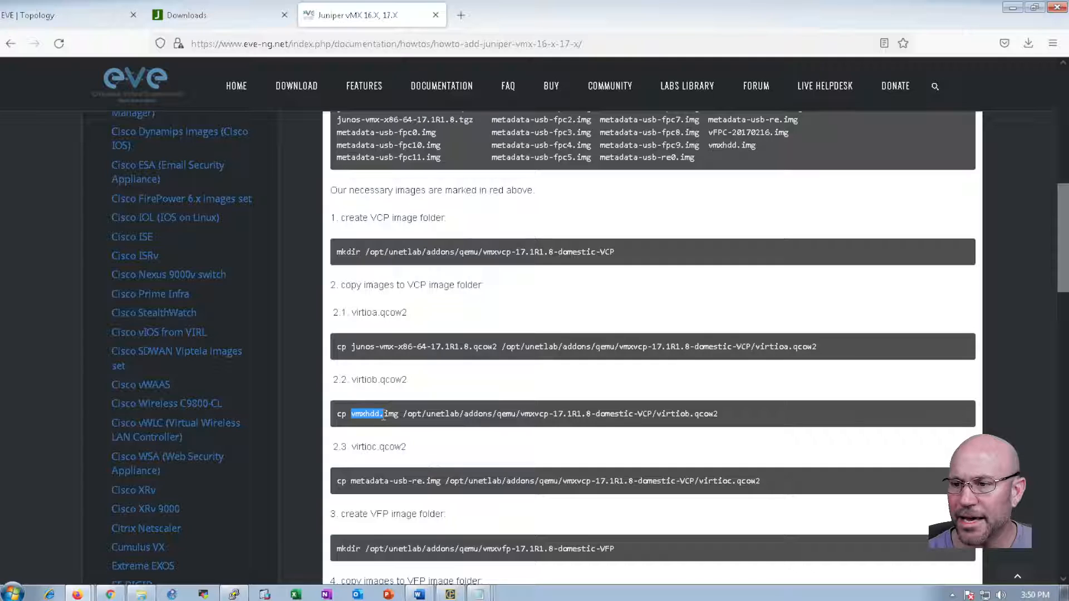
Clear the marked vmxhdd.img name in the guide's VCP image copy commands
left_click(667, 417)
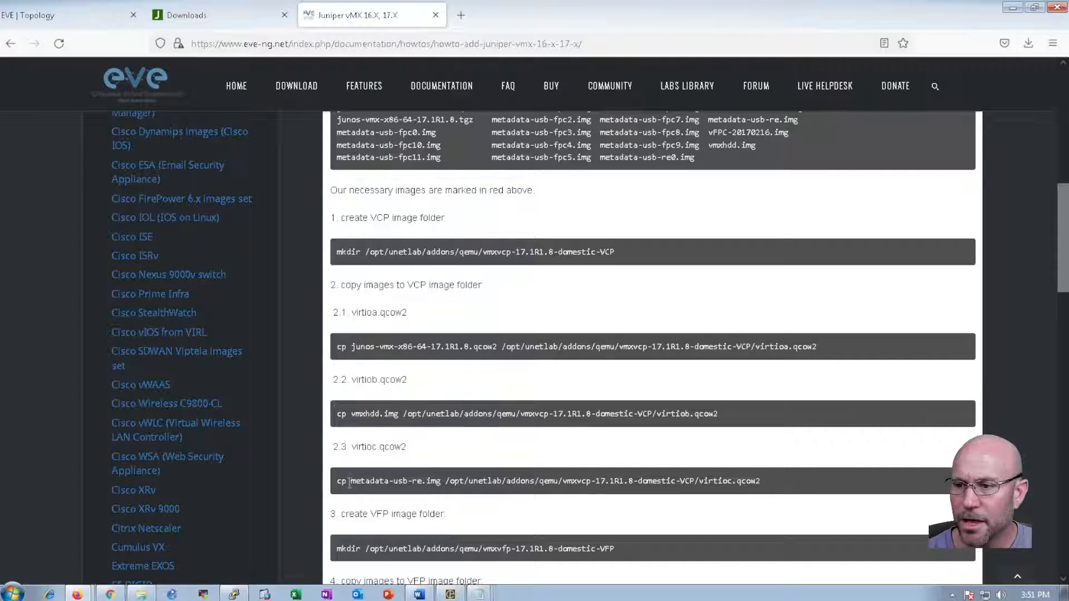
left_click_drag(347, 481, 440, 482)
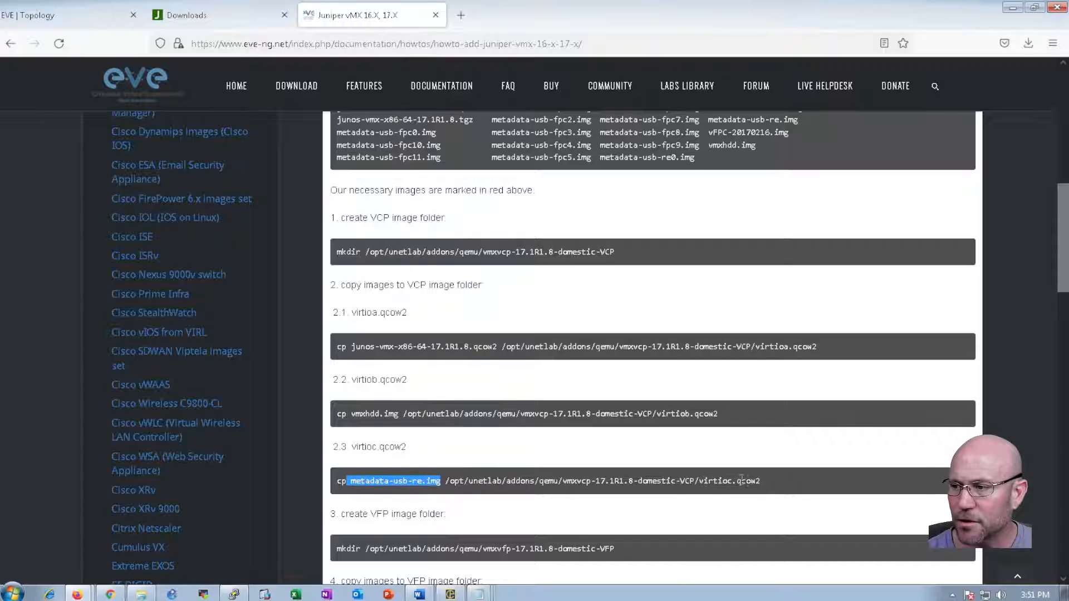
left_click(373, 488)
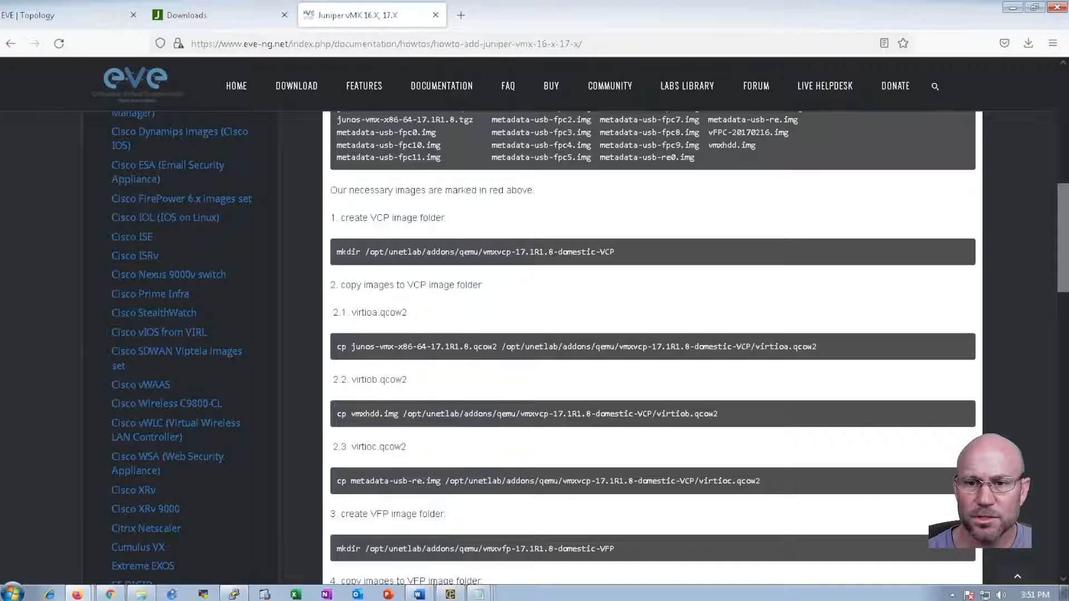
key("alt+Tab")
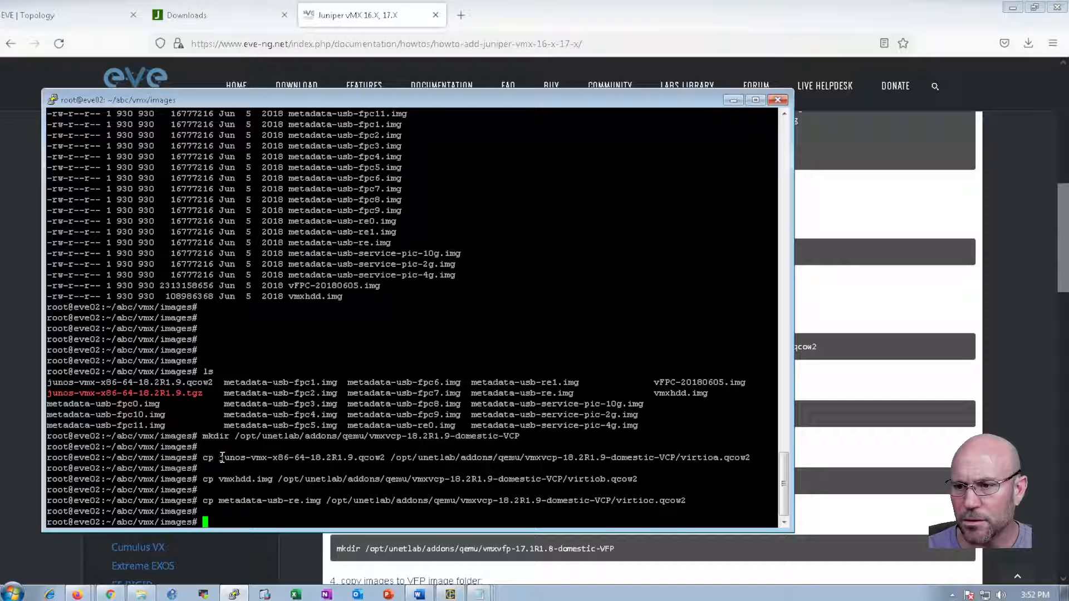
left_click_drag(202, 458, 751, 459)
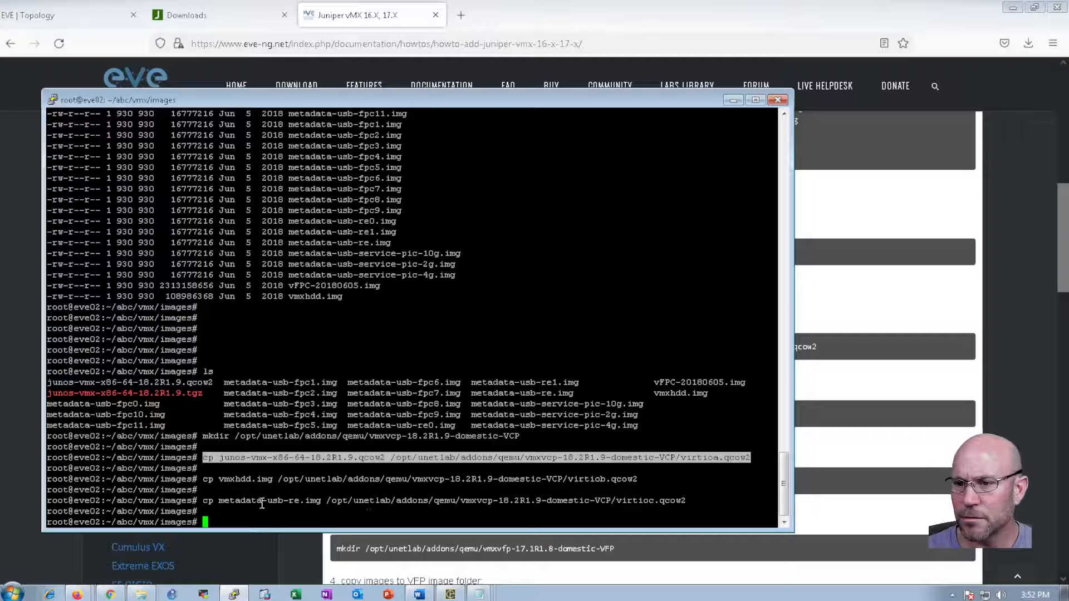
left_click_drag(199, 479, 643, 480)
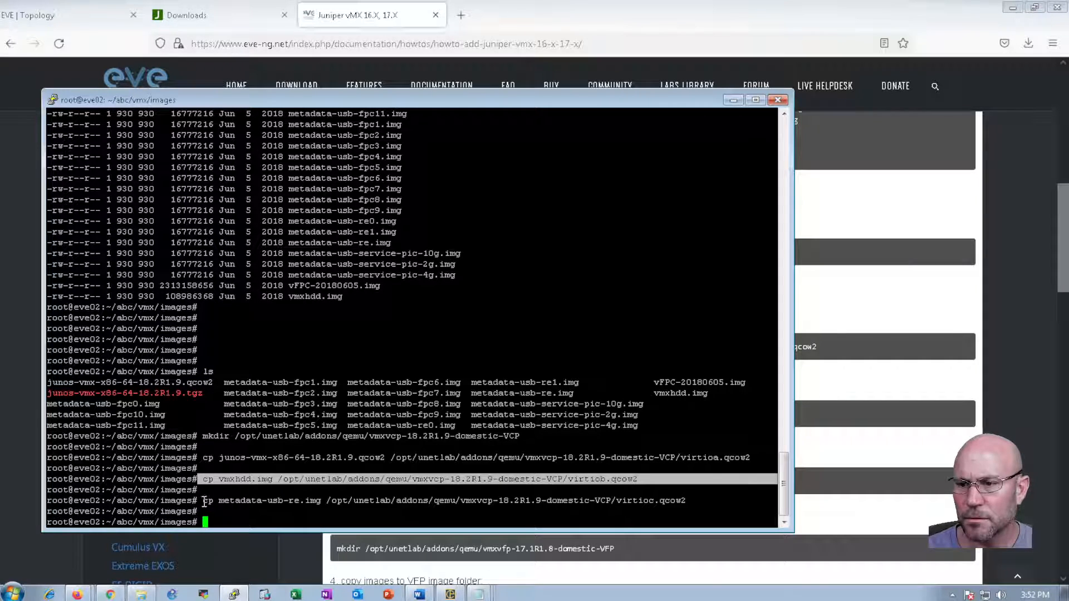
left_click_drag(202, 501, 689, 504)
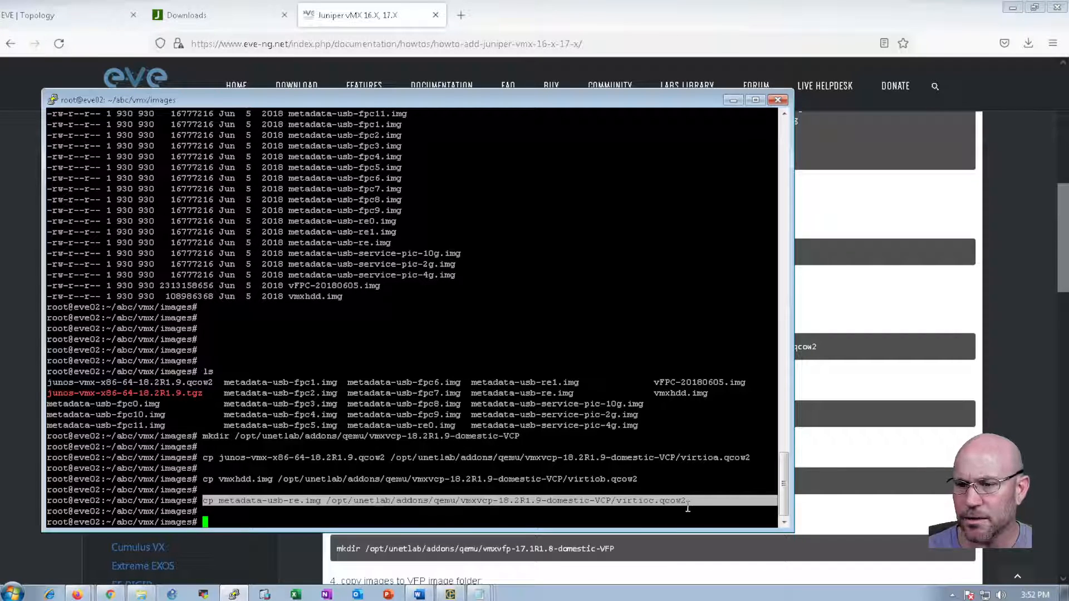
left_click(623, 519)
left_click(538, 534)
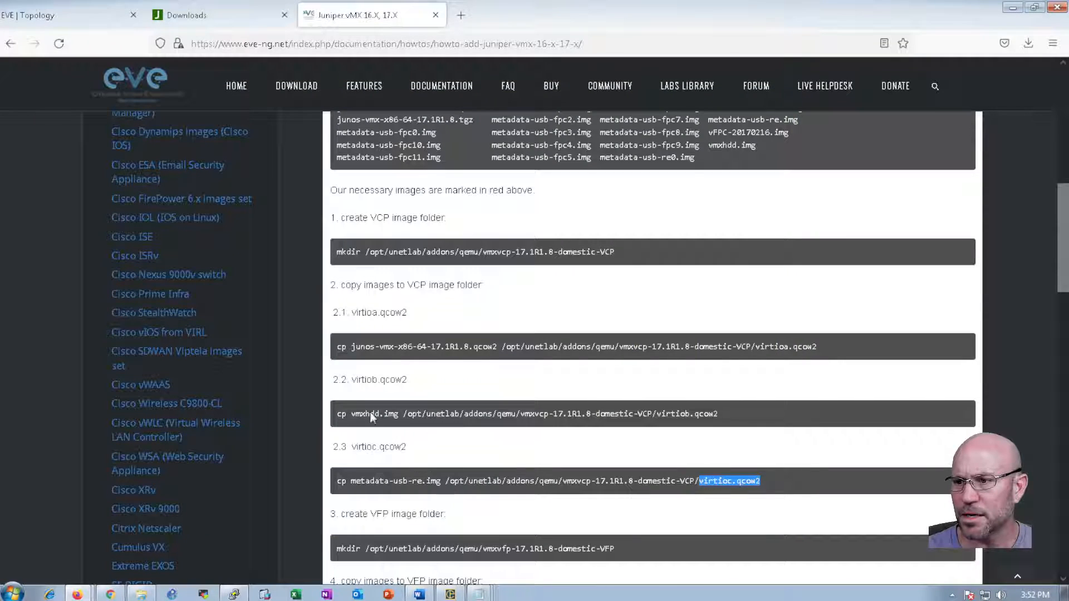
left_click(347, 383)
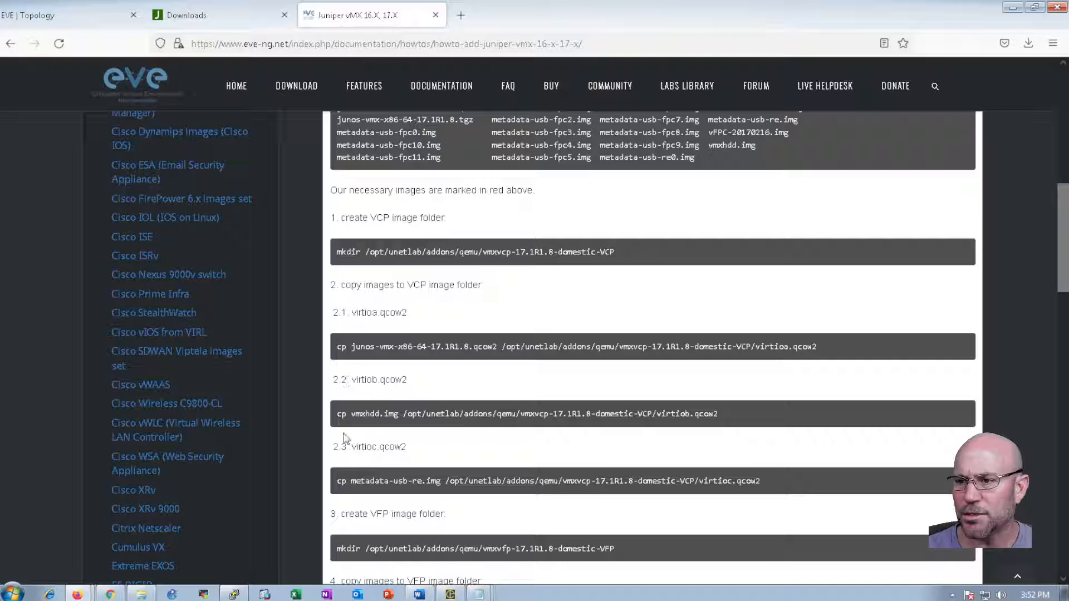
Find the guide's VFP folder step and its 17.1R1.8 mkdir example
double_click(346, 514)
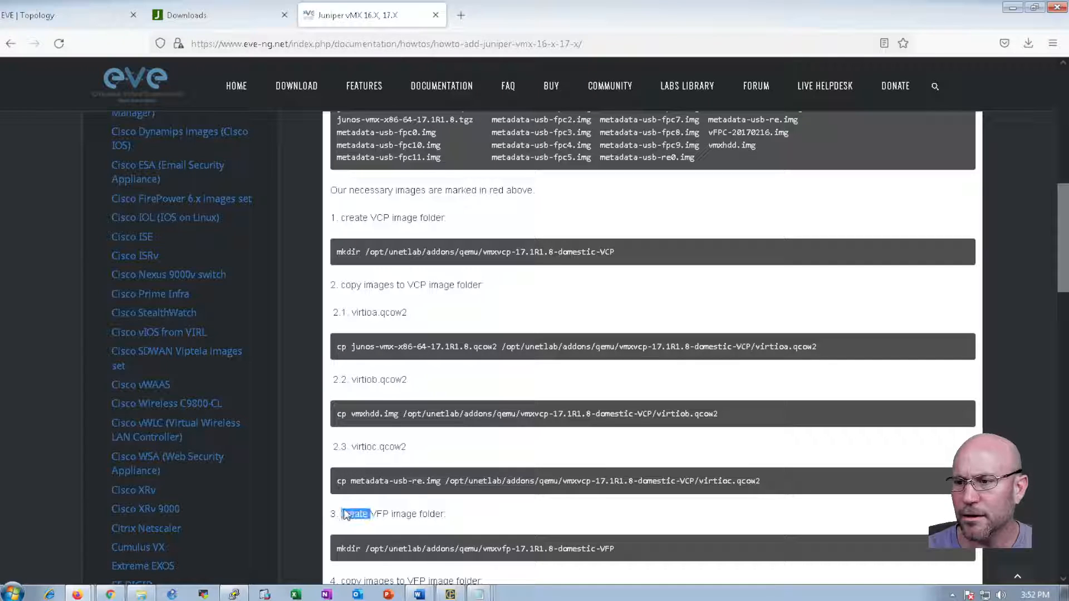
scroll(348, 512, "down", 3)
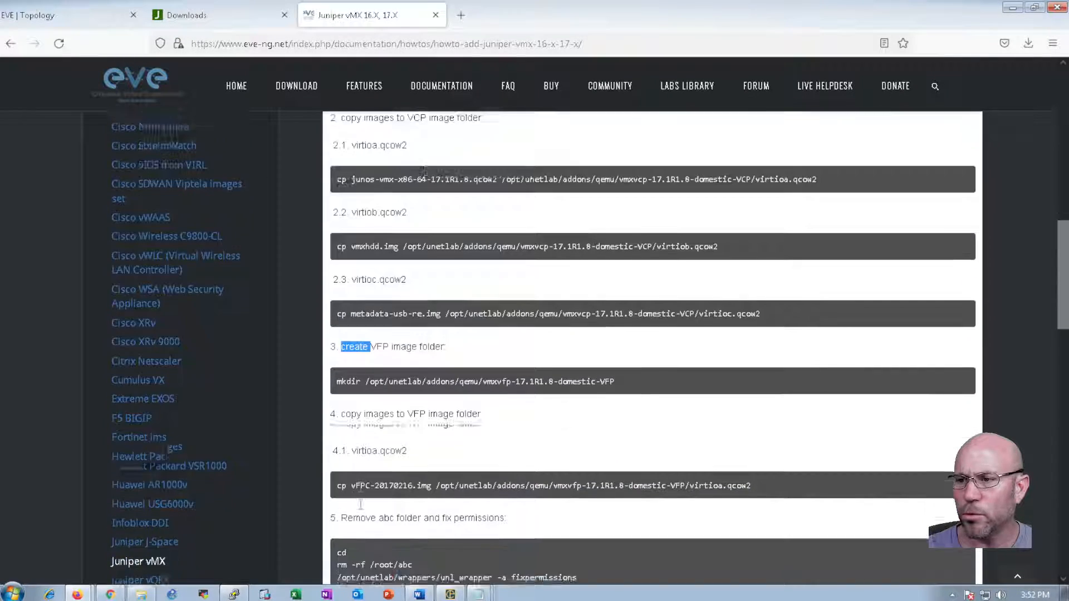
scroll(361, 503, "down", 5)
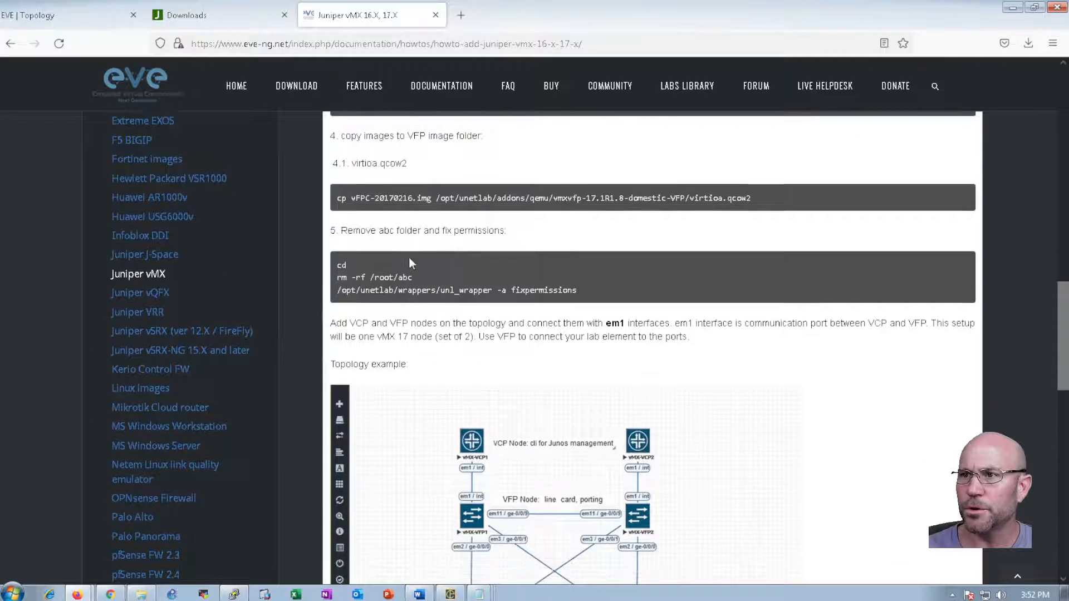
scroll(410, 262, "up", 2)
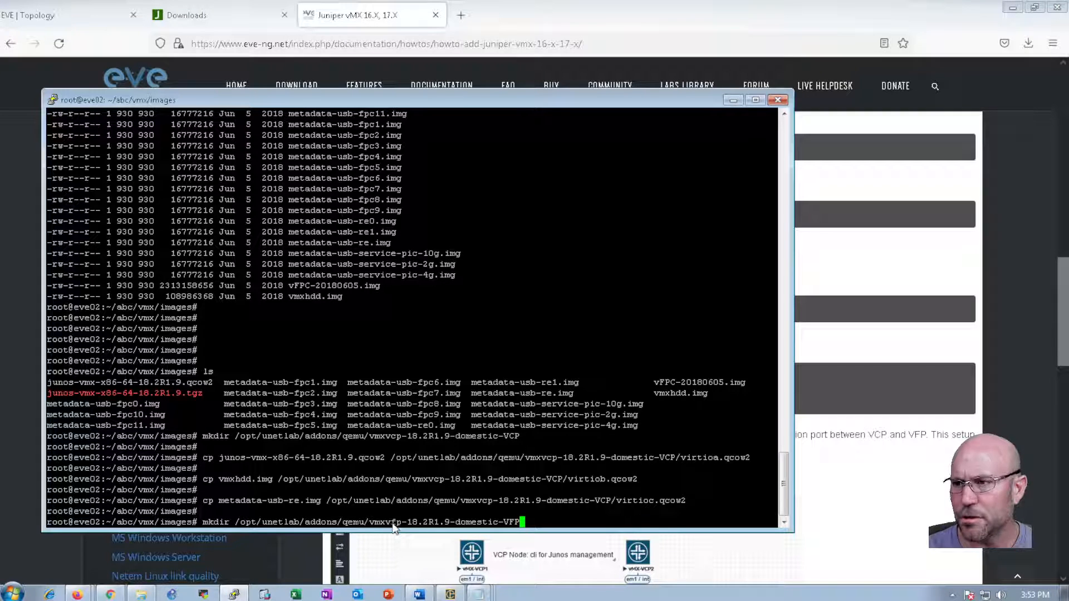
double_click(515, 292)
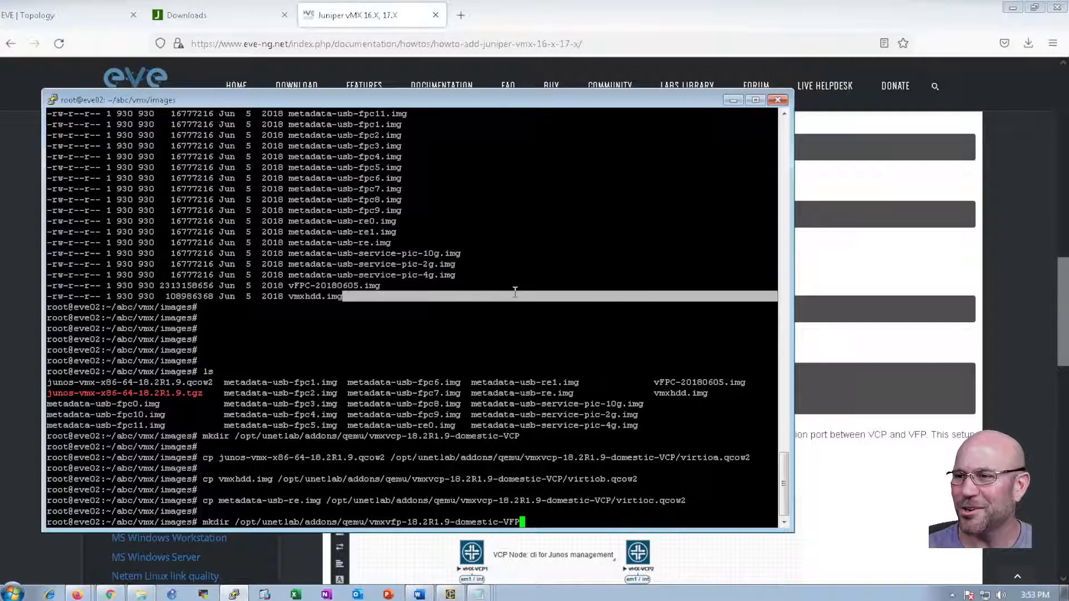
key("alt+Tab")
left_click(522, 217)
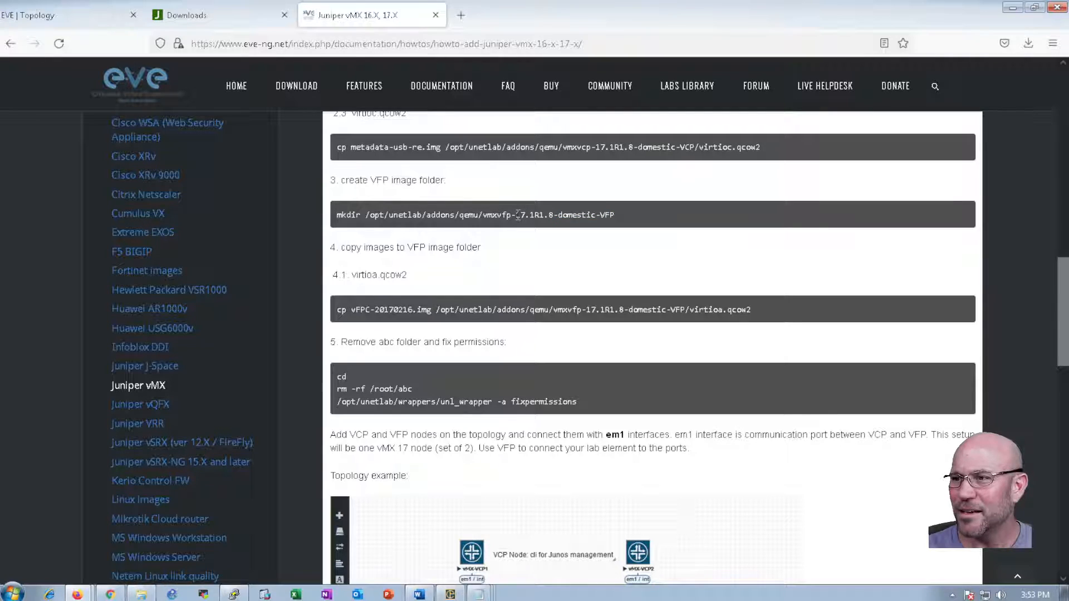
left_click_drag(516, 215, 557, 217)
key("alt+Tab")
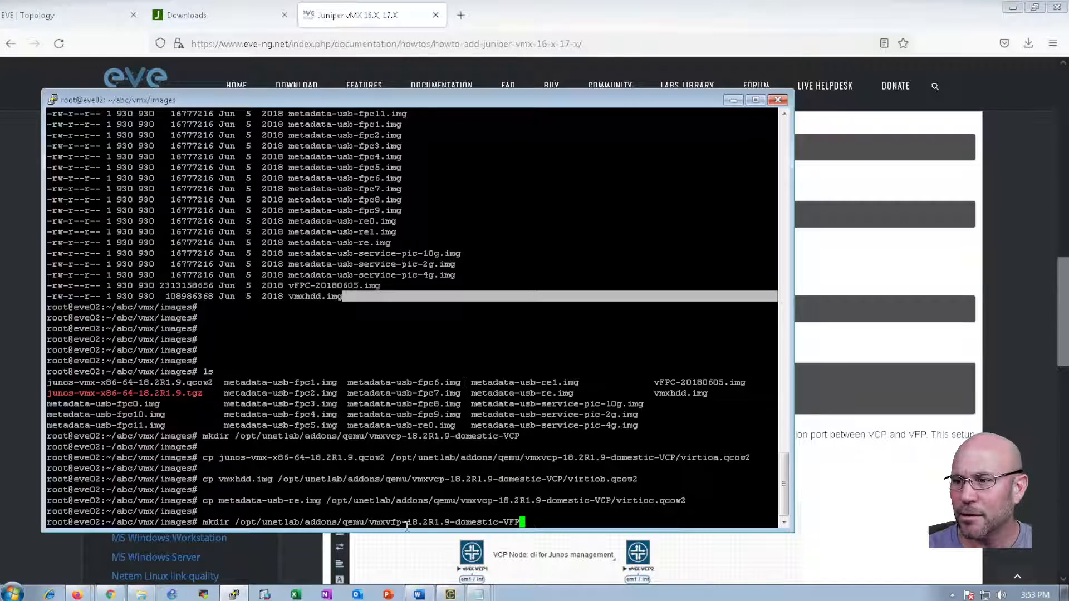
Run mkdir /opt/unetlab/addons/qemu/vmxvfp-18.2R1.9-domestic-VFP with the 18.2R1.9 version
left_click(429, 524)
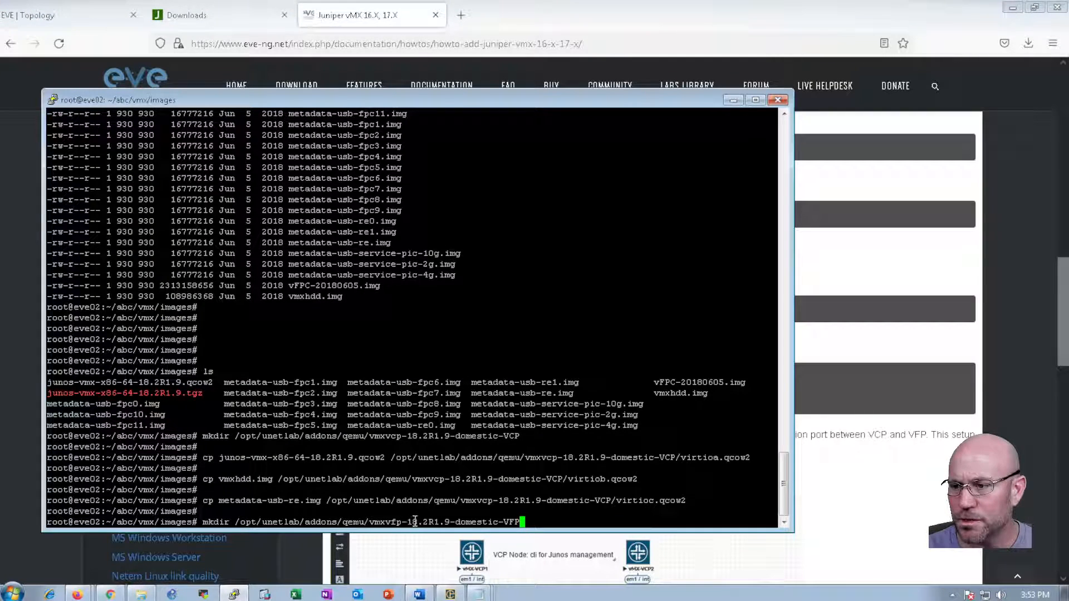
left_click_drag(407, 522, 450, 522)
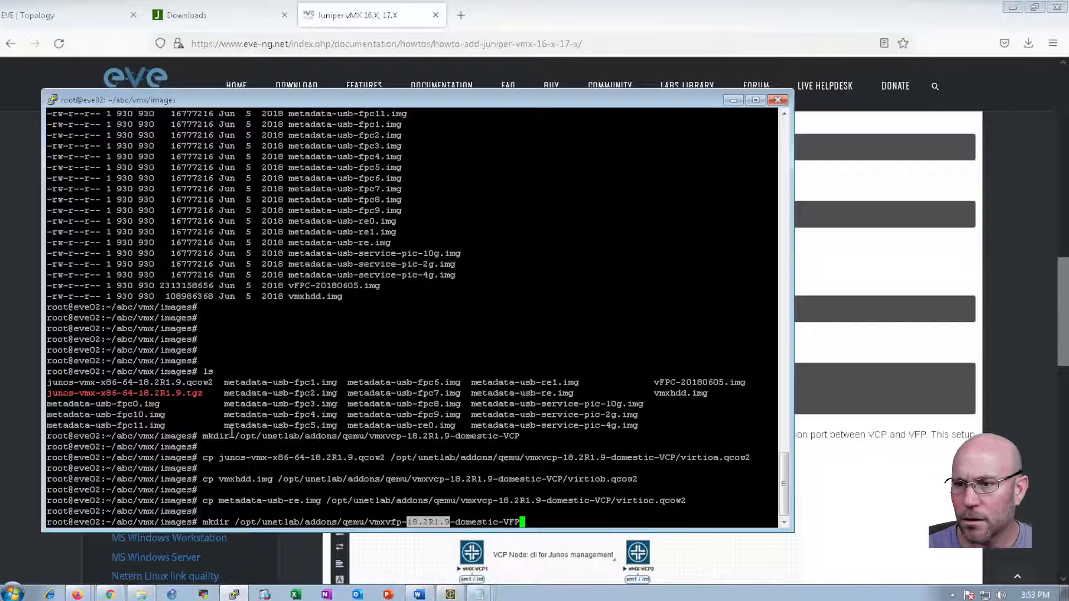
left_click(332, 444)
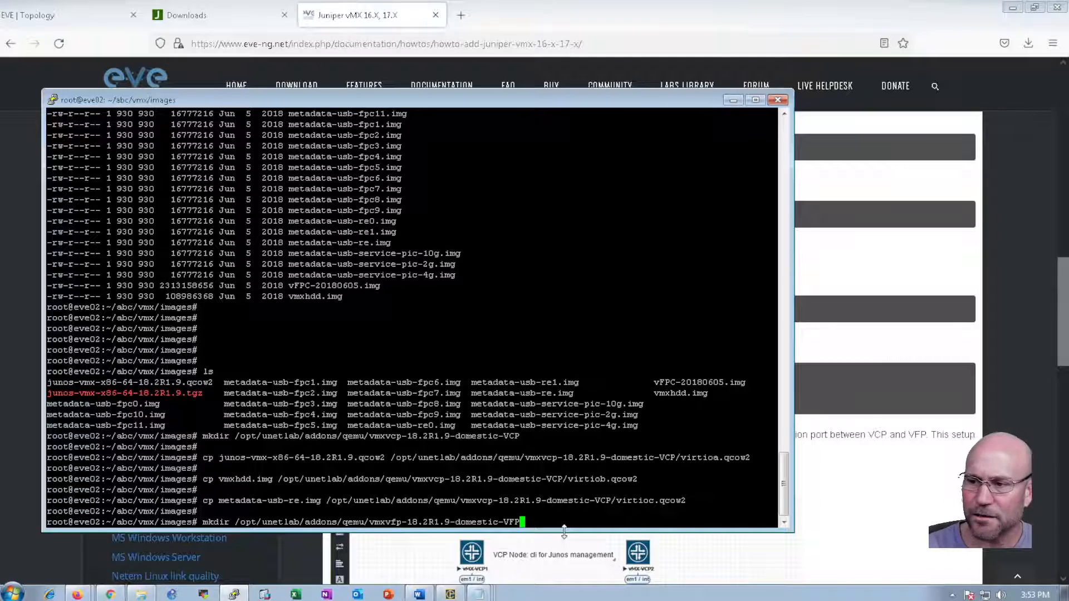
key("Return")
Read the guide's next step for copying the VFP image
key("alt+Tab")
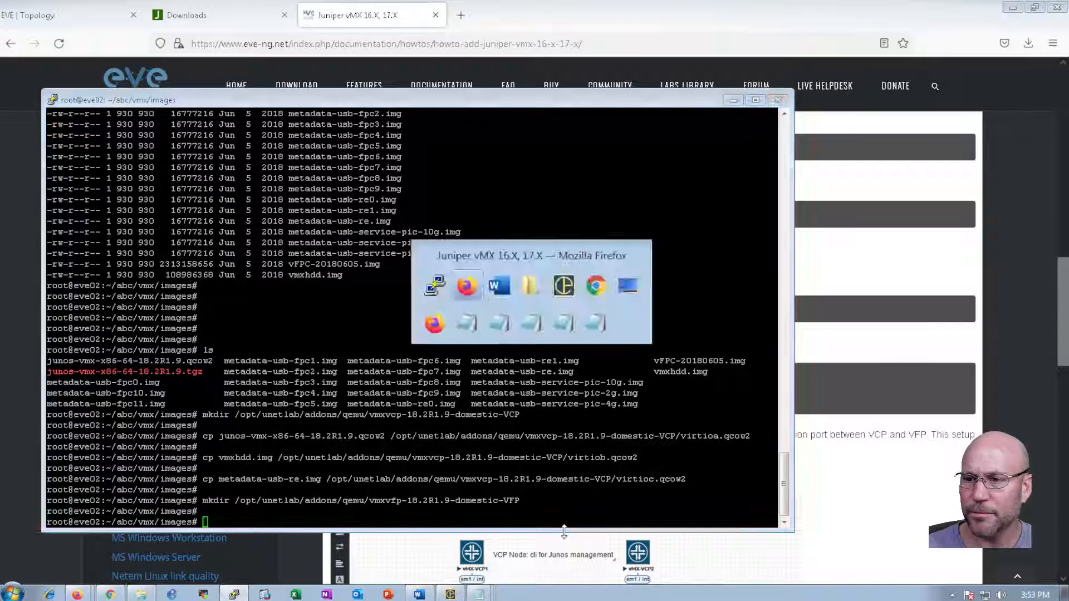
left_click(398, 251)
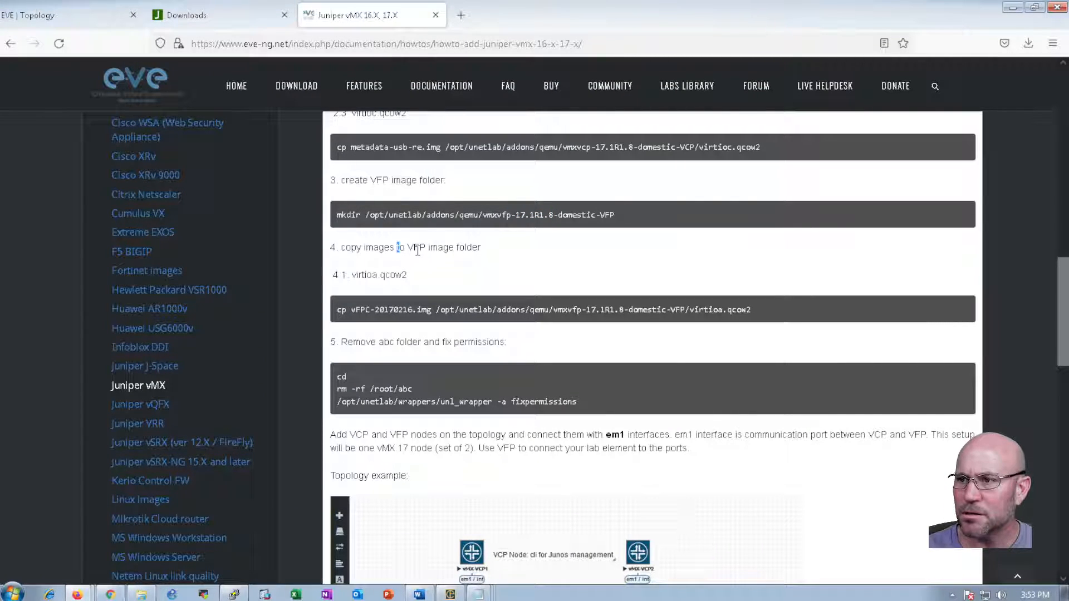
double_click(418, 247)
left_click(378, 273)
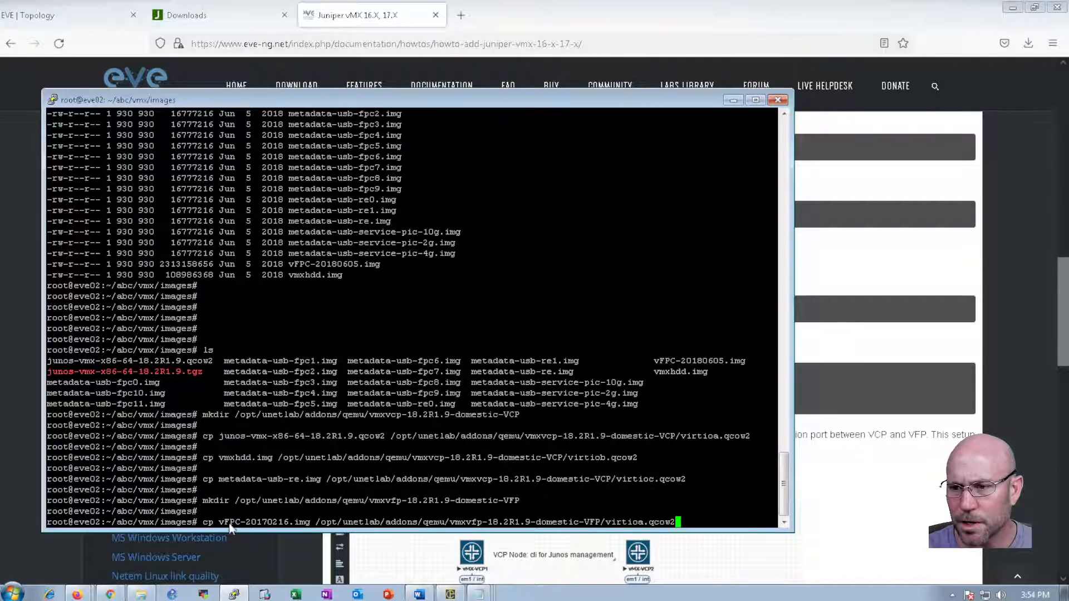
Run the documented copy of vFPC-20170216.img to virtioa.qcow2, which fails as the file is missing
left_click_drag(218, 522, 304, 520)
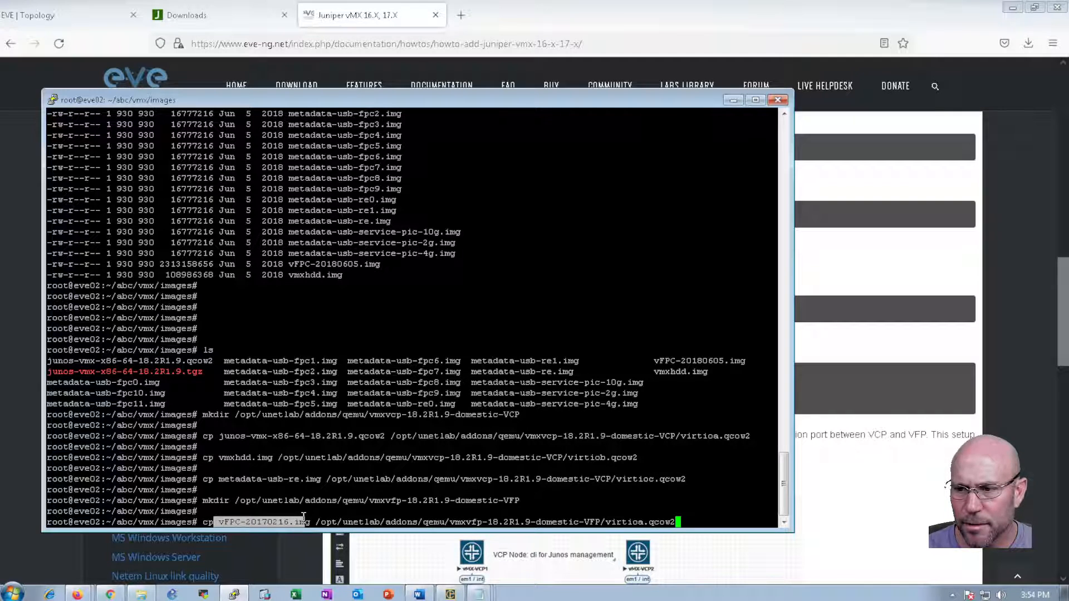
left_click(305, 520)
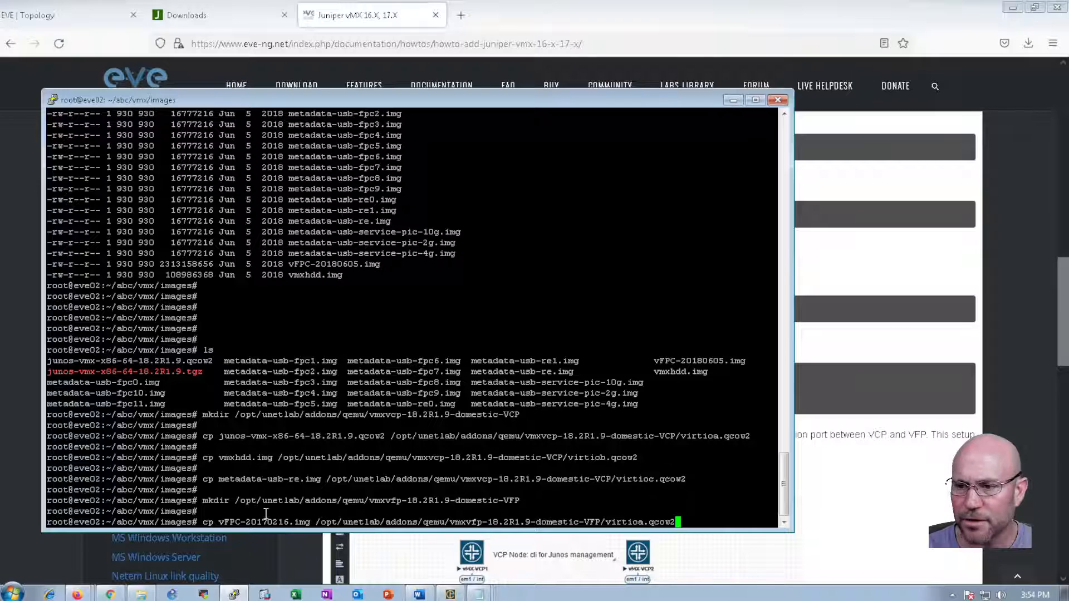
left_click_drag(217, 523, 301, 523)
left_click(300, 524)
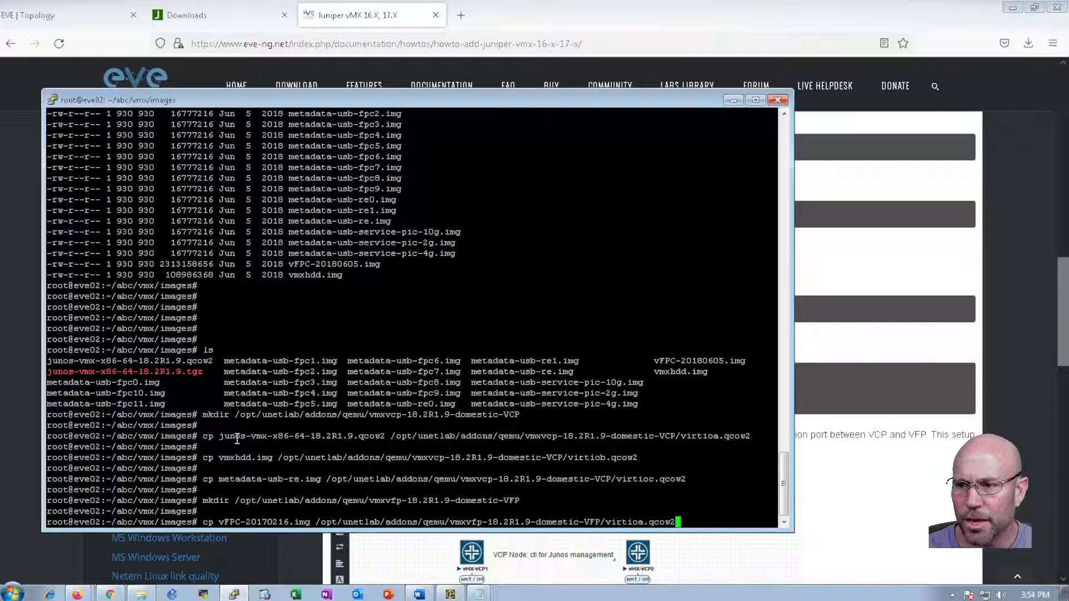
left_click_drag(202, 437, 685, 488)
left_click(635, 484)
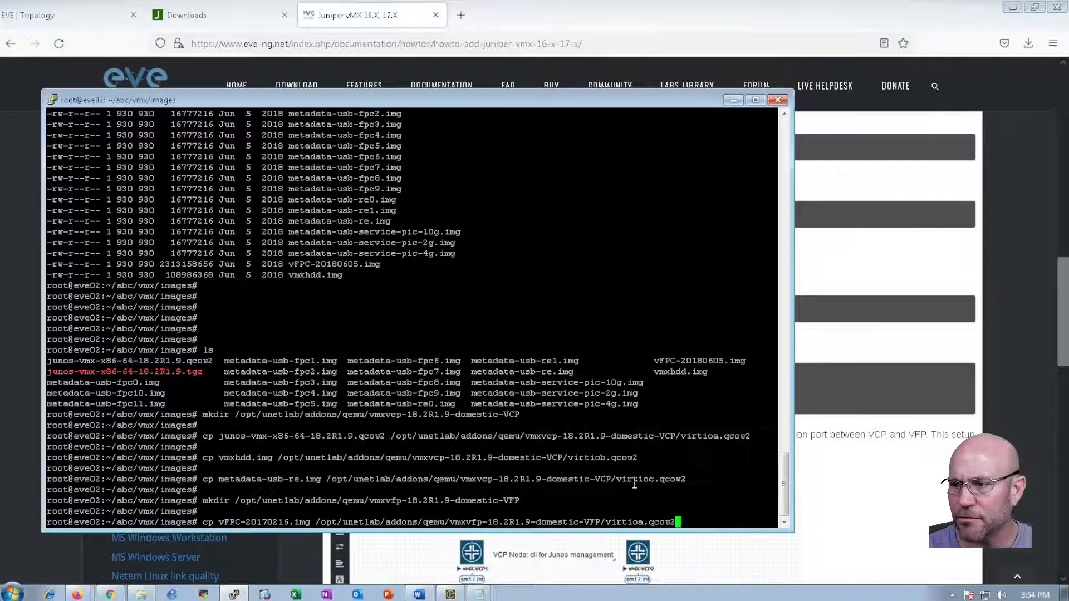
double_click(239, 522)
left_click(682, 523)
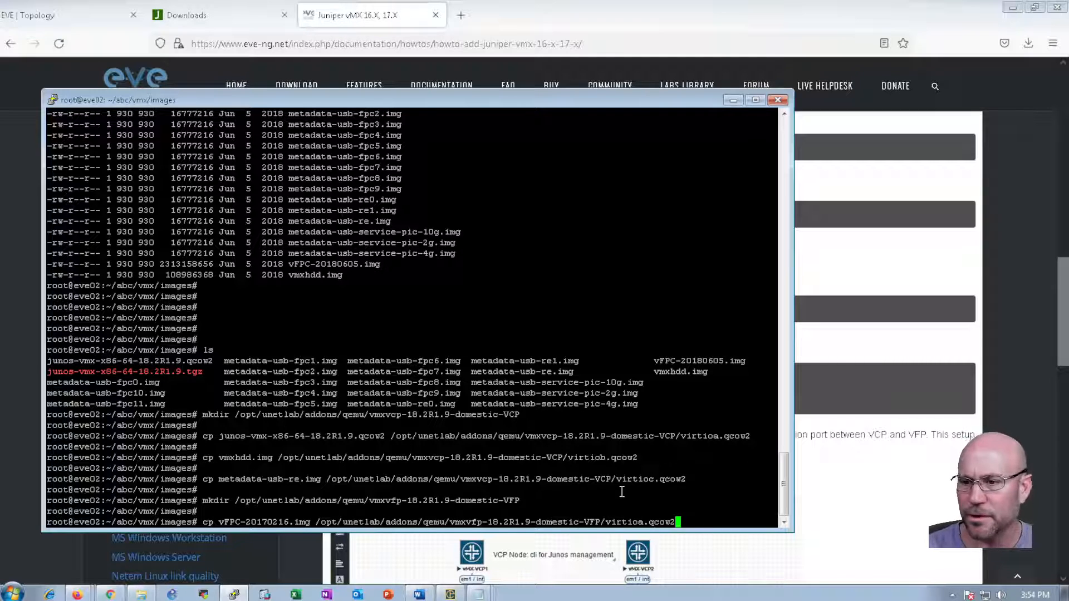
key("Return")
key("Return")
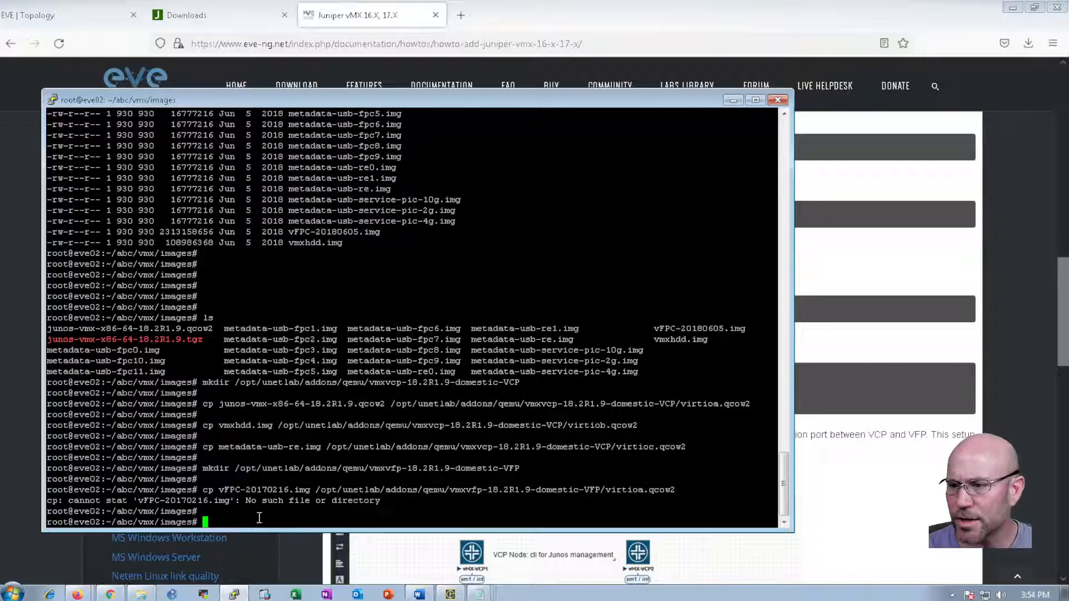
Check the documented VFP image file name and virtioa.qcow2 target in the guide
key("alt+Tab")
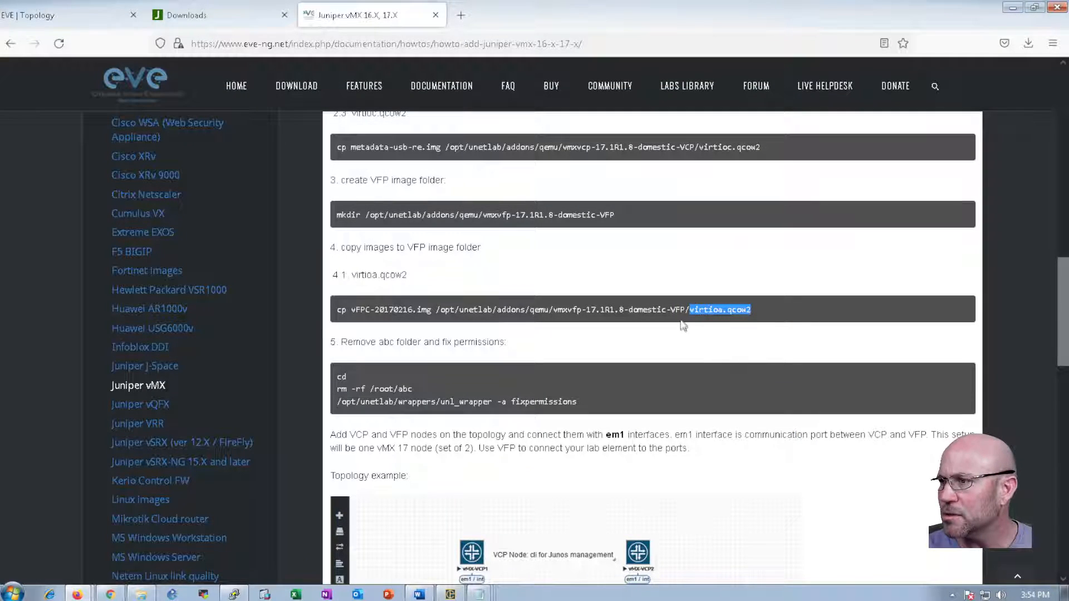
key("alt+Tab")
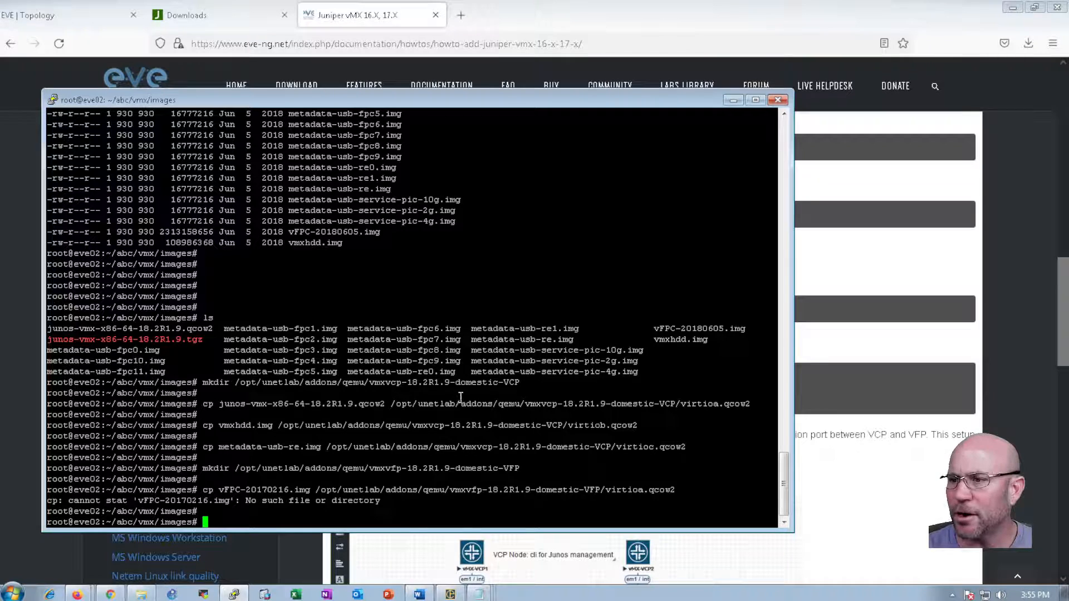
key("alt+Tab")
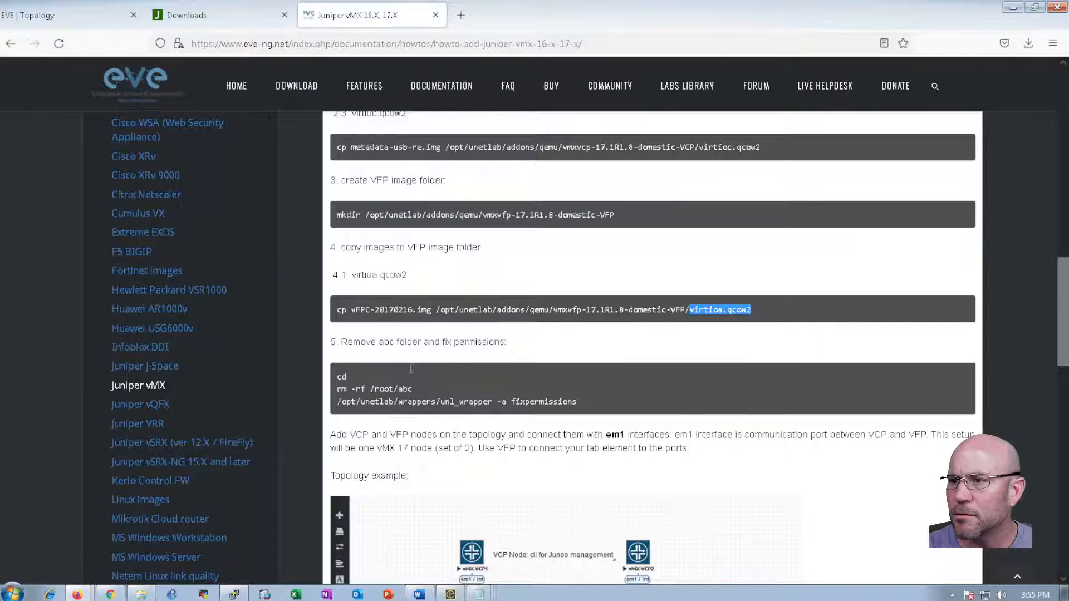
left_click(391, 307)
left_click_drag(342, 310, 421, 311)
left_click(384, 333)
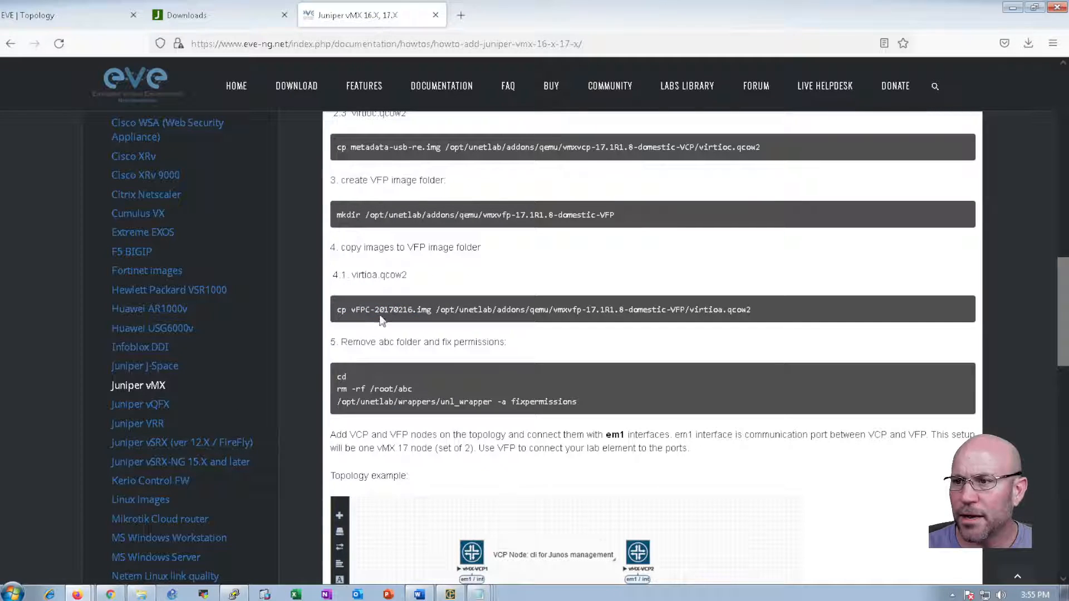
key("alt+Tab")
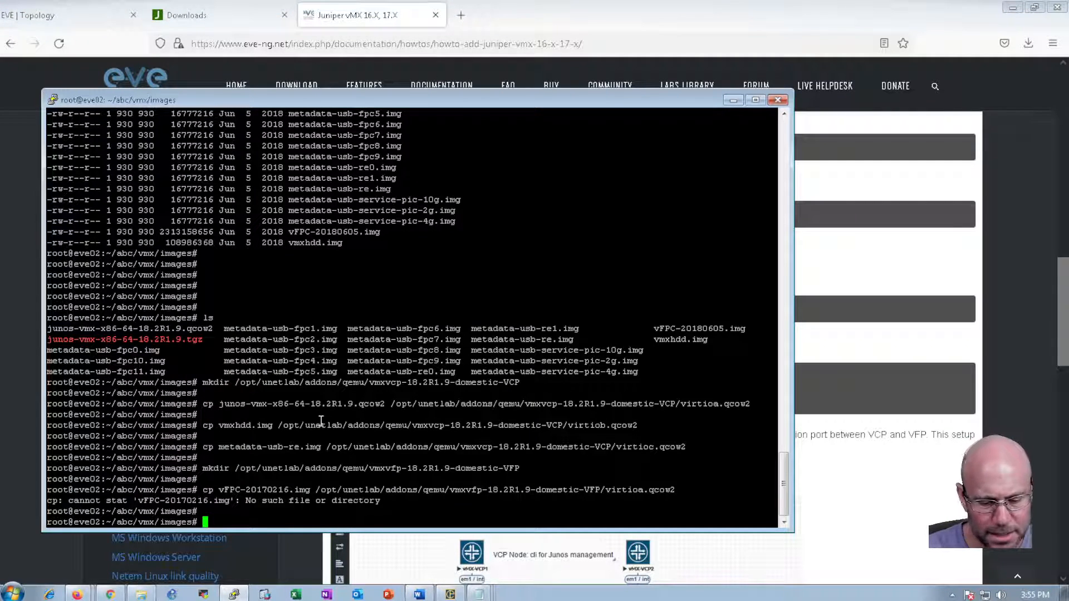
Copy vFPC-20180605.img into the vmxvfp-18.2R1.9-domestic-VFP folder as virtioa.qcow2
type("cp ")
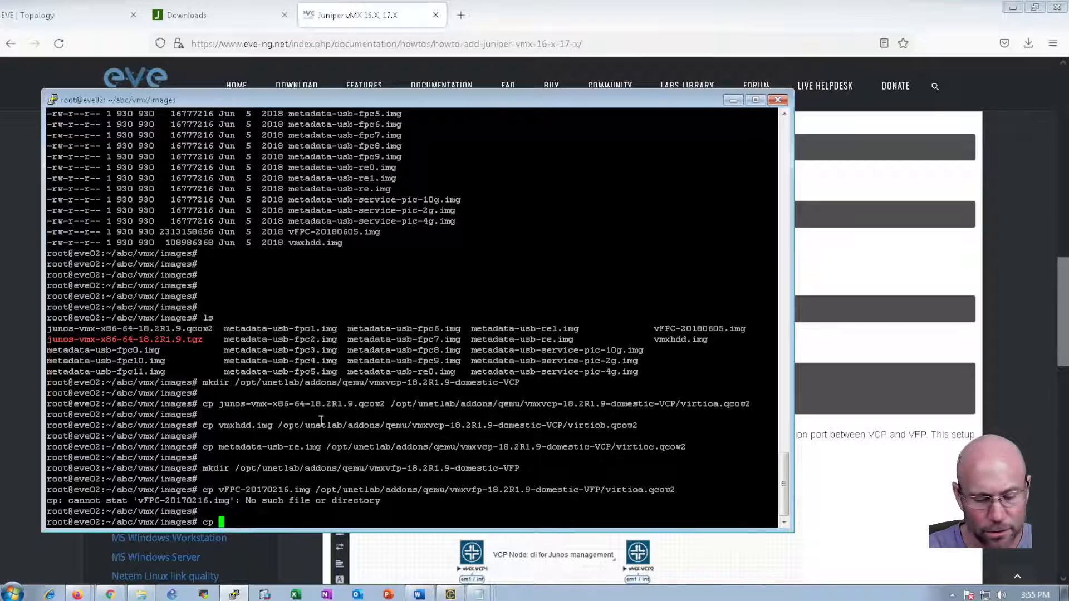
type("vFPC")
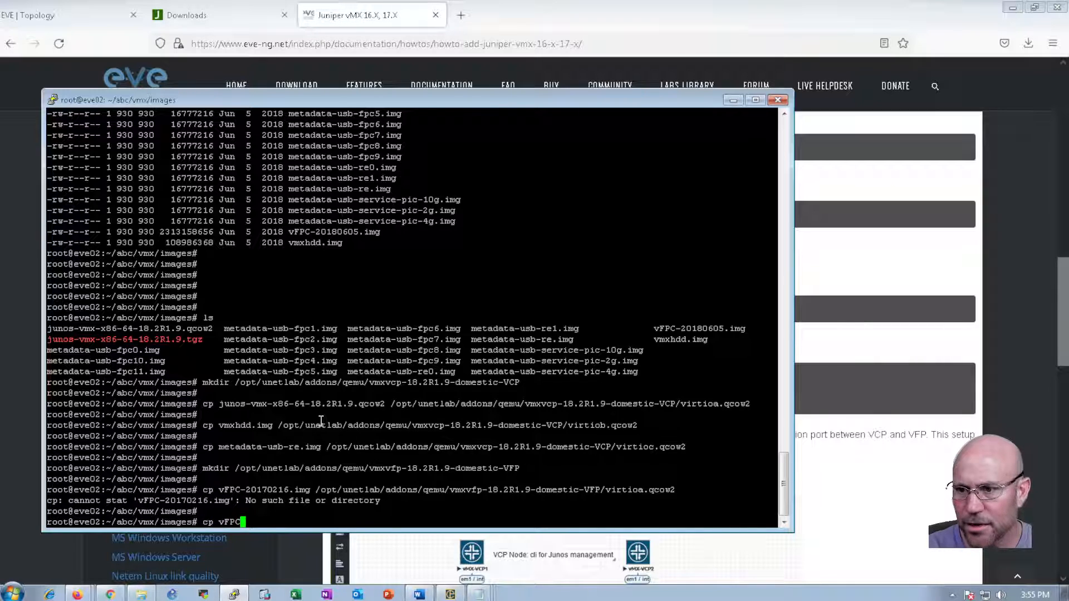
key("Tab")
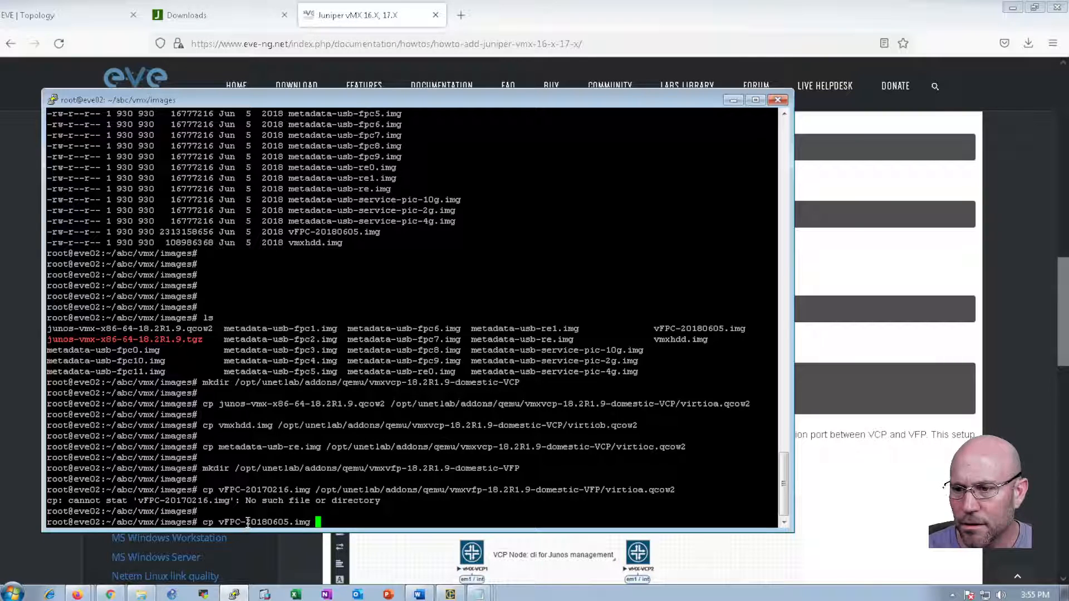
double_click(334, 233)
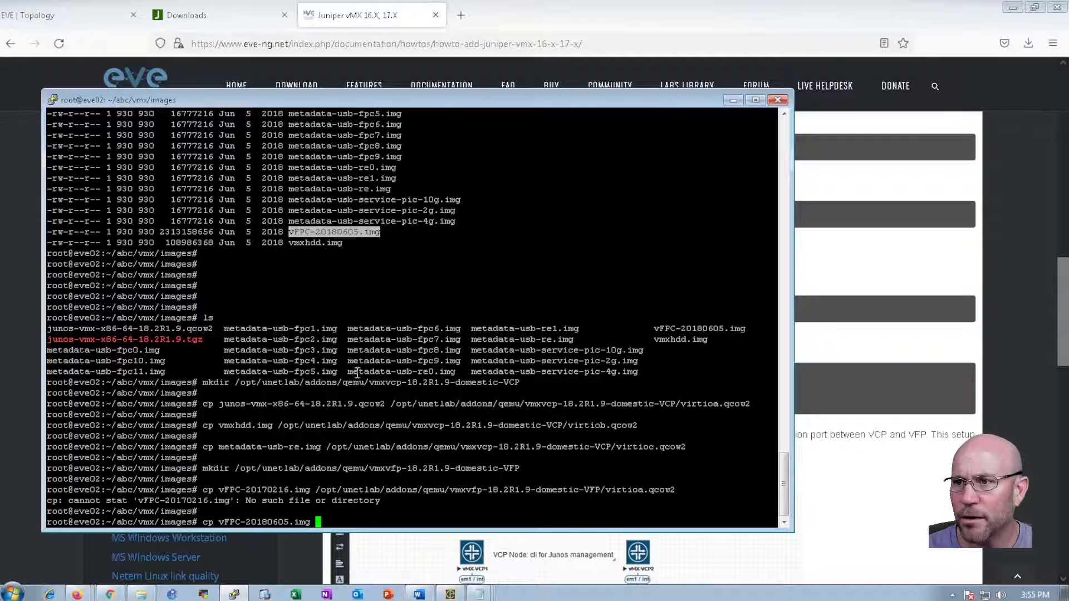
left_click_drag(315, 490, 674, 490)
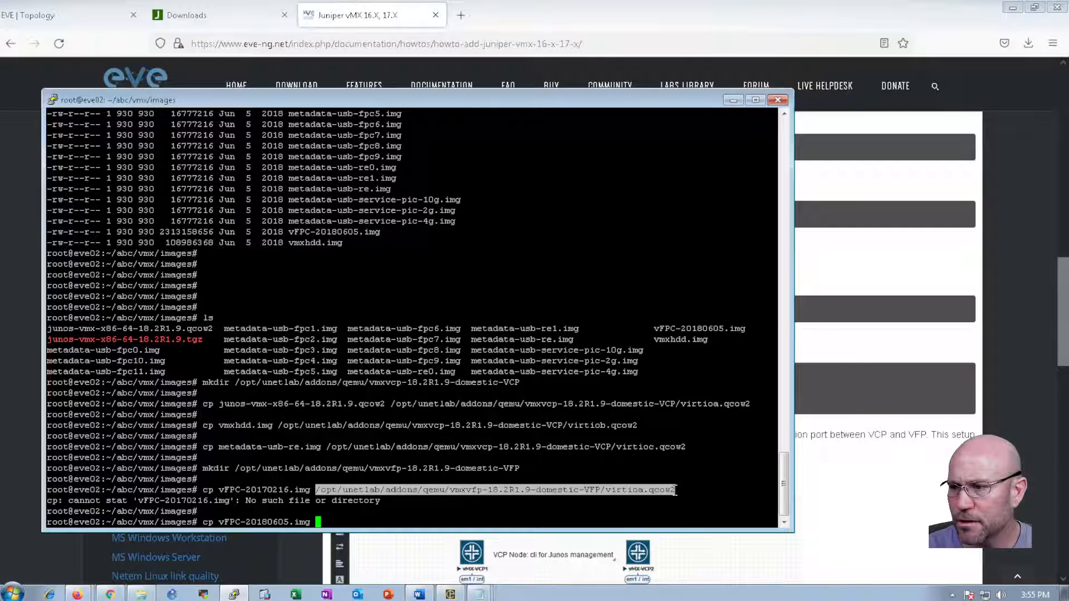
right_click(529, 477)
key("Return")
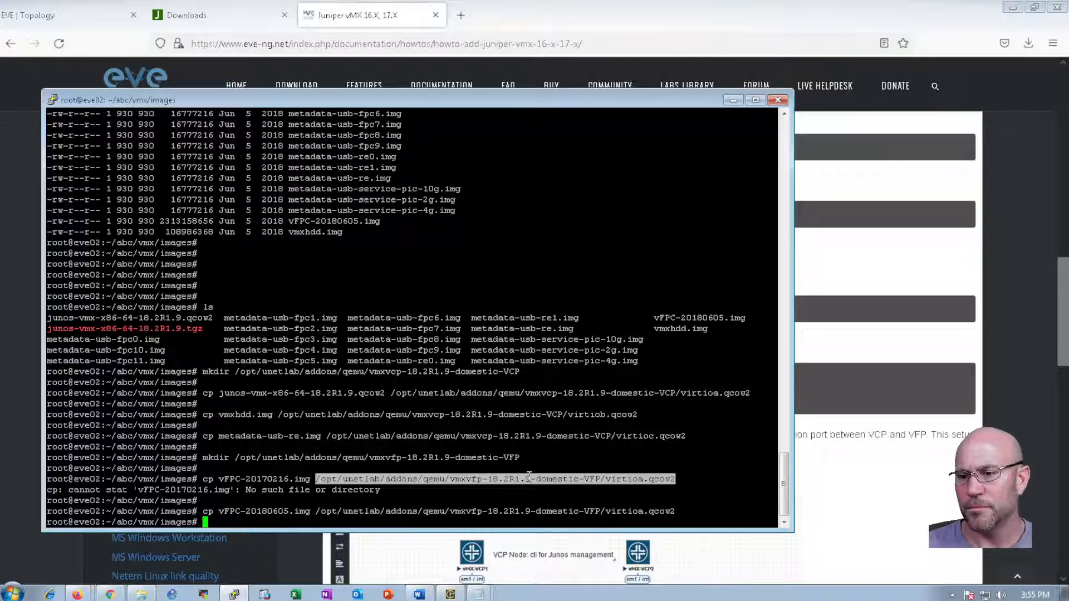
key("Return")
key("Return")
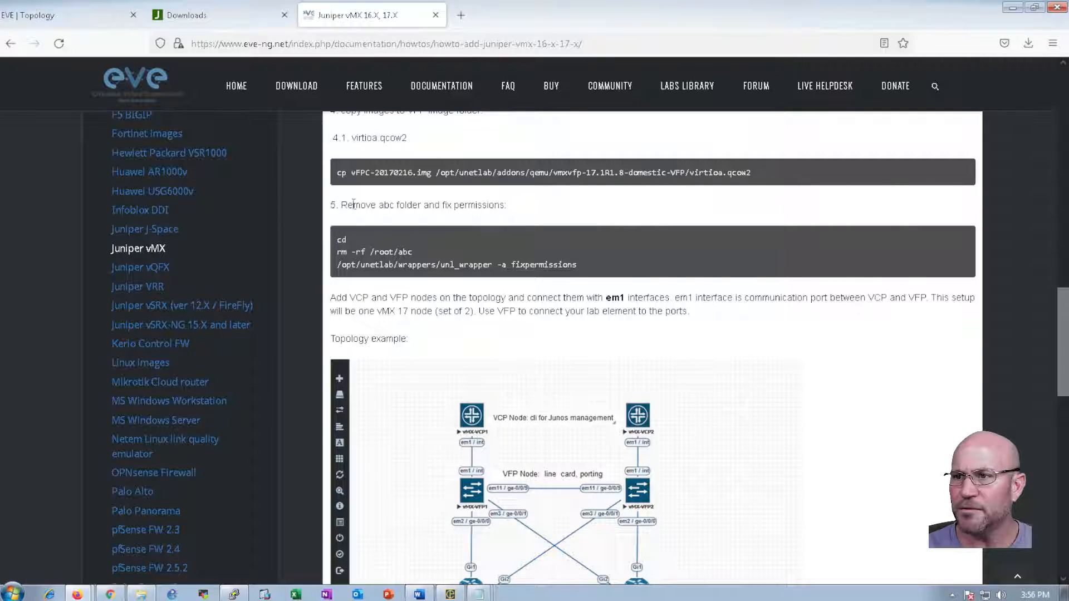
Locate the rm -rf /root/abc cleanup command in the guide's step 5
double_click(385, 205)
left_click(427, 210)
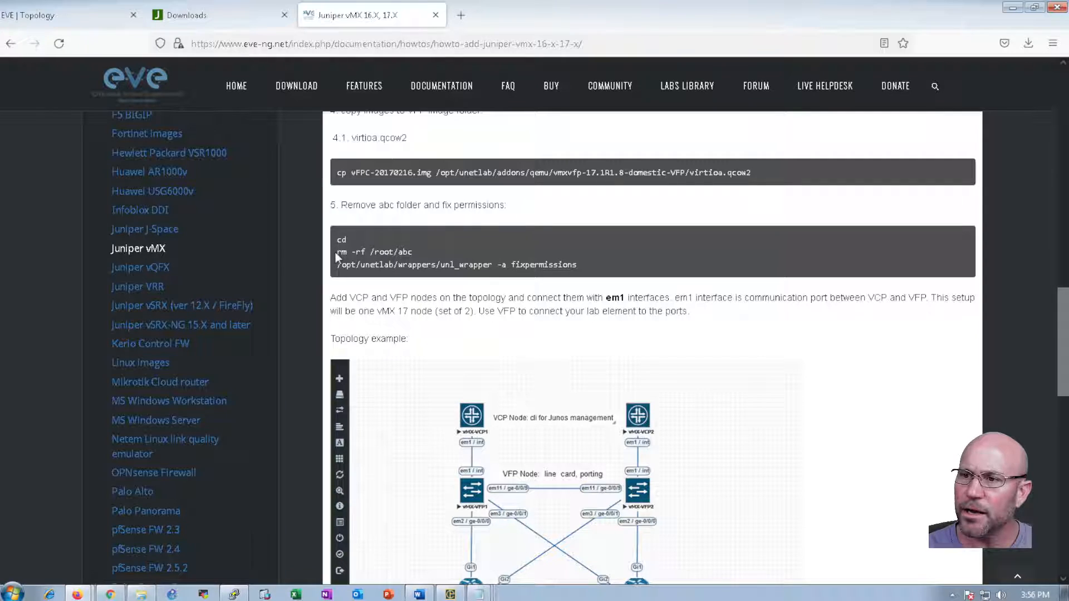
left_click_drag(338, 252, 413, 254)
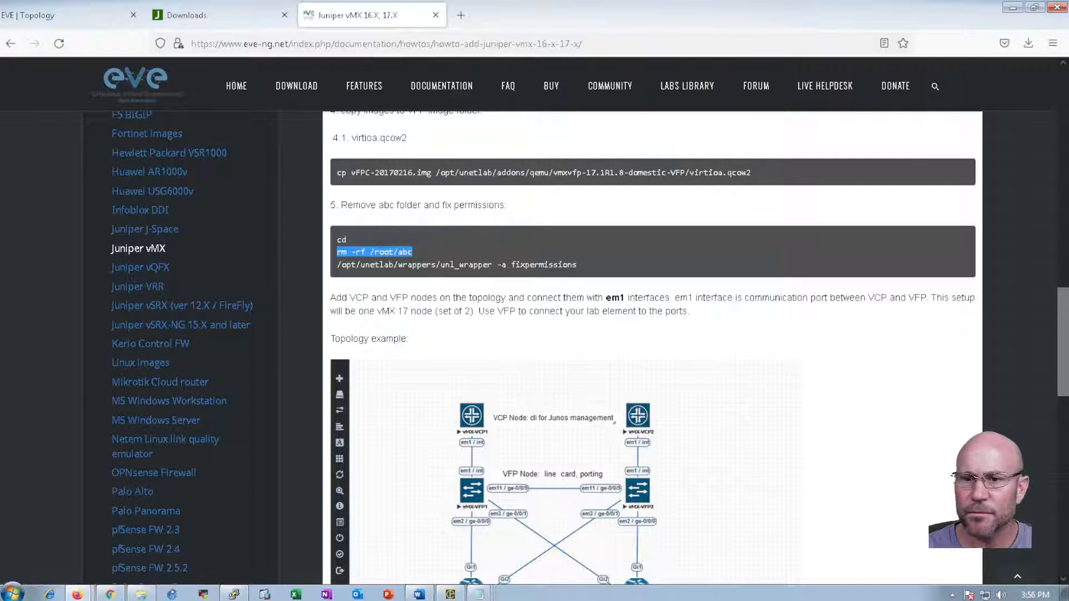
left_click(234, 594)
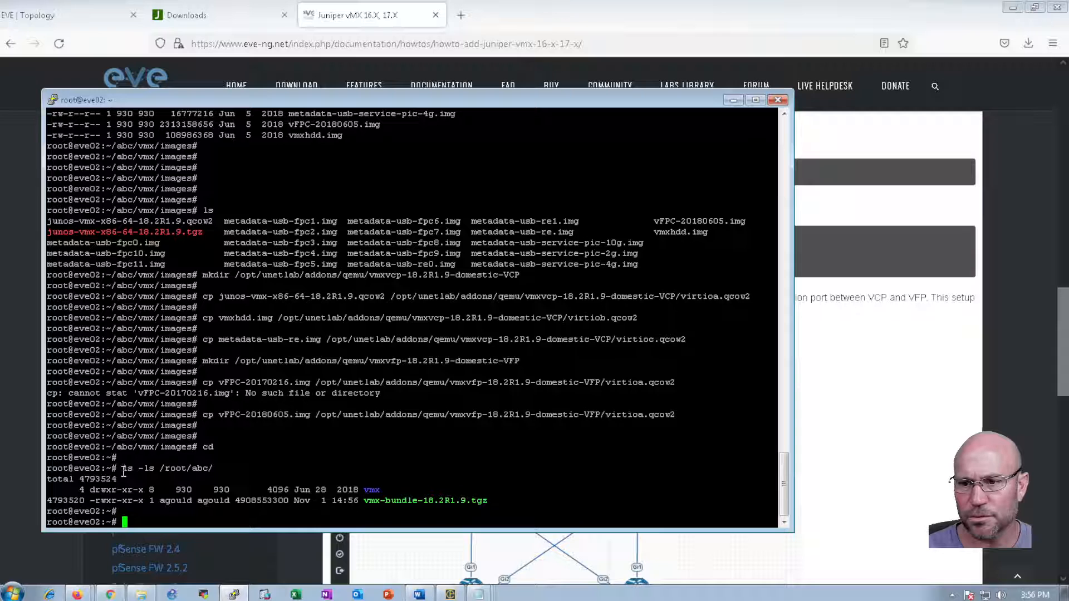
Review the /root/abc listing showing the vmx folder and vmx-bundle-18.2R1.9.tgz
left_click_drag(124, 471, 225, 467)
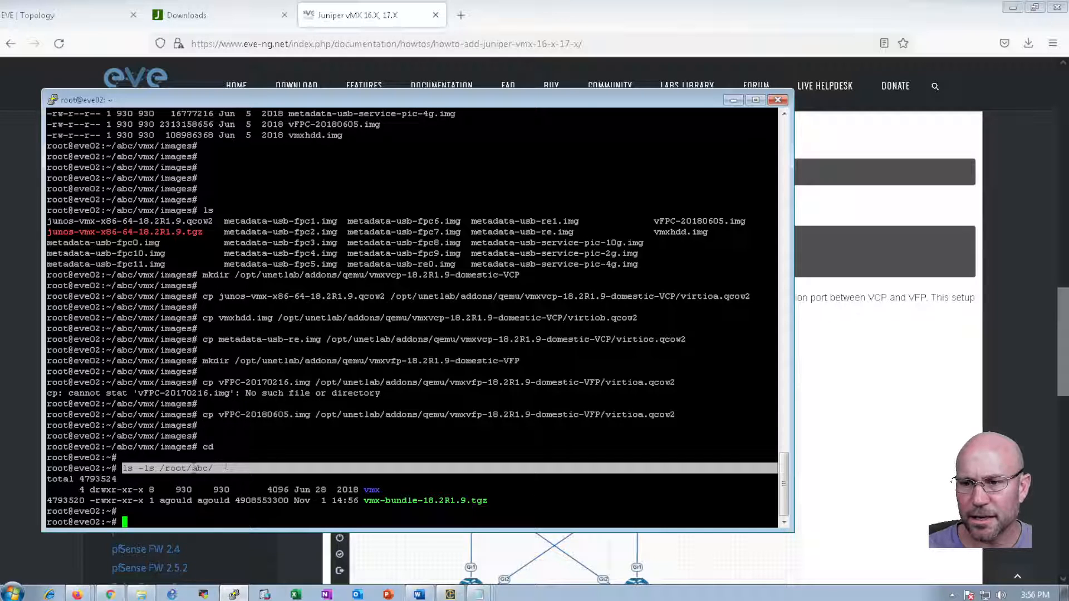
left_click(144, 492)
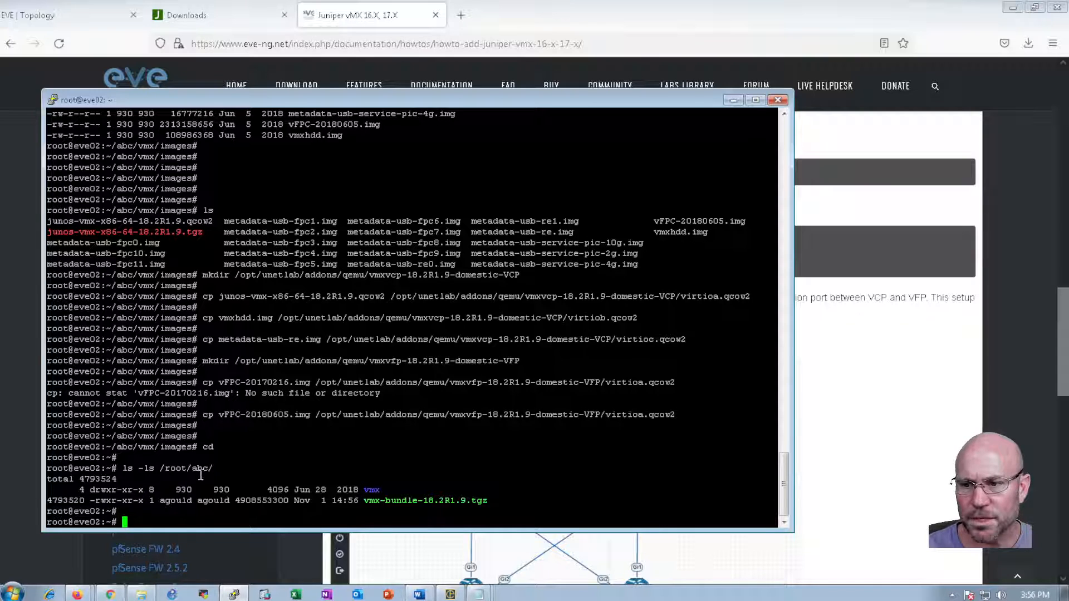
double_click(376, 501)
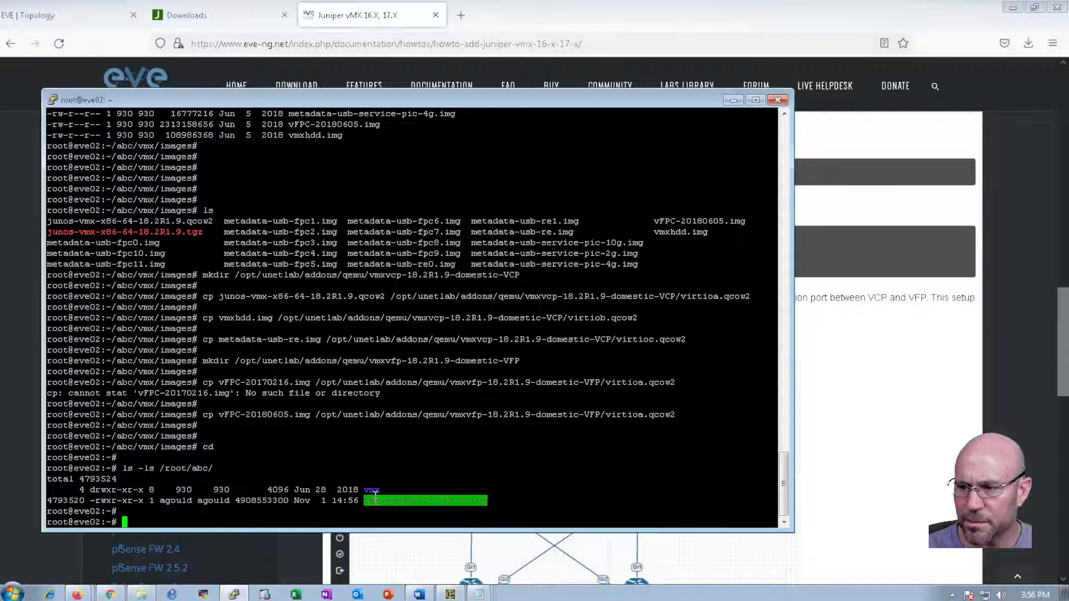
left_click(376, 491)
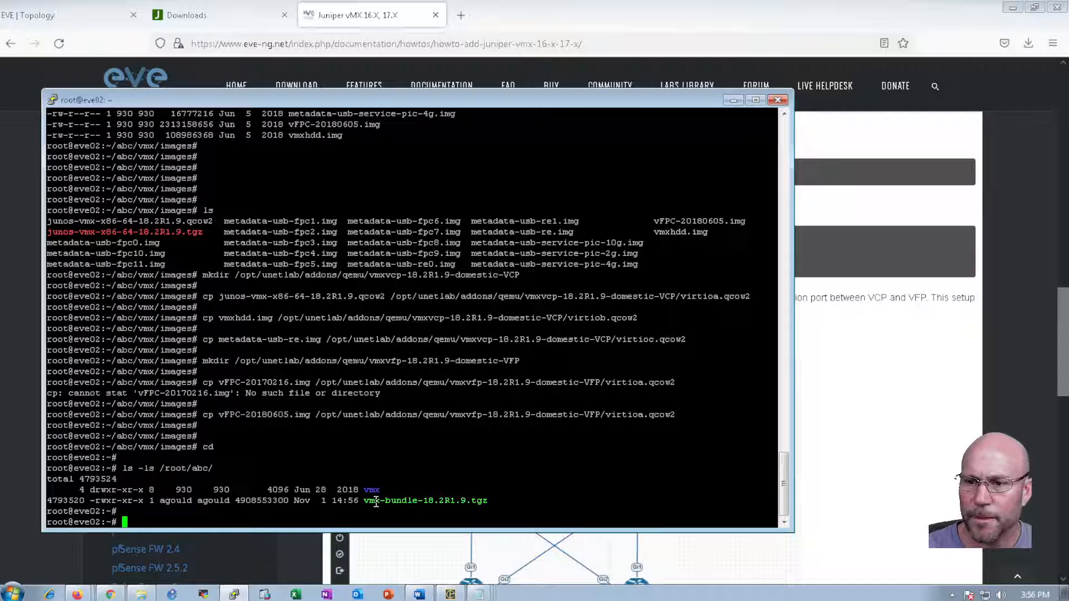
Copy rm -rf /root/abc from the guide and run it in PuTTY
key("alt+Tab")
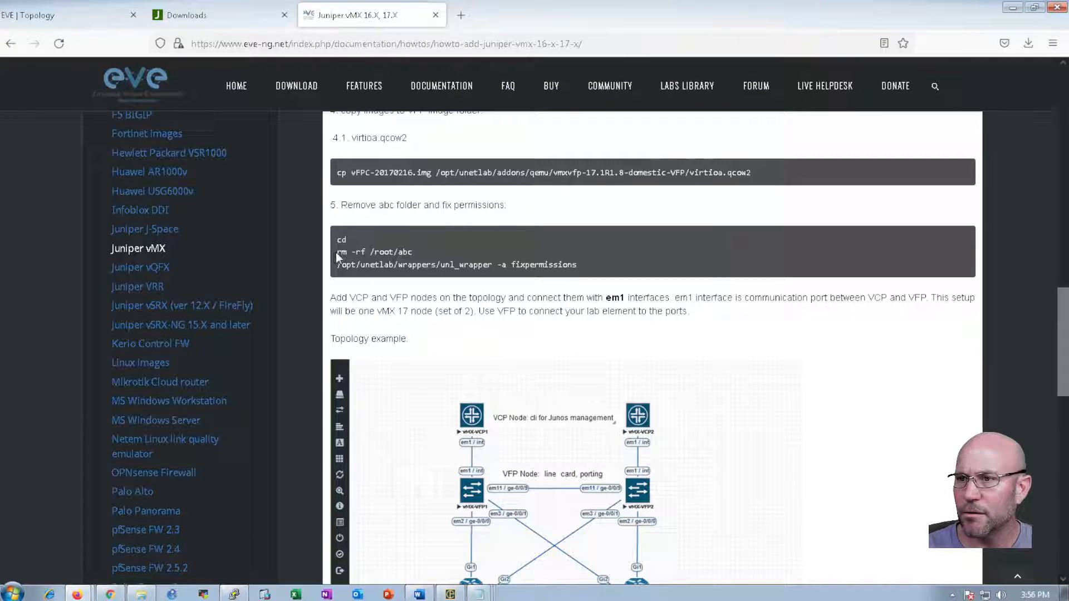
left_click_drag(337, 254, 412, 253)
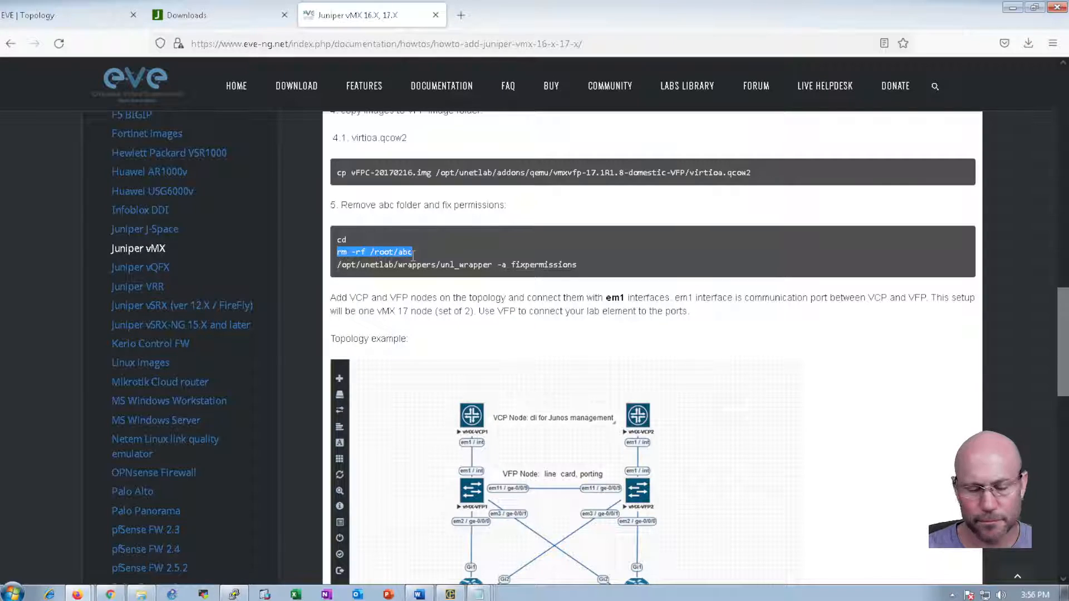
key("ctrl+c")
key("alt+Tab")
right_click(217, 449)
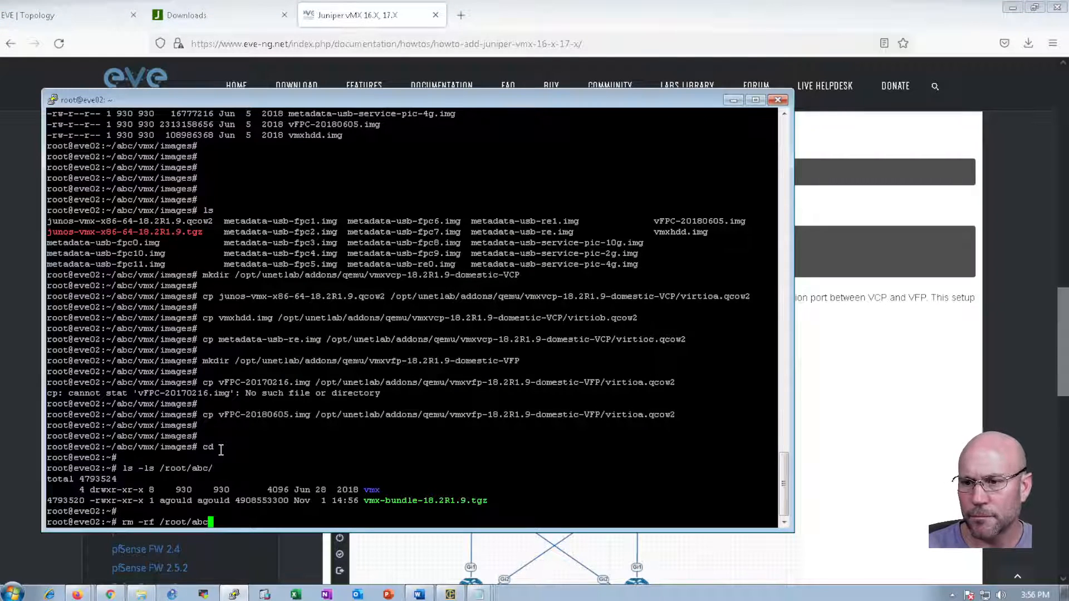
key("Return")
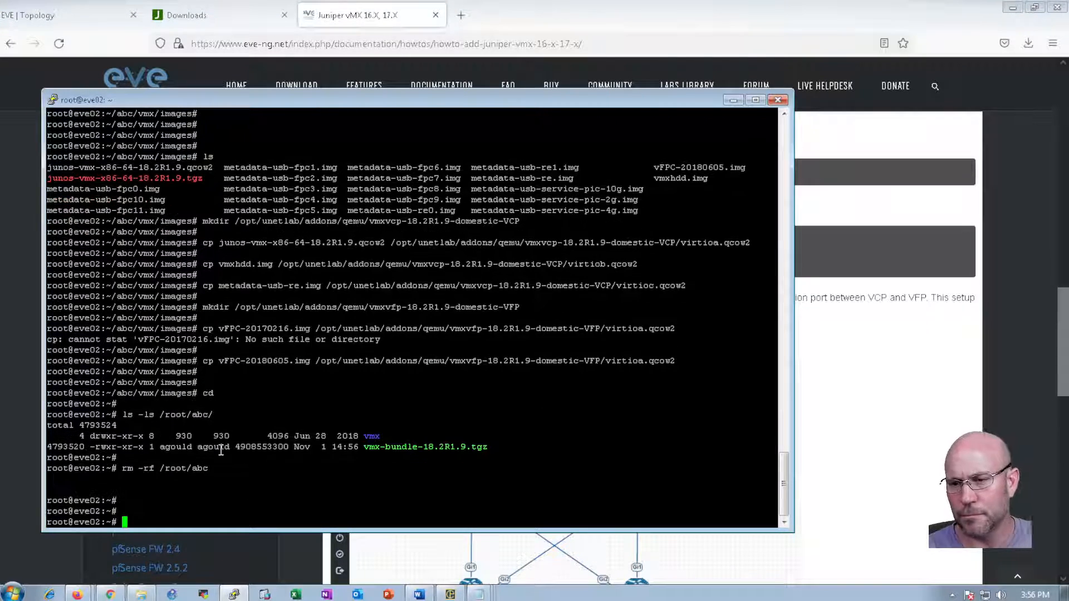
Rerun ls -ls /root/abc/ to confirm the folder no longer exists
key("Up")
key("Up")
key("Return")
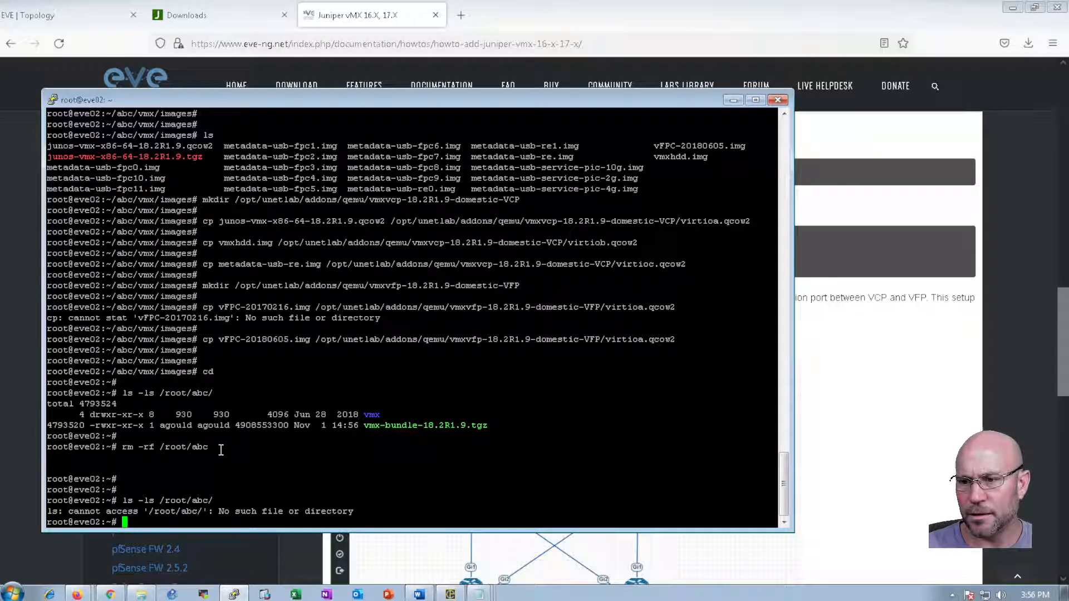
key("Up")
key("BackSpace")
key("BackSpace")
key("BackSpace")
key("BackSpace")
key("BackSpace")
key("BackSpace")
key("BackSpace")
key("BackSpace")
key("BackSpace")
key("BackSpace")
key("BackSpace")
key("BackSpace")
key("BackSpace")
key("BackSpace")
key("BackSpace")
key("BackSpace")
key("BackSpace")
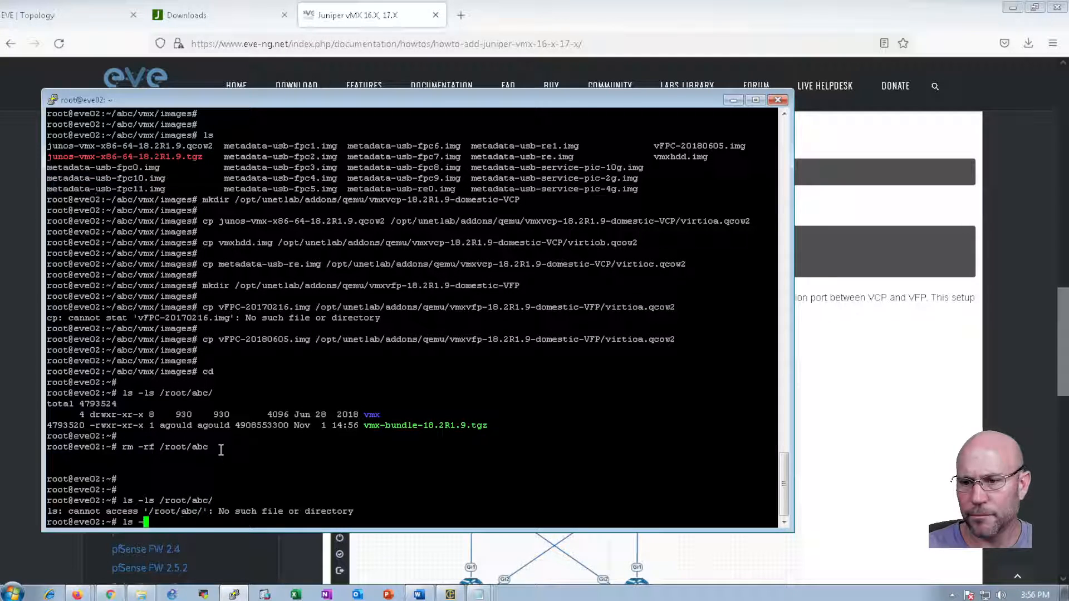
key("alt+Tab")
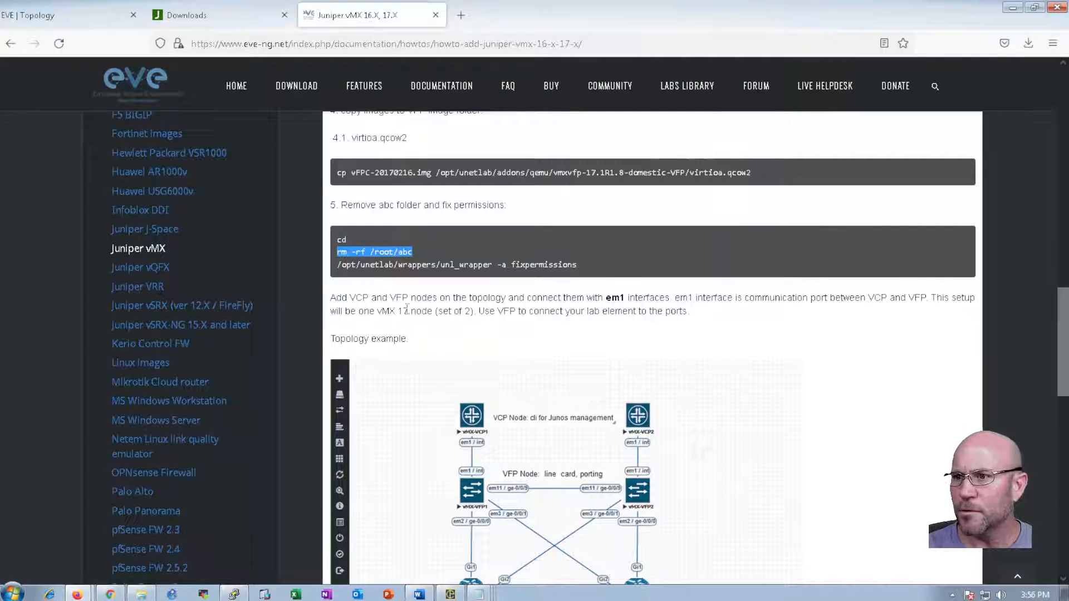
Run /opt/unetlab/wrappers/unl_wrapper -a fixpermissions copied from the guide
left_click(347, 265)
left_click_drag(339, 265, 579, 264)
key("ctrl+c")
key("alt+Tab")
right_click(250, 424)
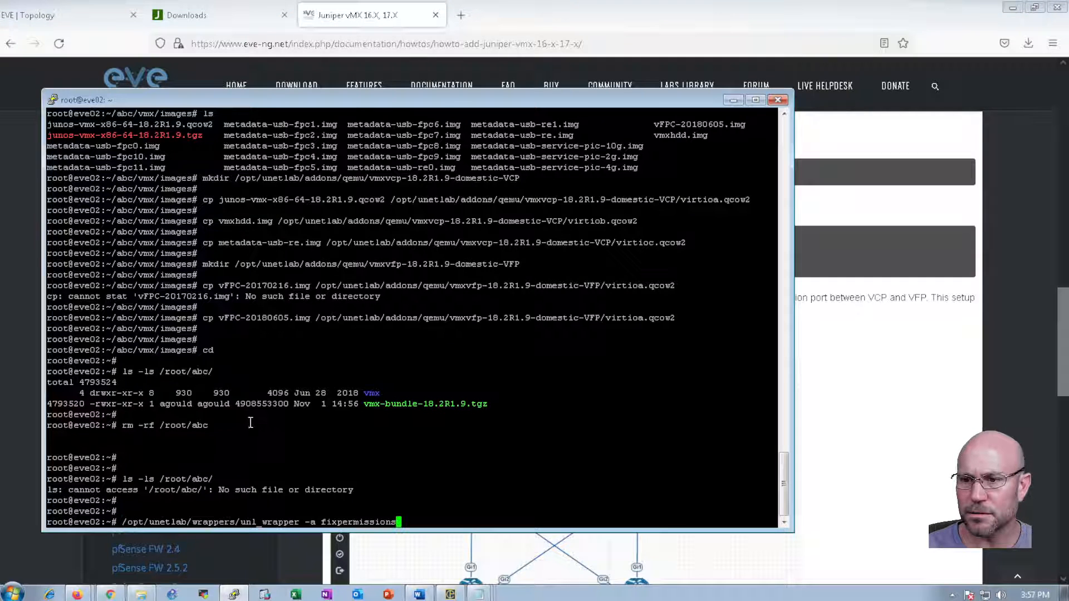
key("Return")
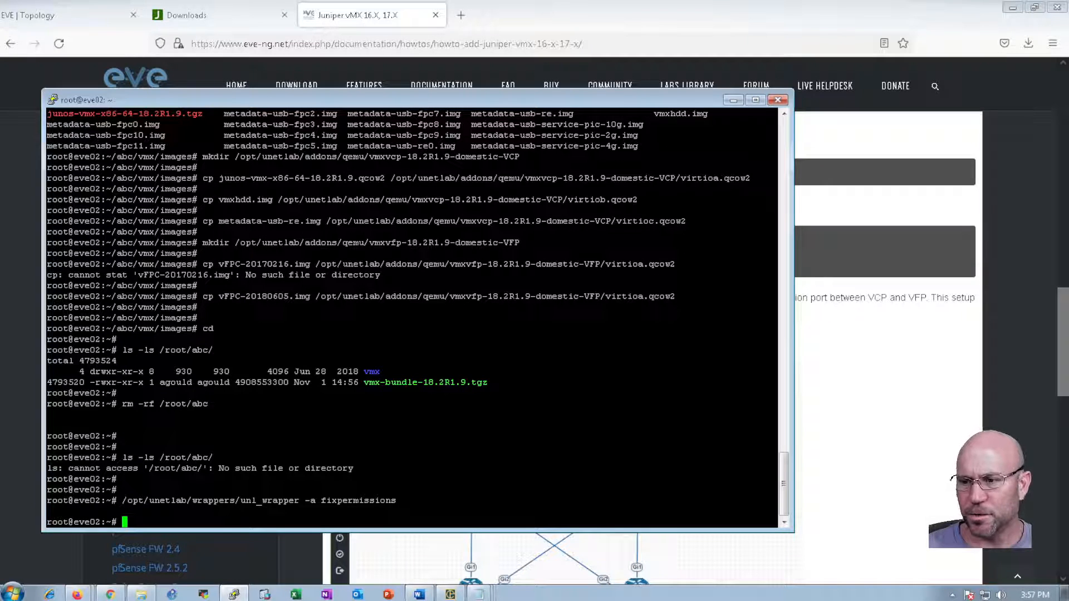
key("alt+Tab")
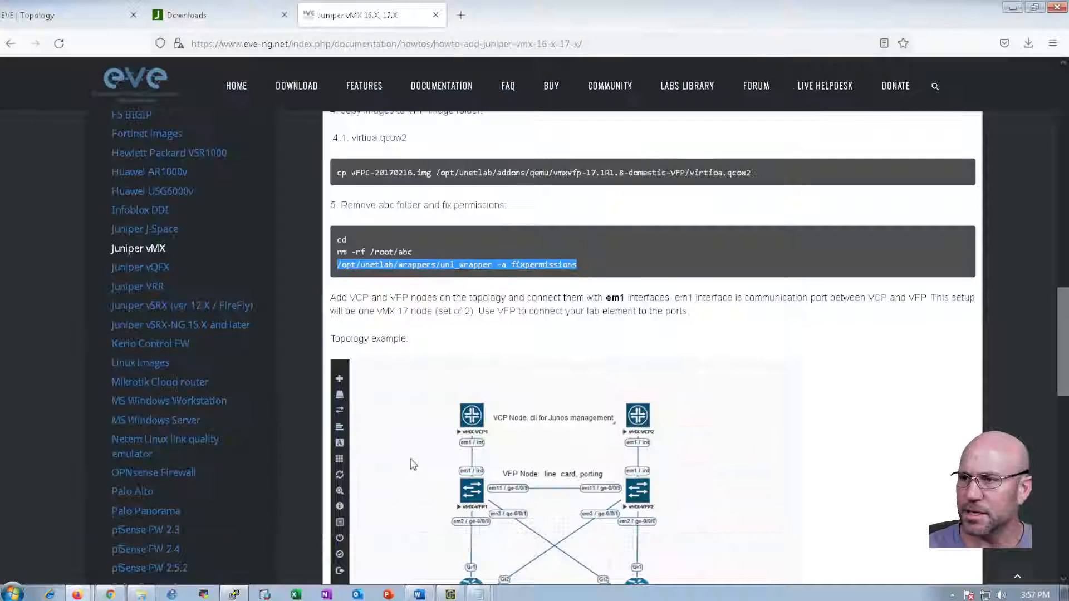
scroll(370, 307, "down", 3)
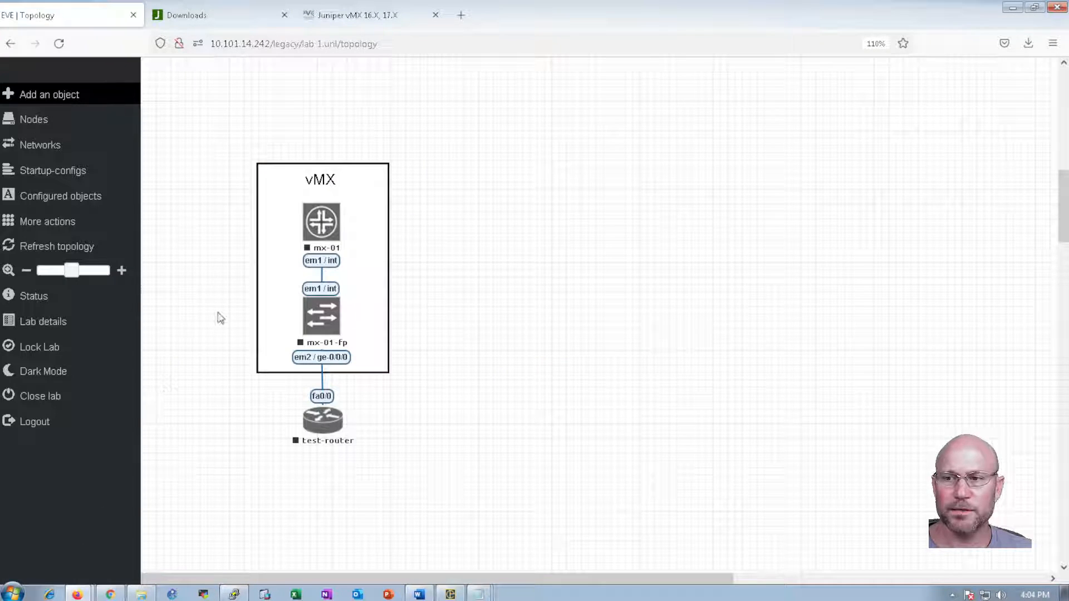
Edit node mx-01 to use the vmxvcp-18.2R1.9-domestic-VCP image and save it
right_click(322, 228)
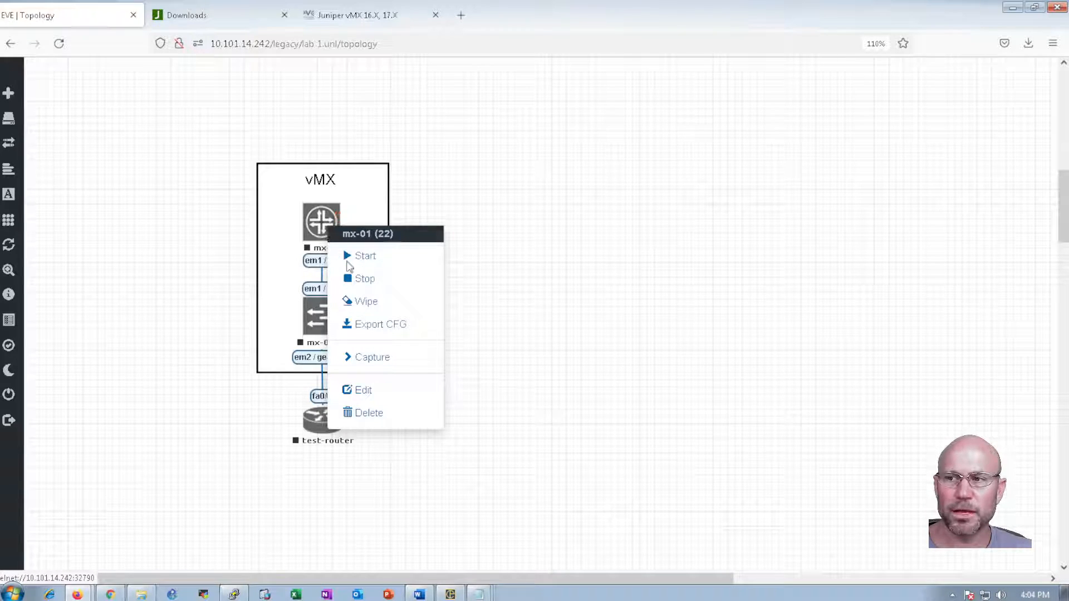
left_click(371, 394)
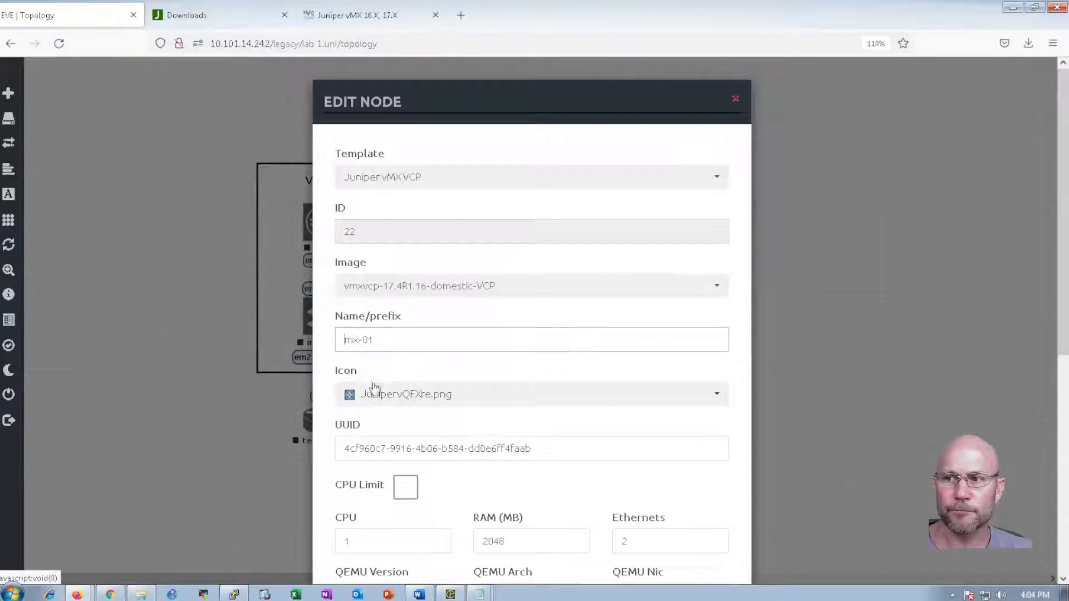
left_click(420, 287)
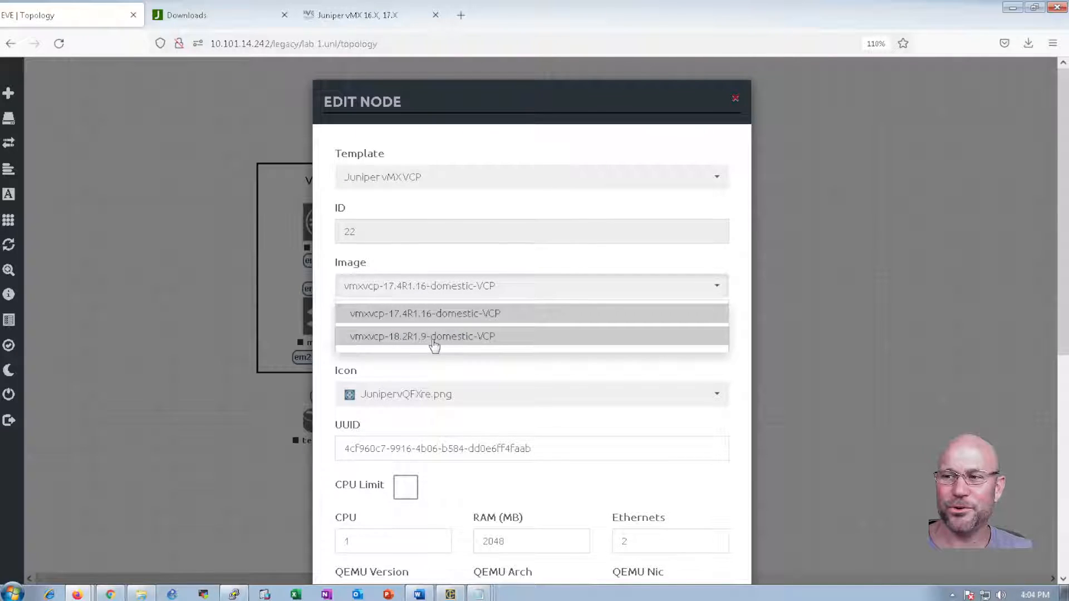
left_click(398, 338)
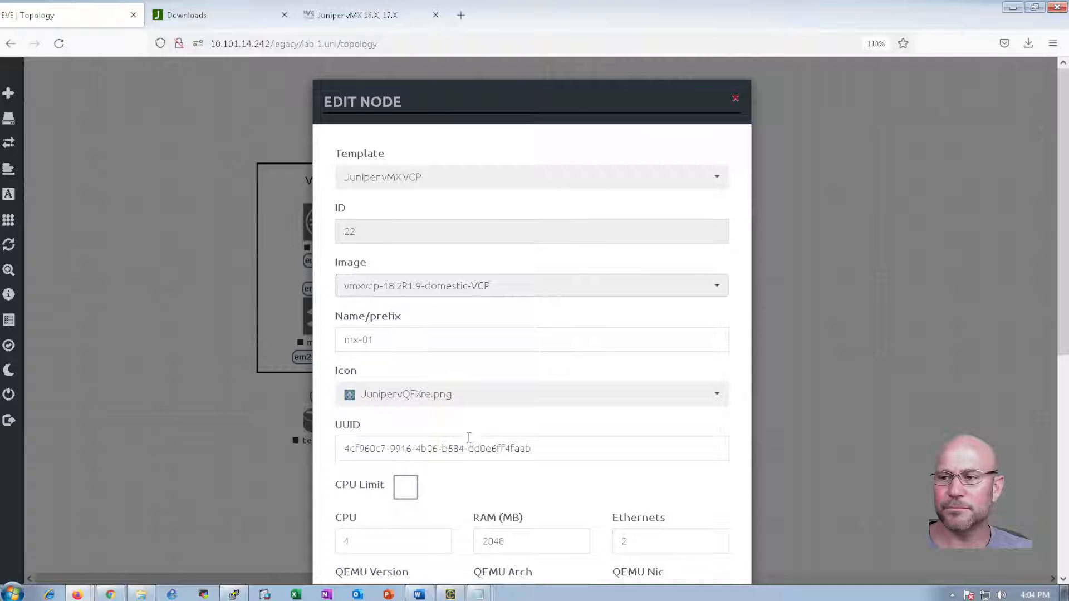
scroll(469, 437, "down", 6)
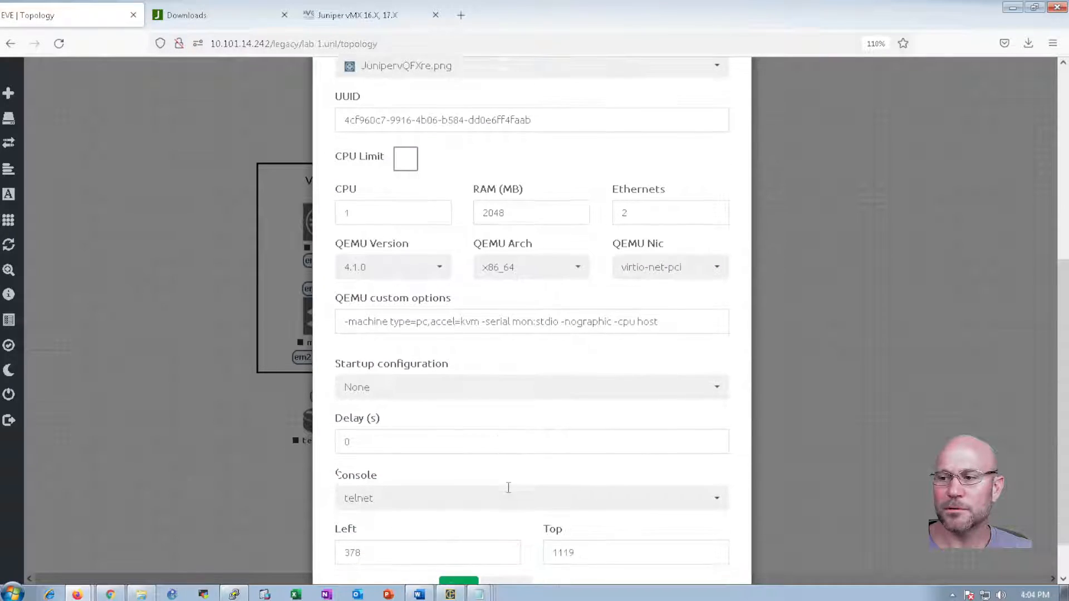
scroll(508, 488, "down", 2)
left_click(459, 539)
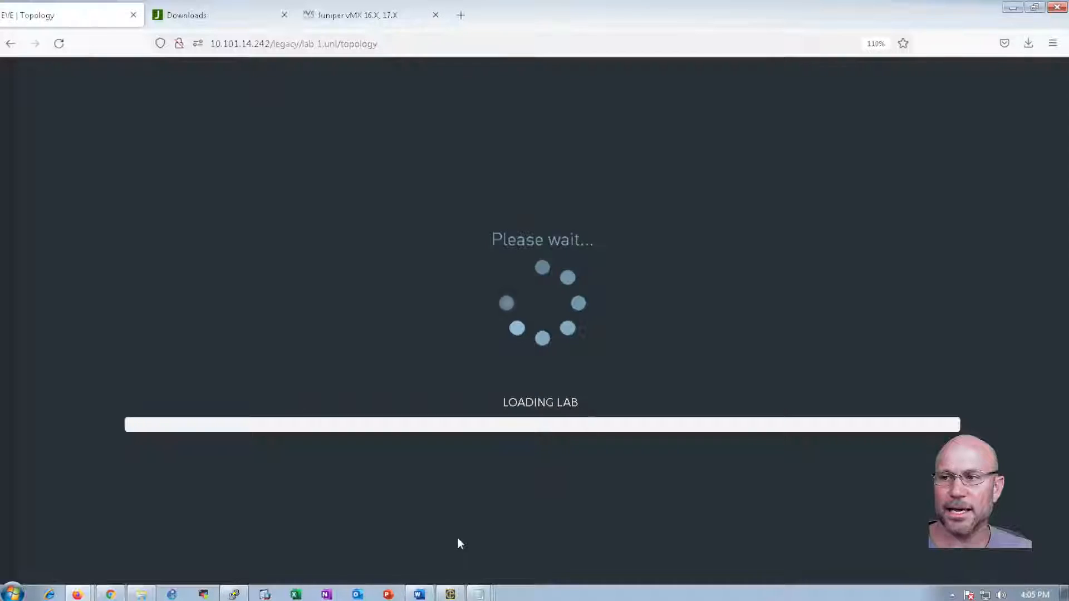
scroll(460, 475, "down", 3)
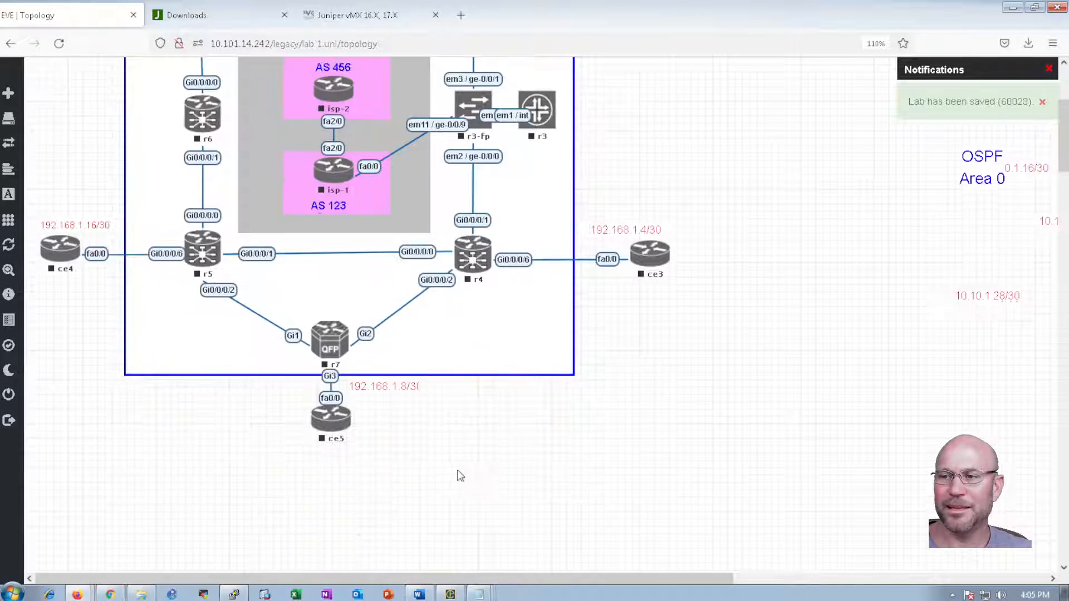
scroll(460, 475, "down", 7)
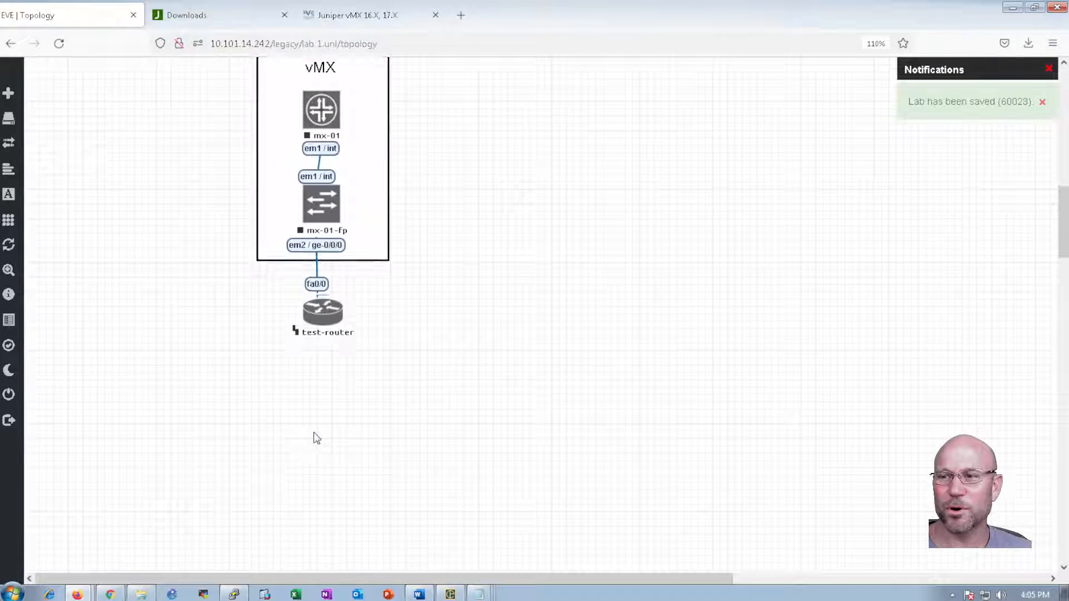
scroll(316, 439, "down", 5)
scroll(316, 439, "up", 3)
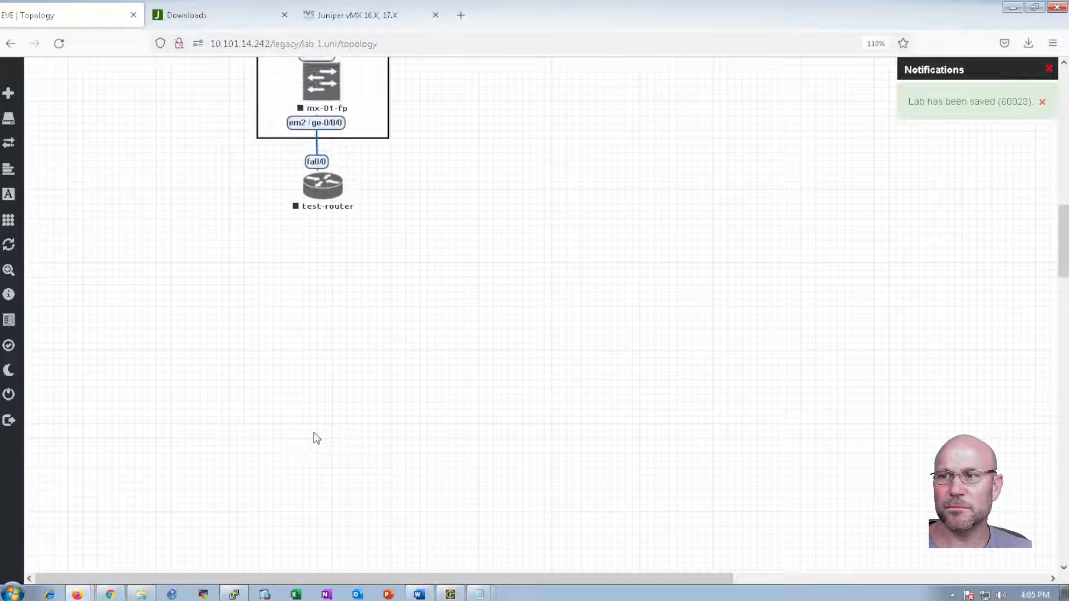
scroll(316, 438, "up", 4)
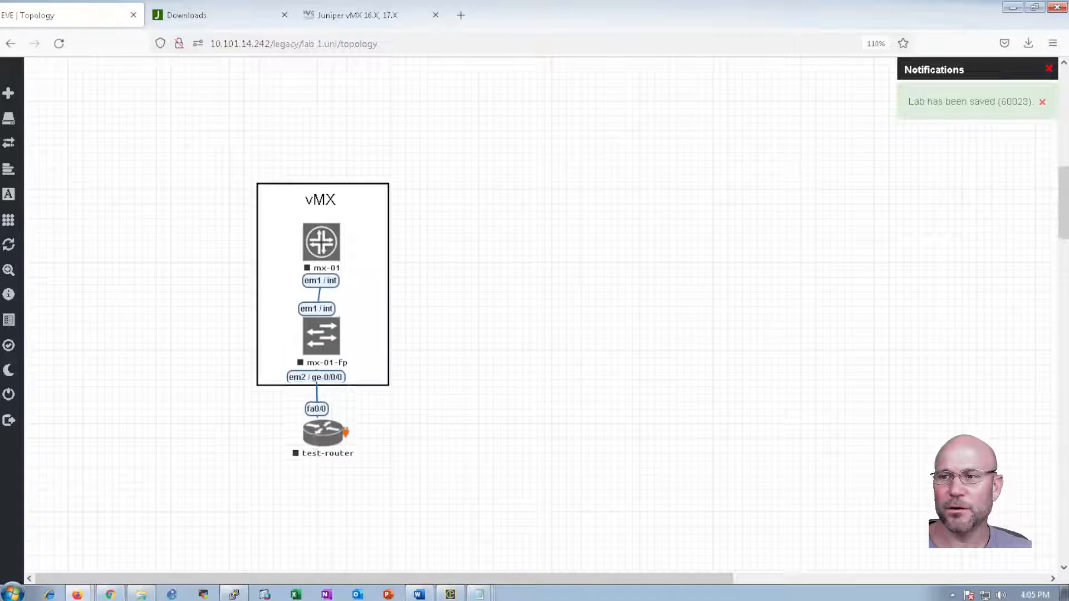
scroll(344, 432, "up", 1)
right_click(340, 286)
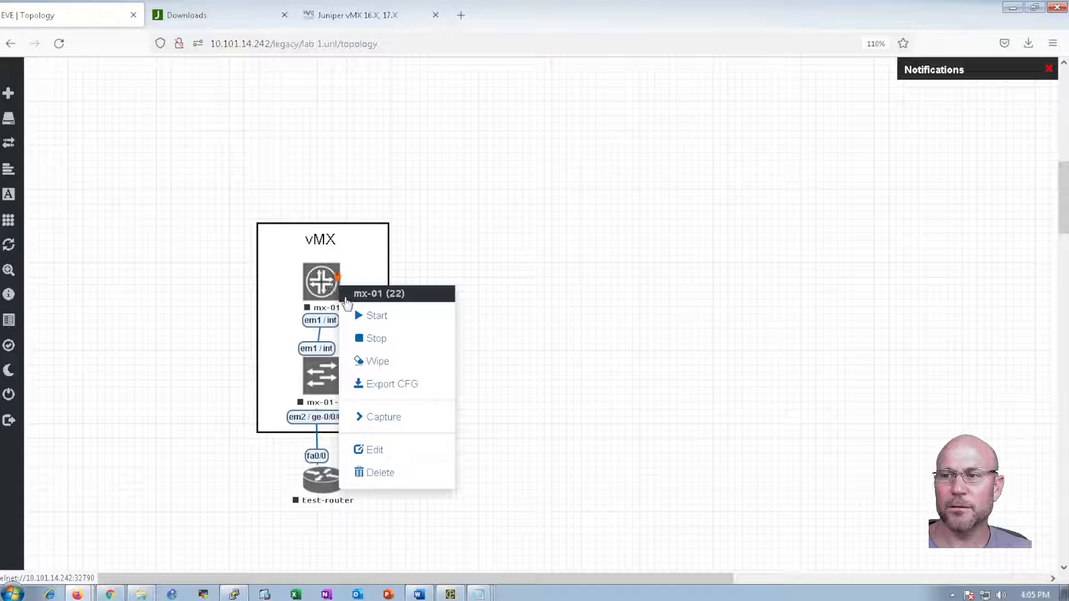
left_click(374, 450)
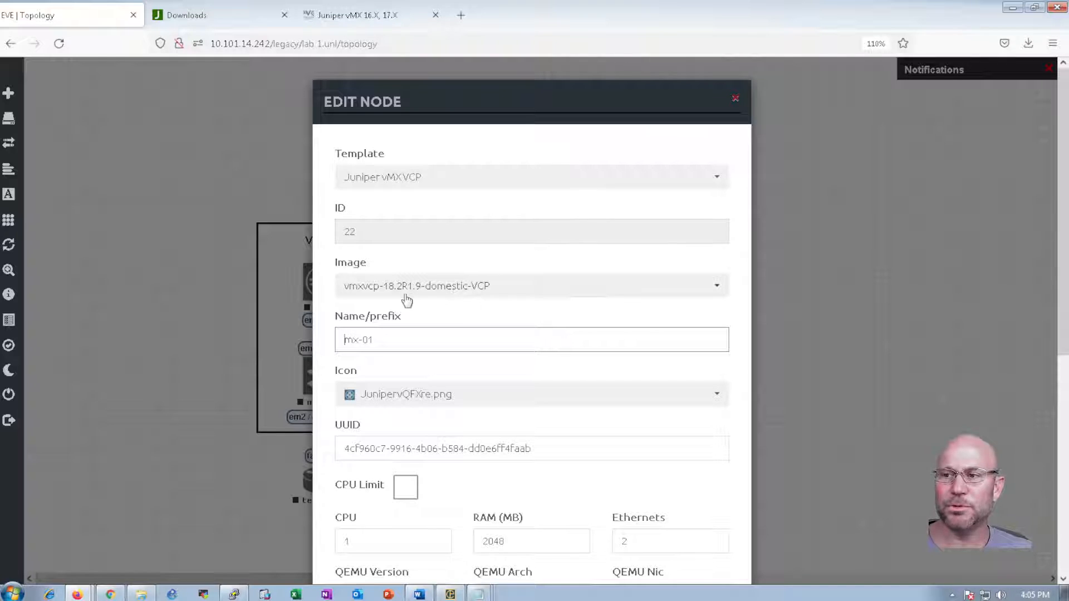
scroll(442, 517, "down", 1)
scroll(443, 518, "down", 6)
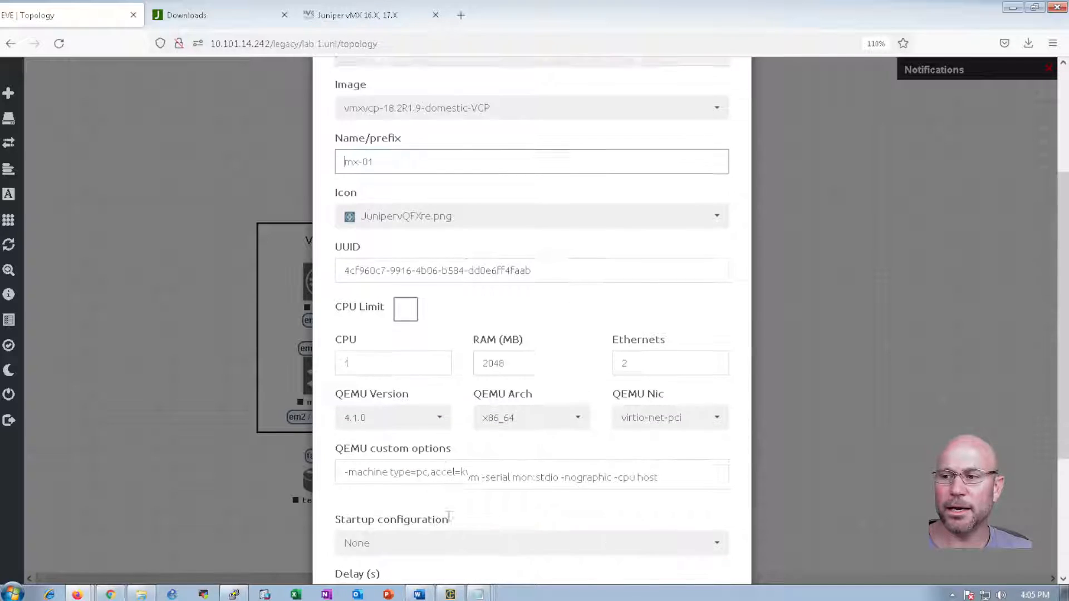
left_click(916, 318)
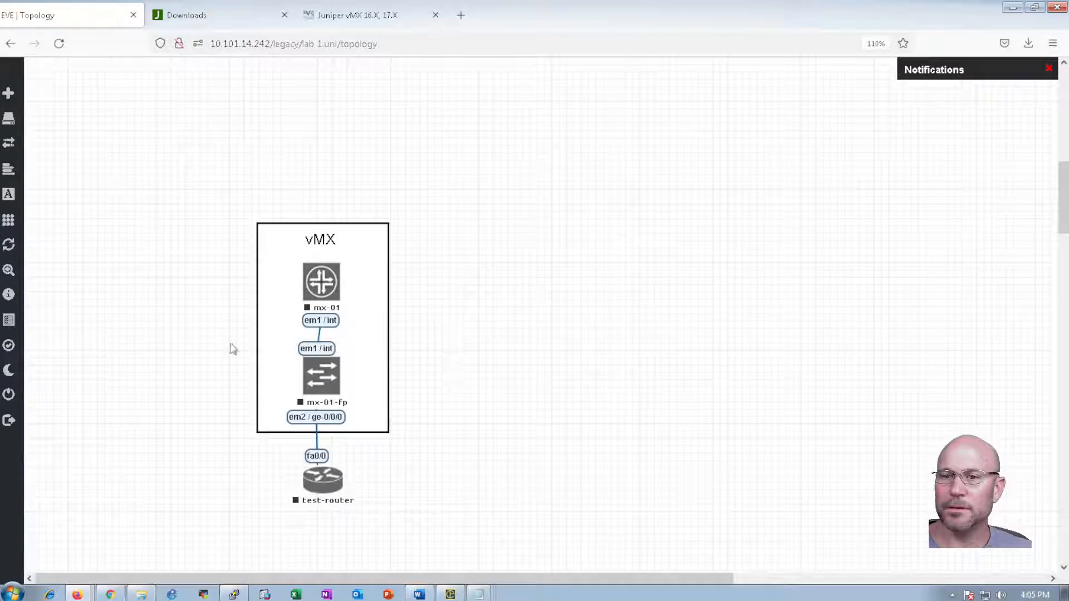
Open the mx-01 console and watch it boot the Junos 18.2R1 image
mouse_move(9, 347)
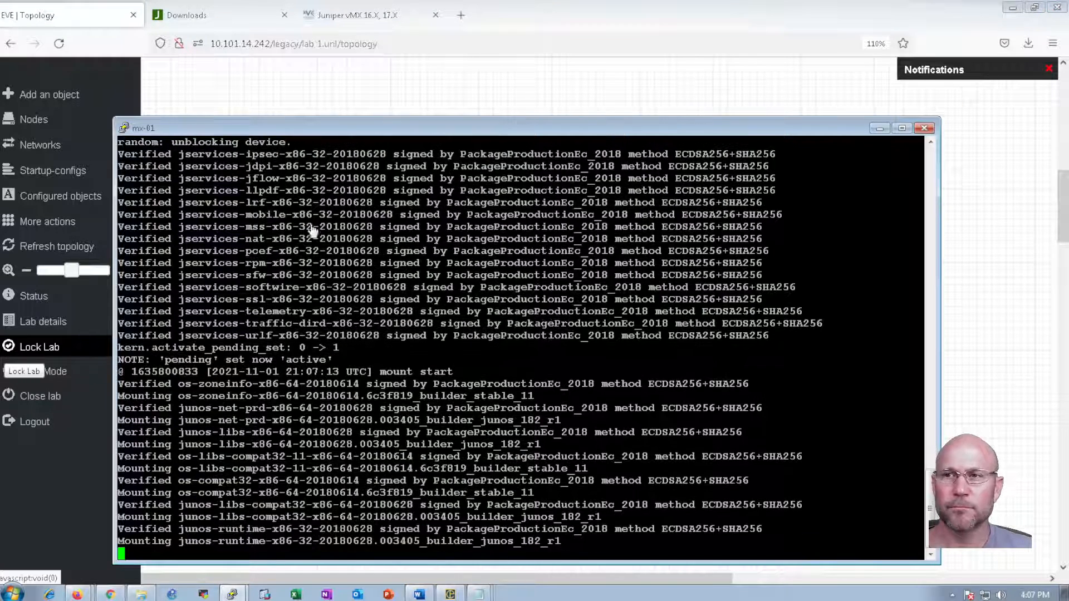
left_click(342, 100)
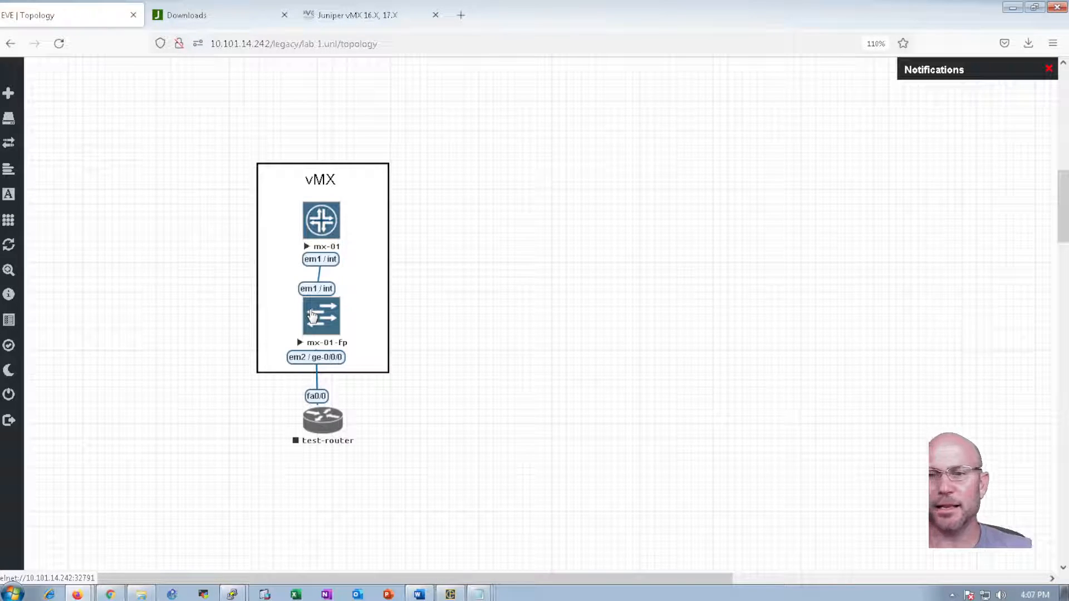
left_click(321, 220)
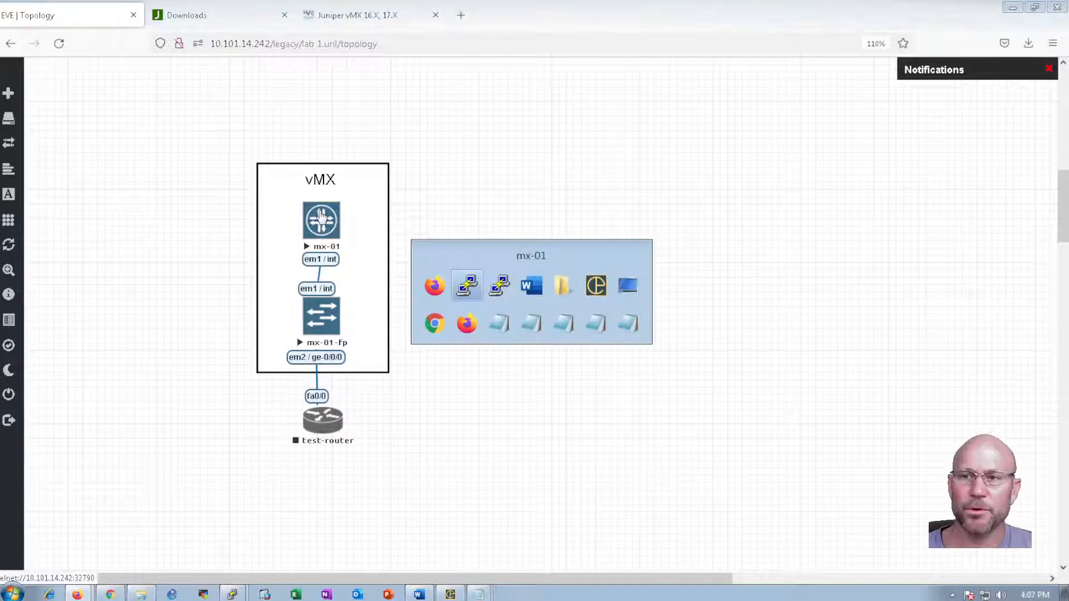
left_click_drag(234, 129, 197, 78)
mouse_move(11, 425)
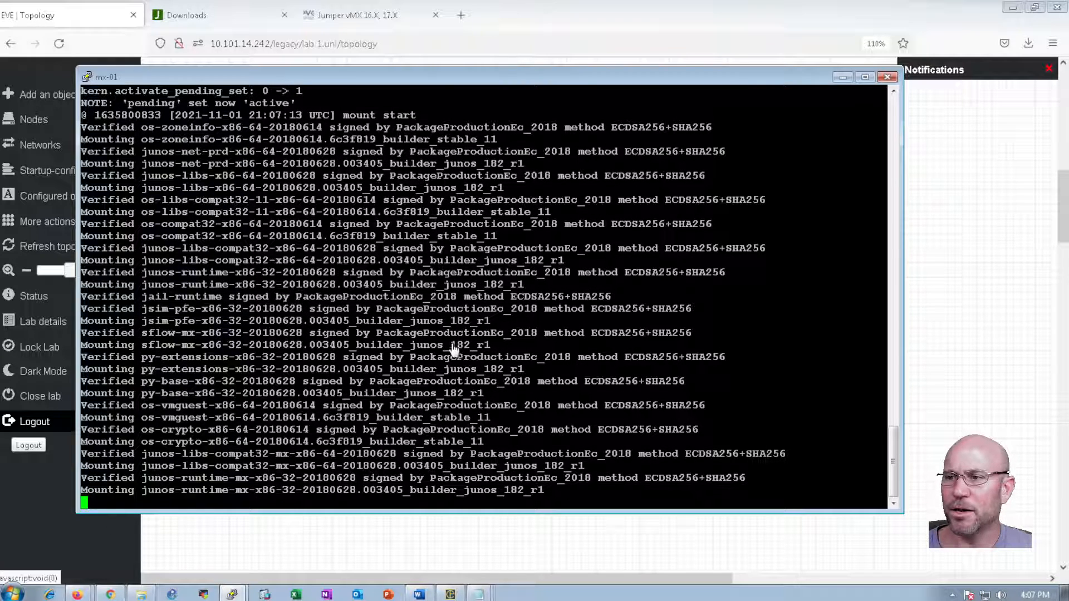
left_click_drag(450, 345, 472, 344)
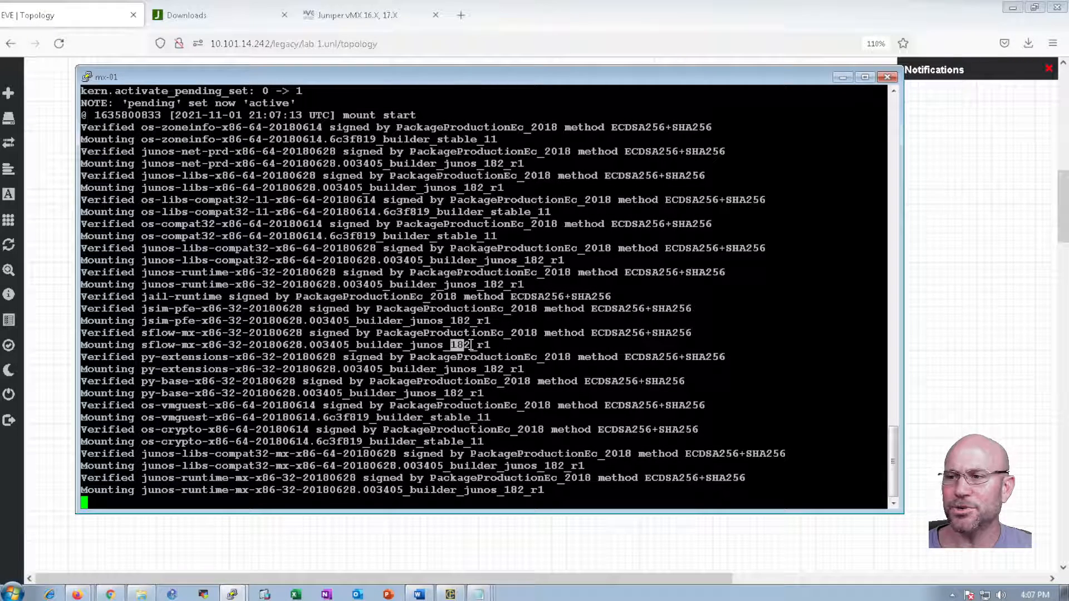
left_click(468, 345)
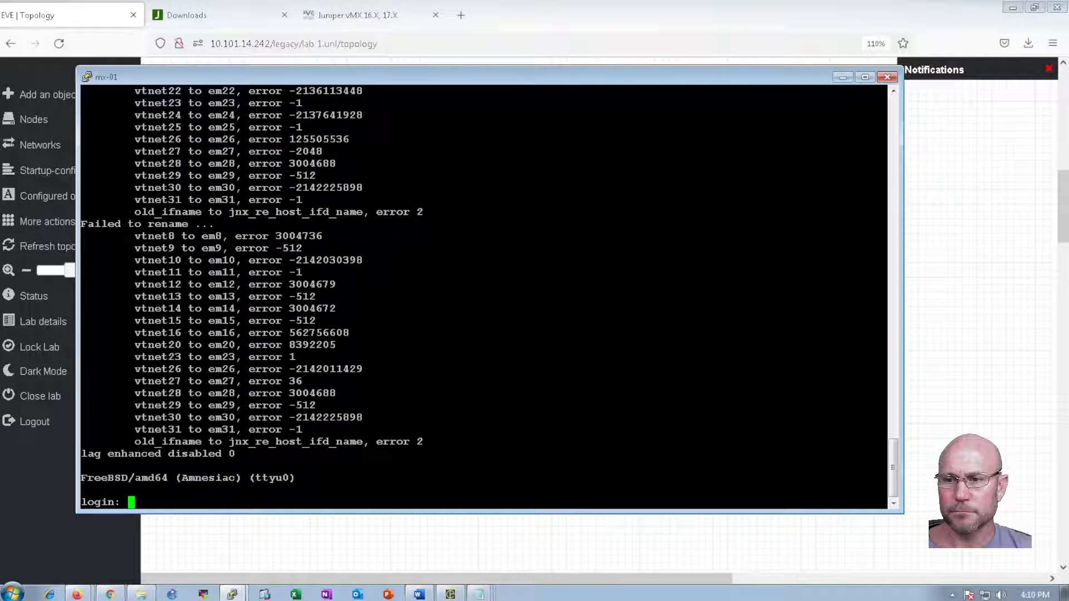
Log in to mx-01 as root and check the JUNOS 18.2R1.9 version in the banner
type("r")
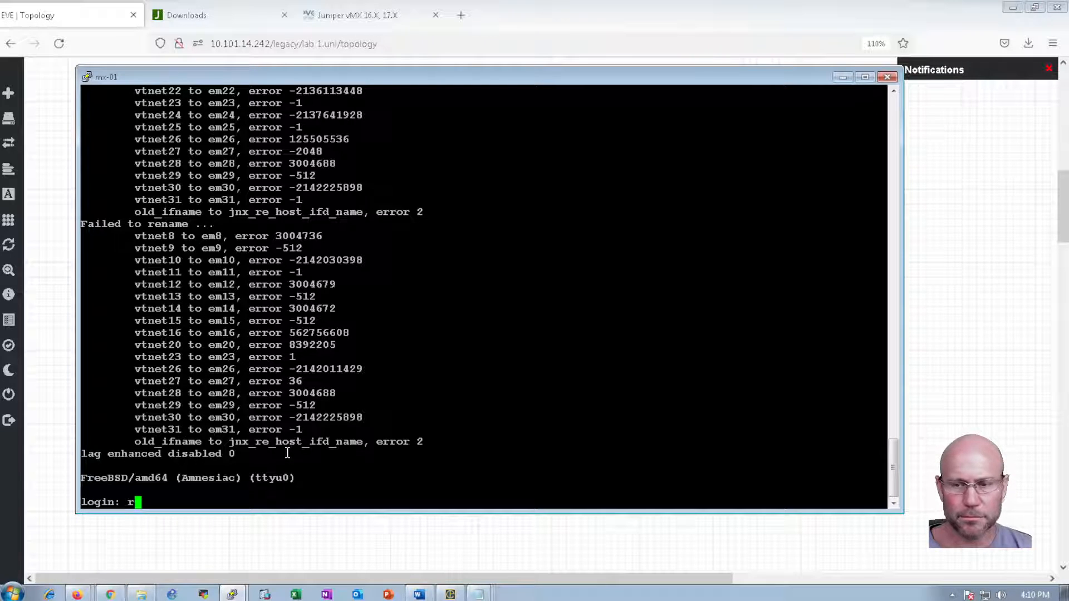
type("oot")
key("Return")
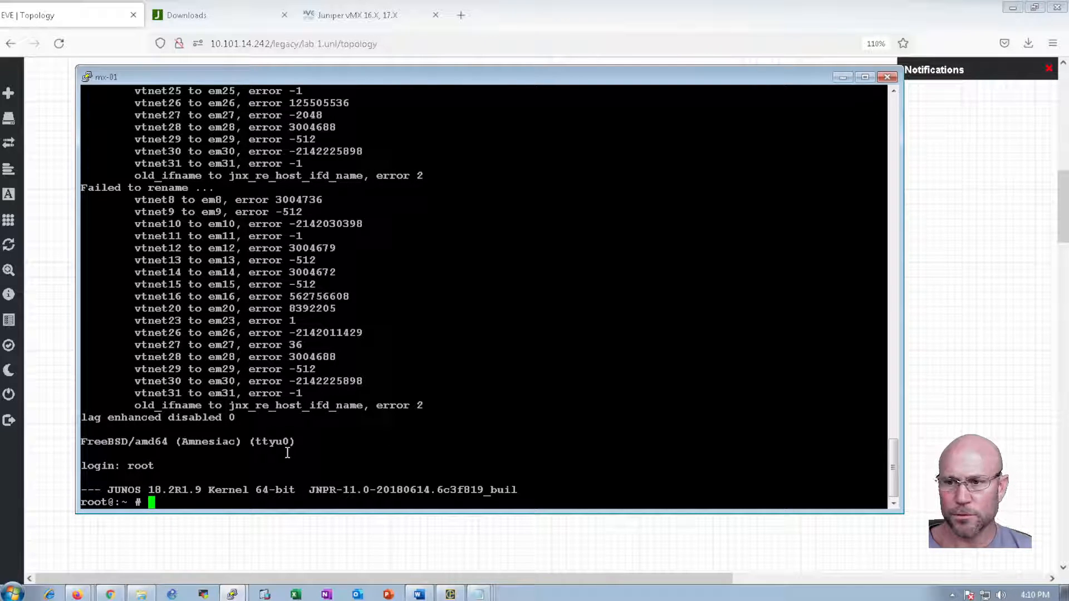
key("Return")
key("Return")
key("Return")
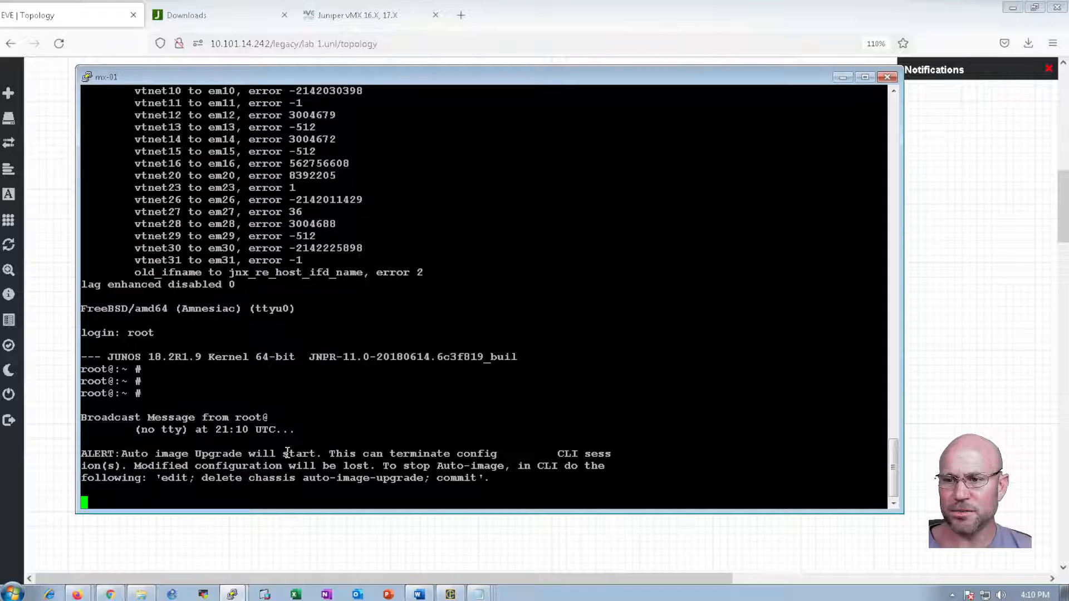
key("Return")
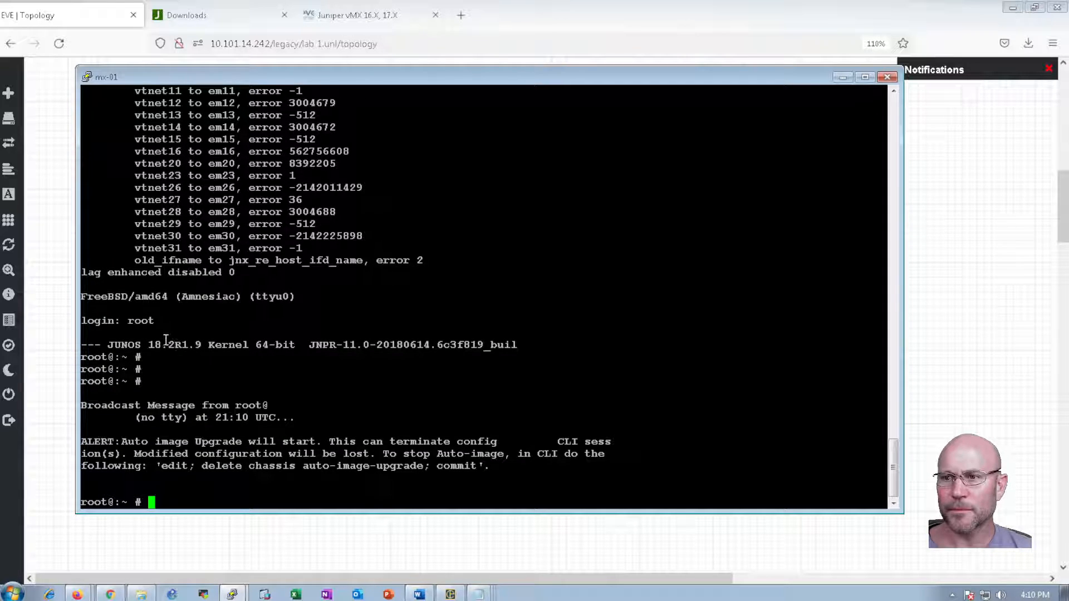
left_click_drag(150, 347, 203, 348)
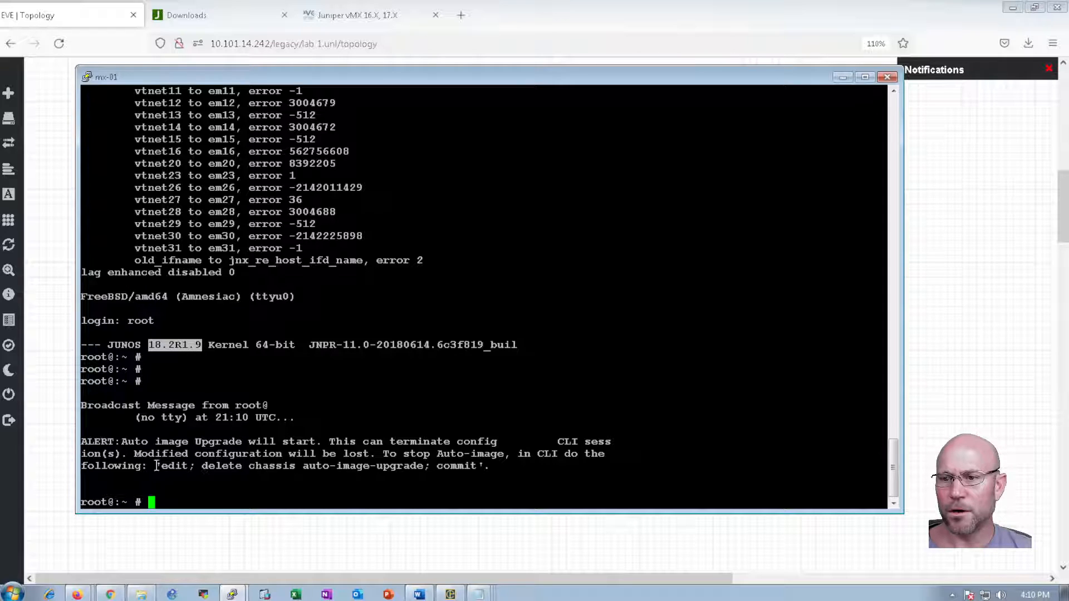
left_click(212, 468)
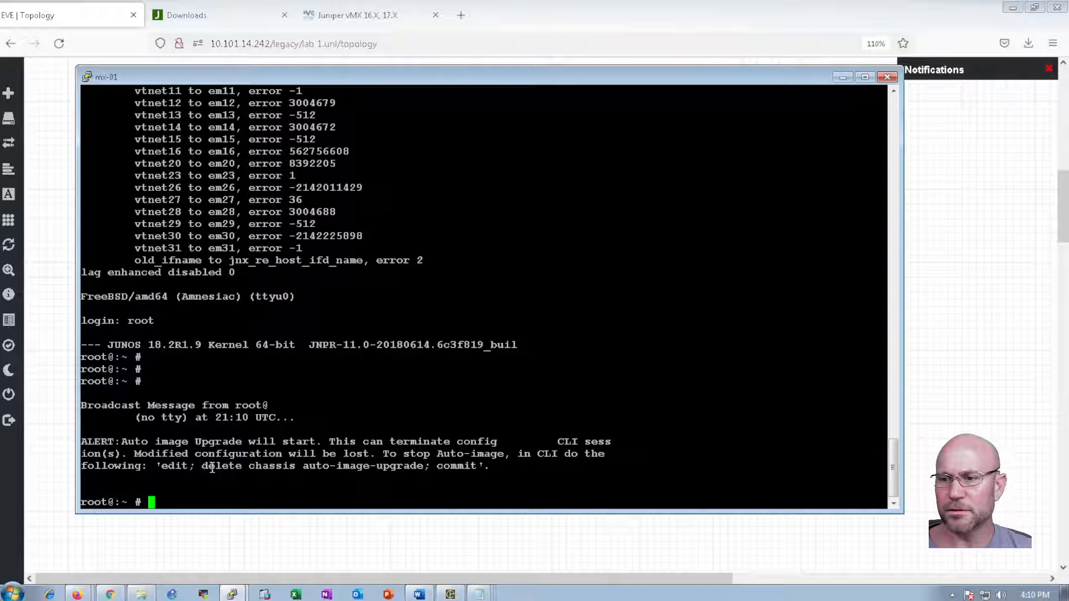
Copy the auto-image-upgrade delete command and enter Junos configuration mode via cli and configure
left_click_drag(204, 467, 426, 468)
key("ctrl+c")
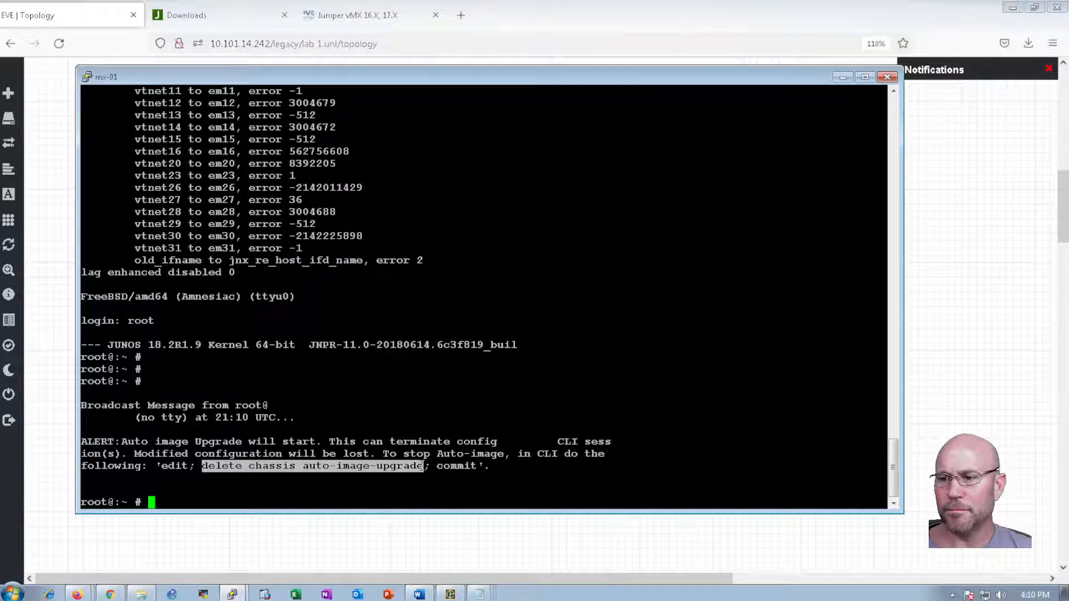
type("cli")
key("Return")
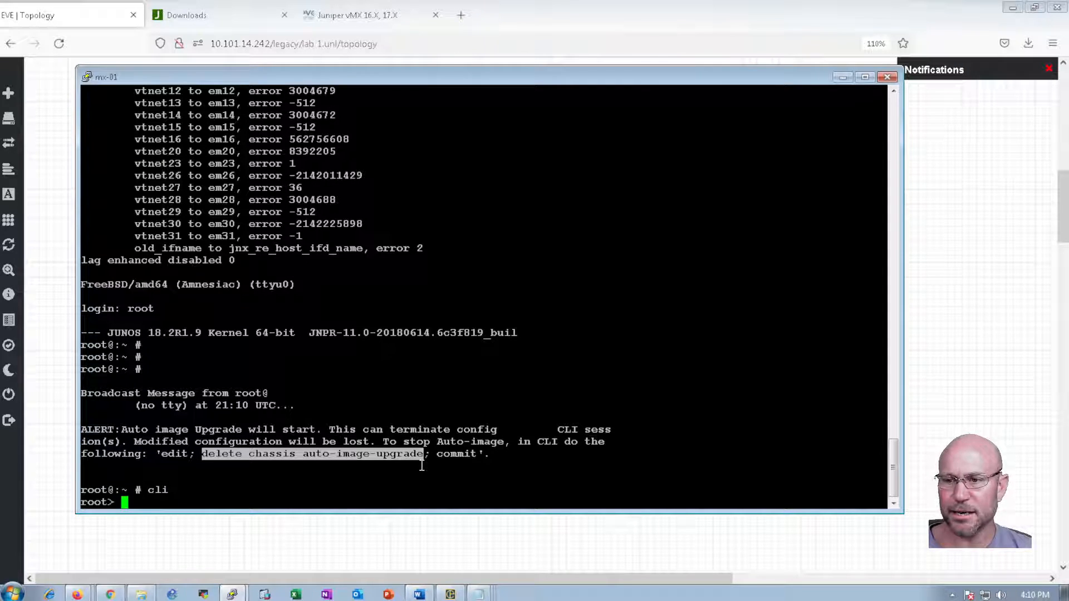
type("configure")
key("Return")
Apply 'delete chassis auto-image-upgrade', commit it, and exit configuration mode
right_click(426, 453)
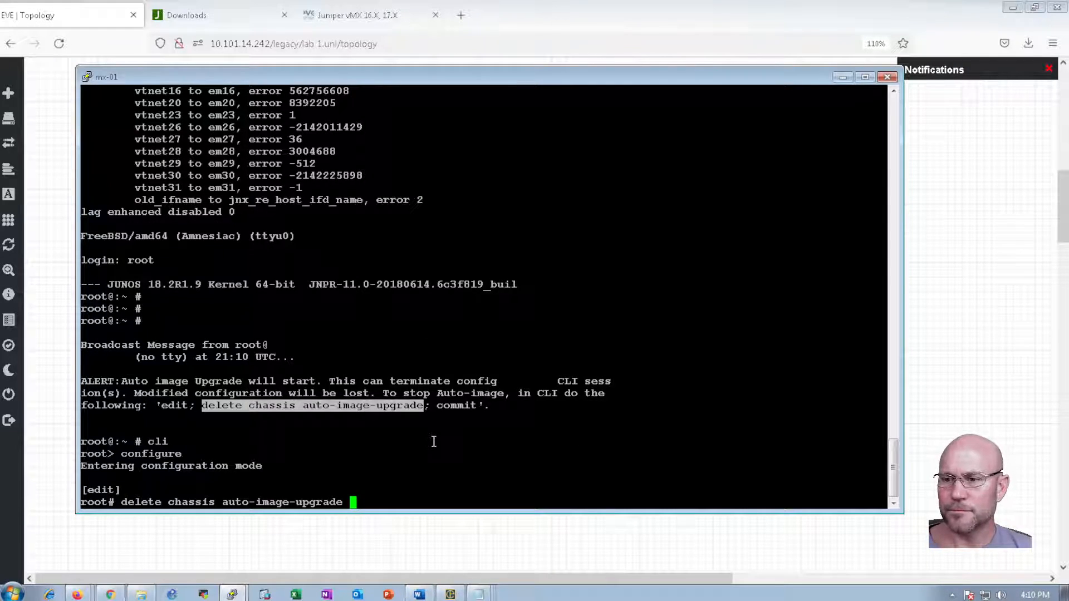
key("Return")
type("commit")
key("Return")
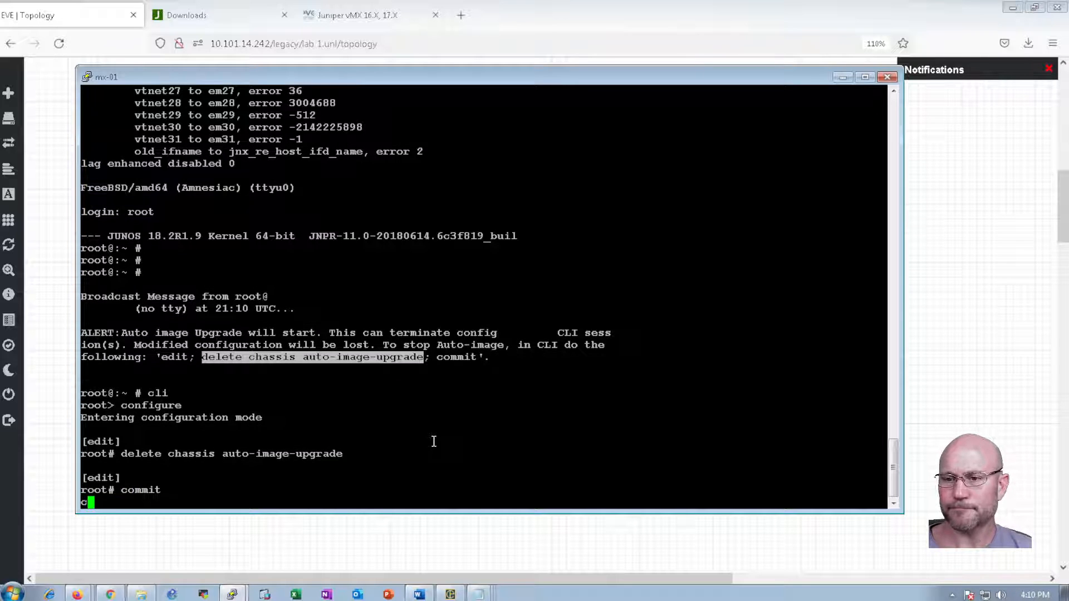
left_click(260, 444)
type("exit")
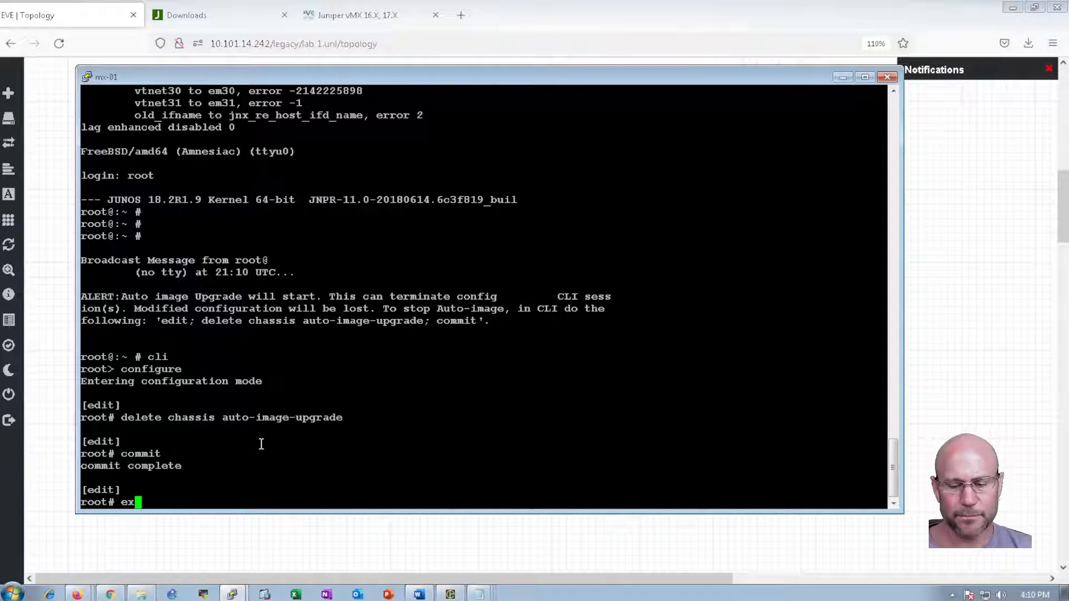
key("Return")
Run 'show system information' to confirm the router reports Junos 18.2R1.9
key("Return")
key("Return")
type("show system information f")
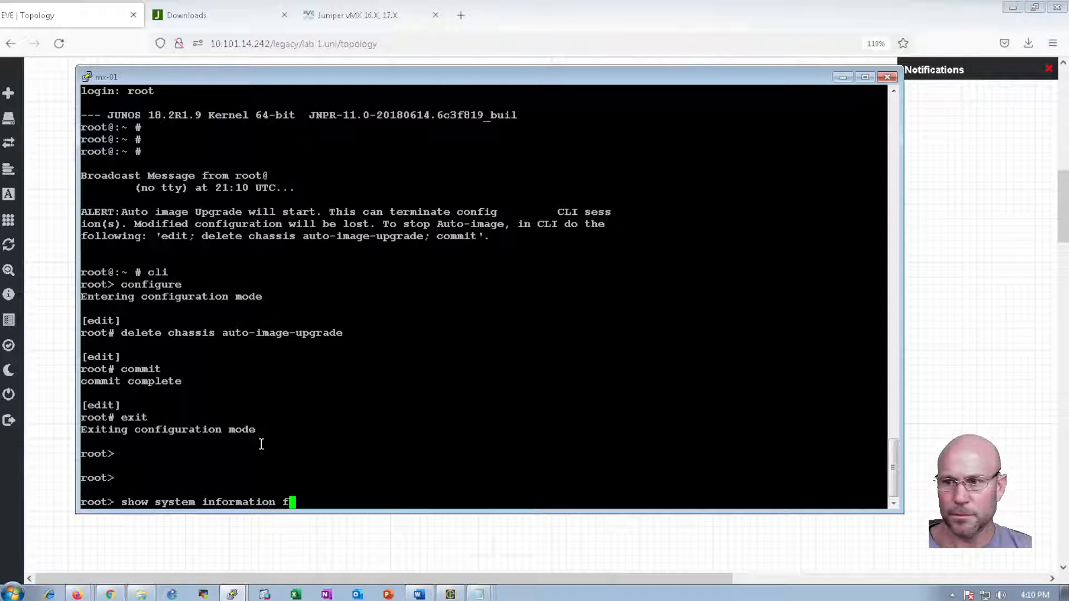
key("Return")
key("BackSpace")
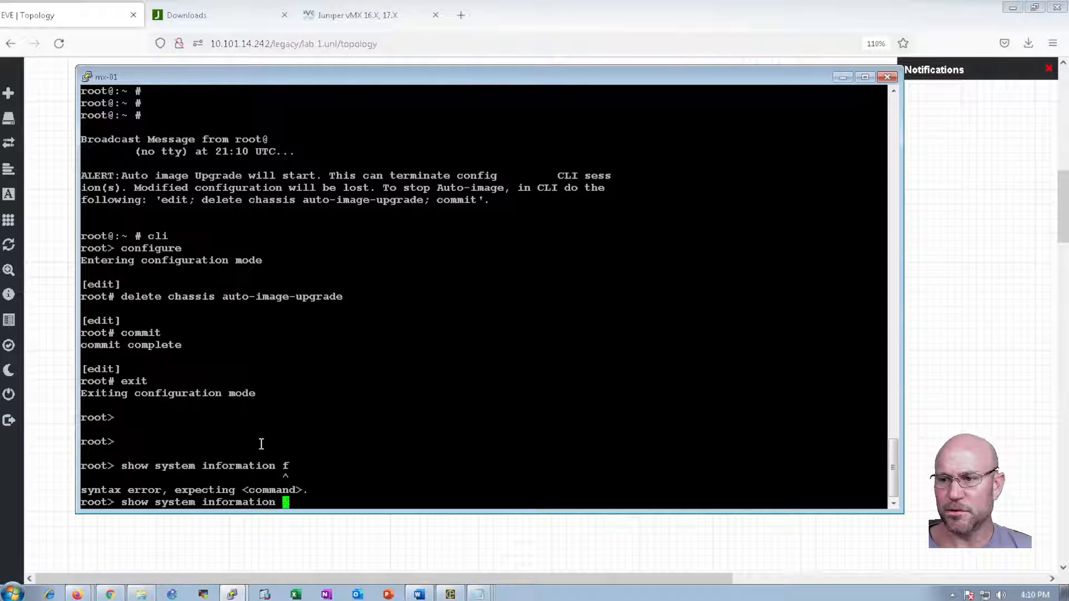
key("Return")
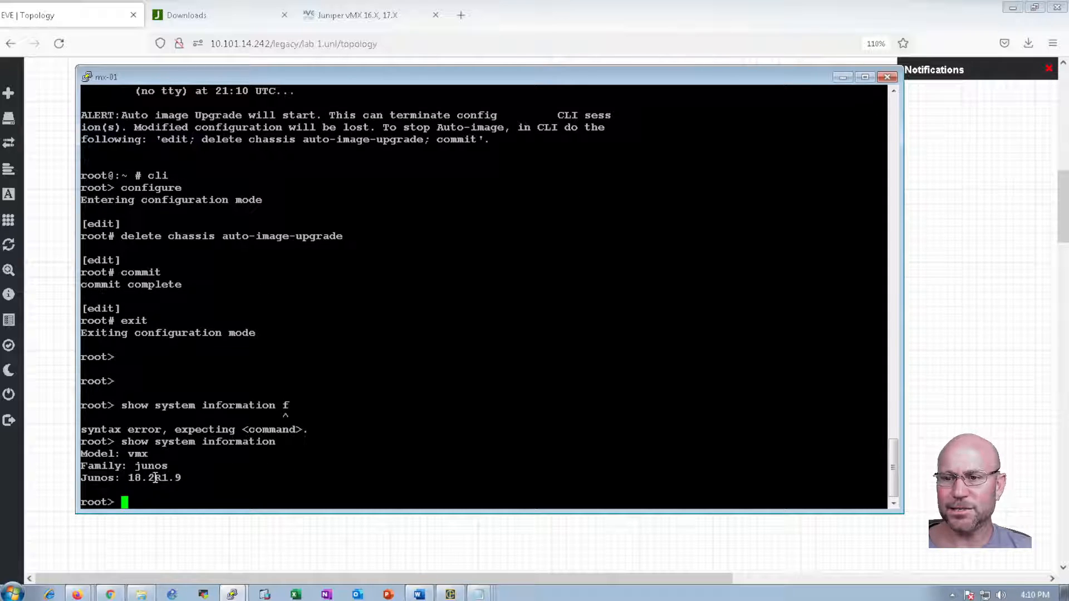
mouse_move(17, 498)
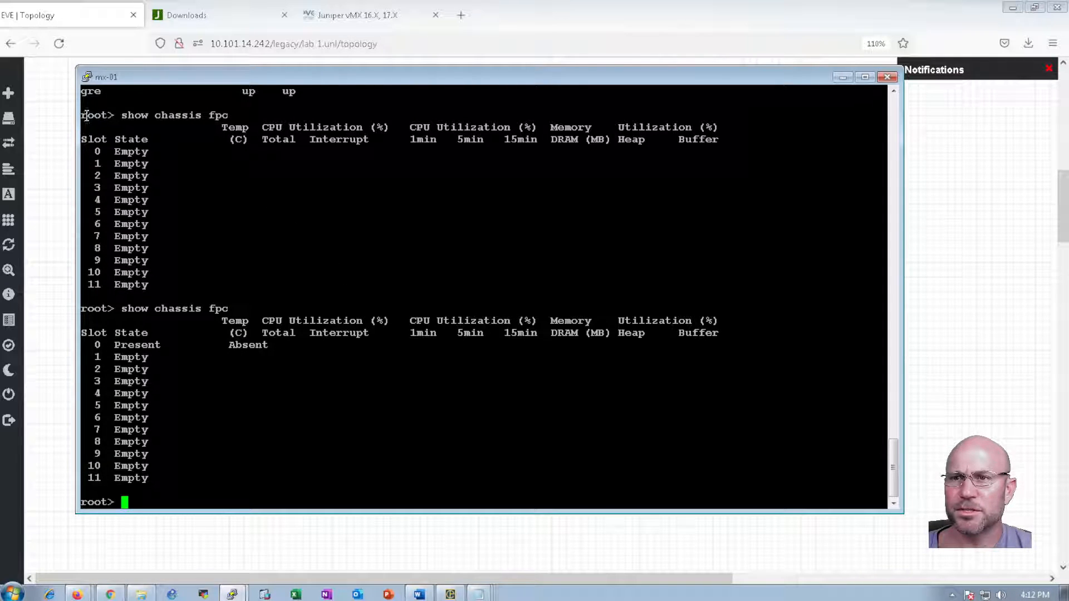
Highlight the show chassis fpc results: slot 0 first Empty, then Present but Absent
left_click_drag(84, 115, 486, 267)
left_click(364, 241)
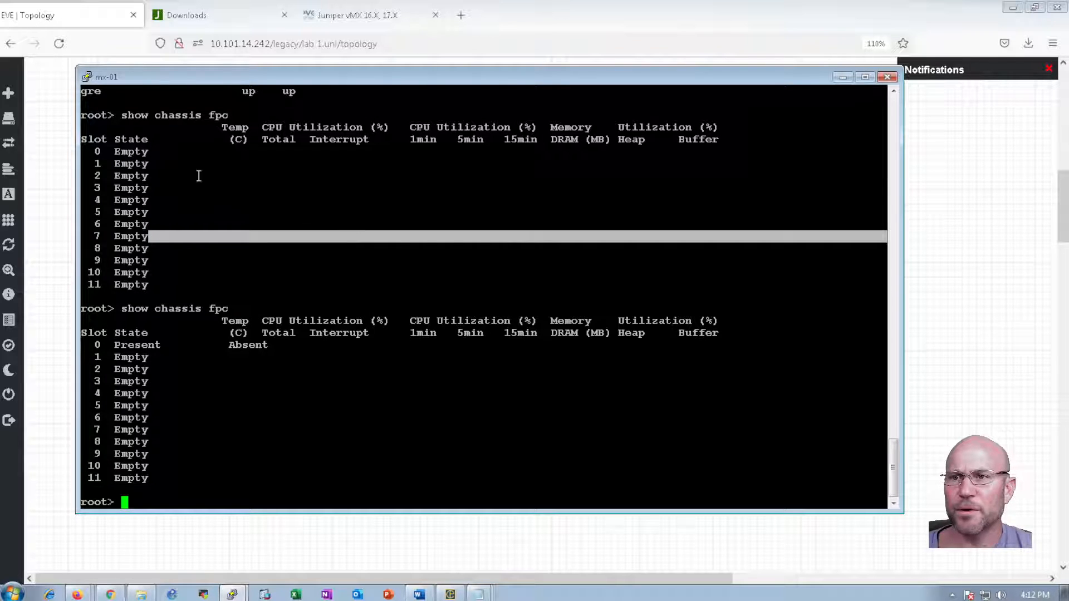
double_click(139, 152)
left_click_drag(116, 309, 232, 326)
double_click(157, 345)
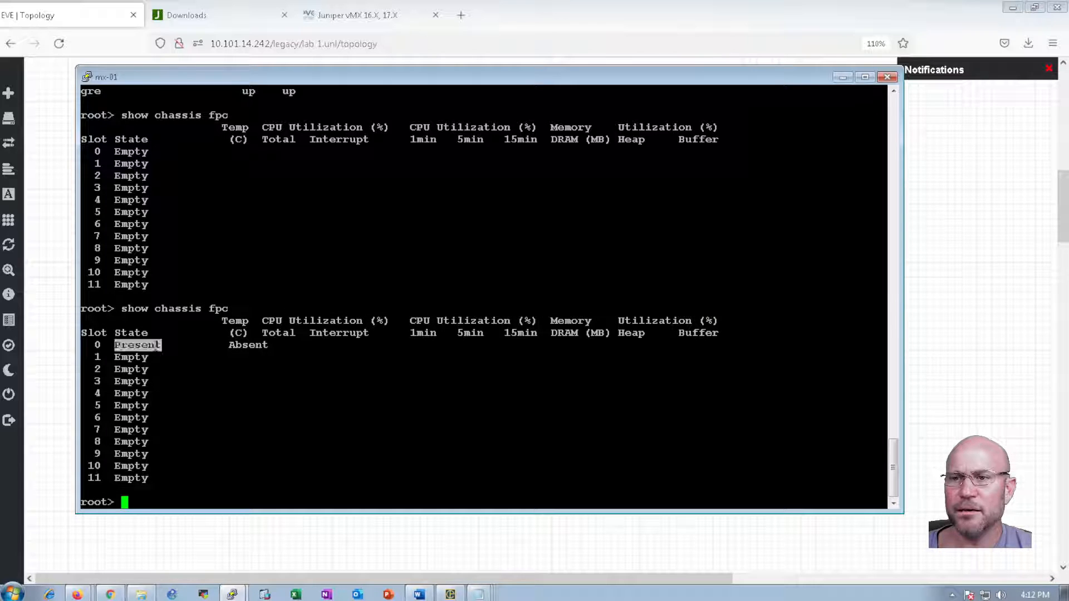
double_click(243, 346)
left_click(398, 467)
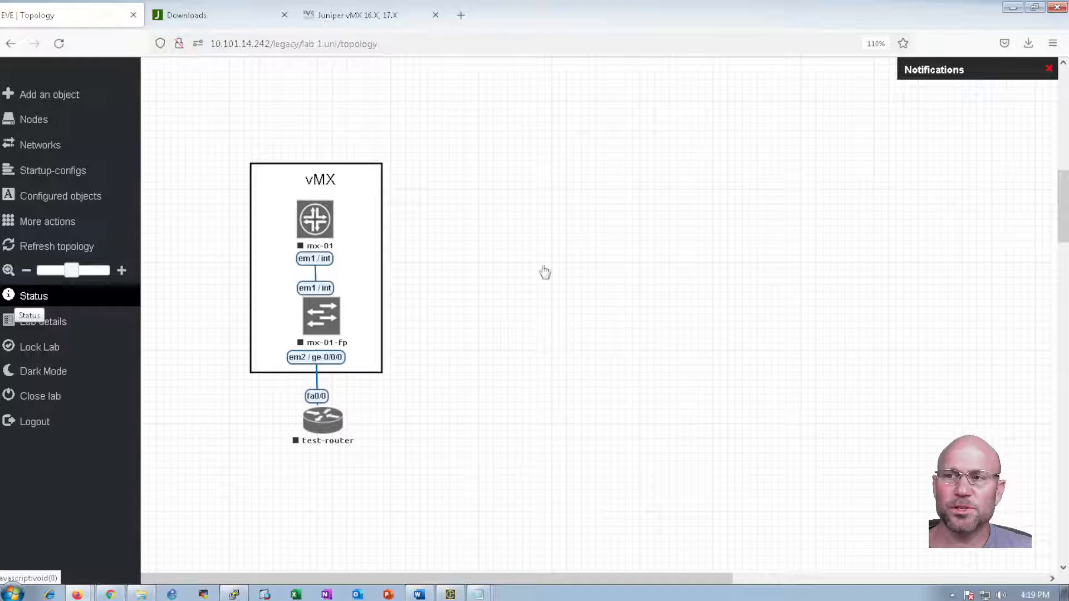
Inspect mx-01's node settings and cancel a wipe of mx-01, leaving it unchanged
right_click(316, 228)
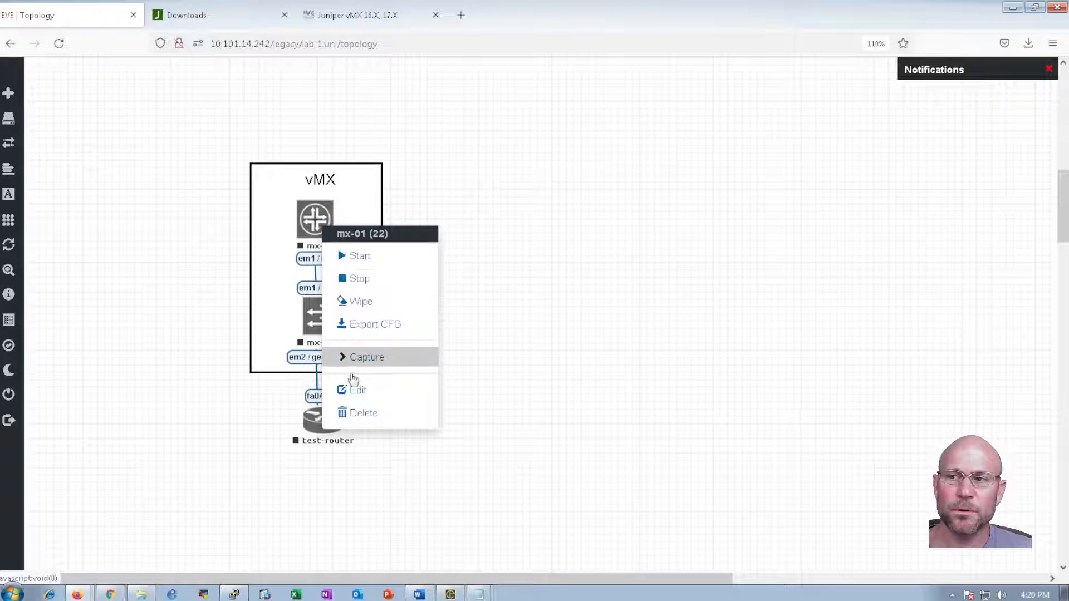
left_click(358, 391)
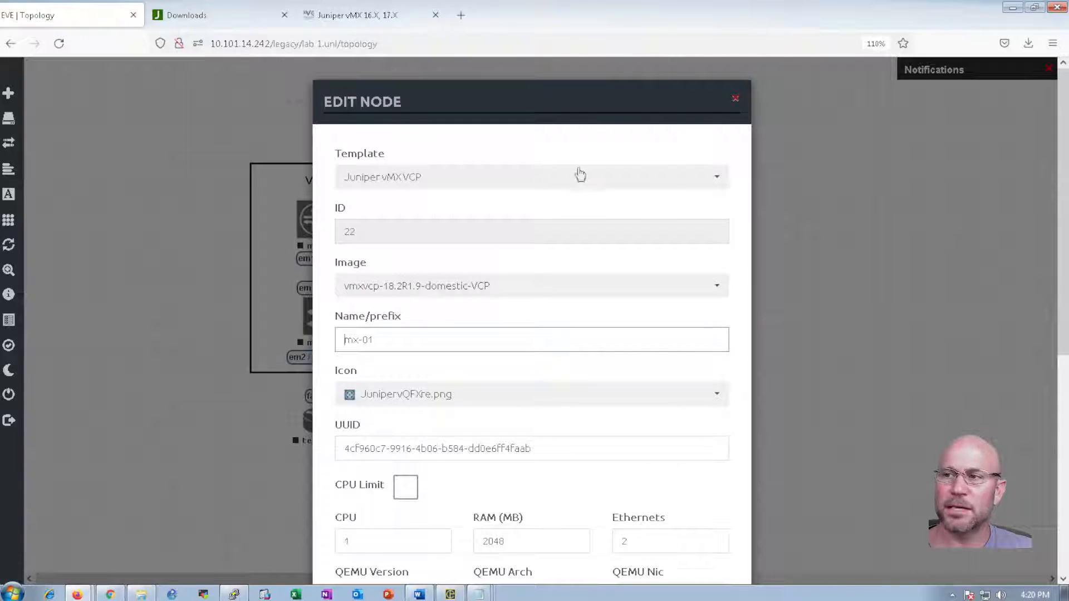
left_click(801, 122)
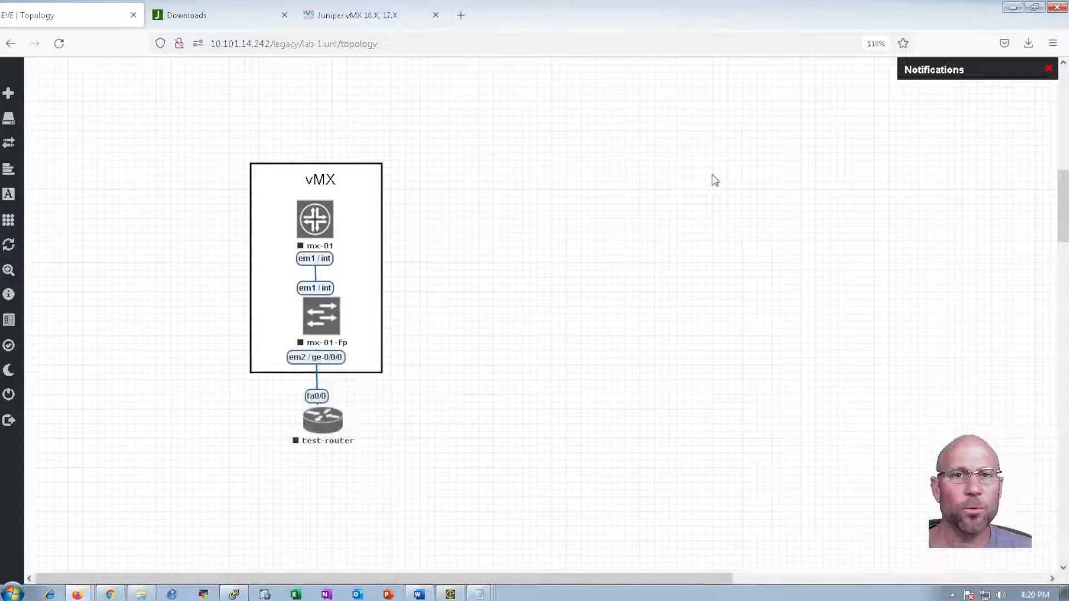
right_click(313, 226)
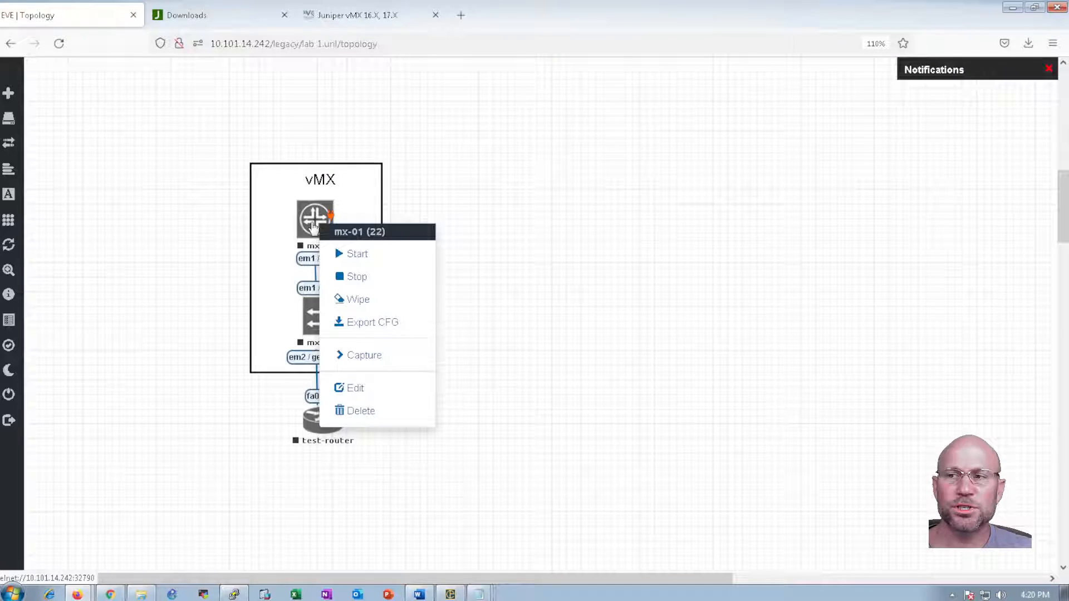
left_click(362, 300)
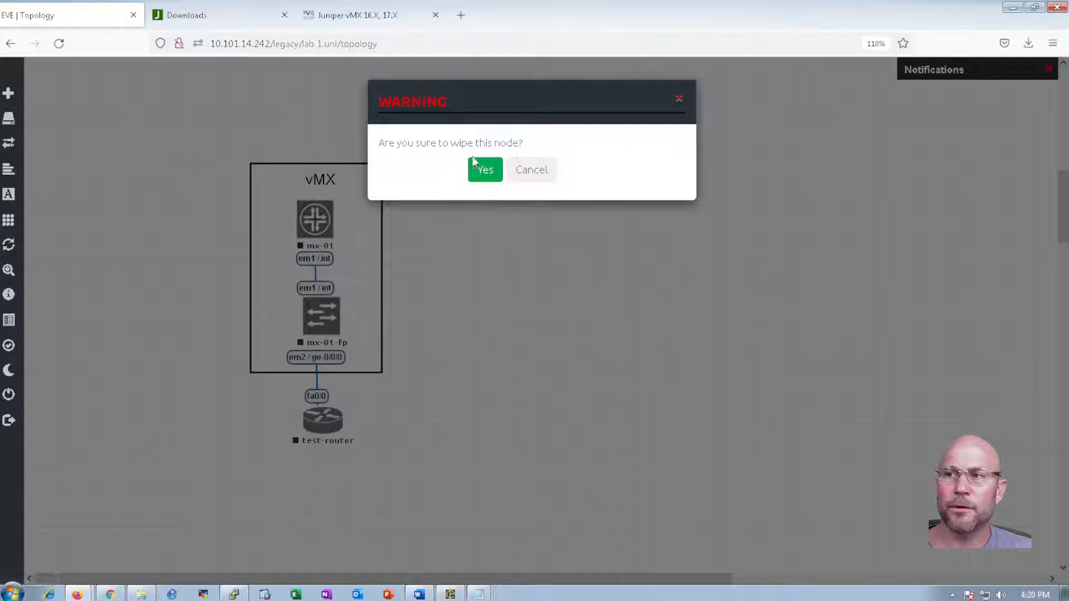
left_click(530, 170)
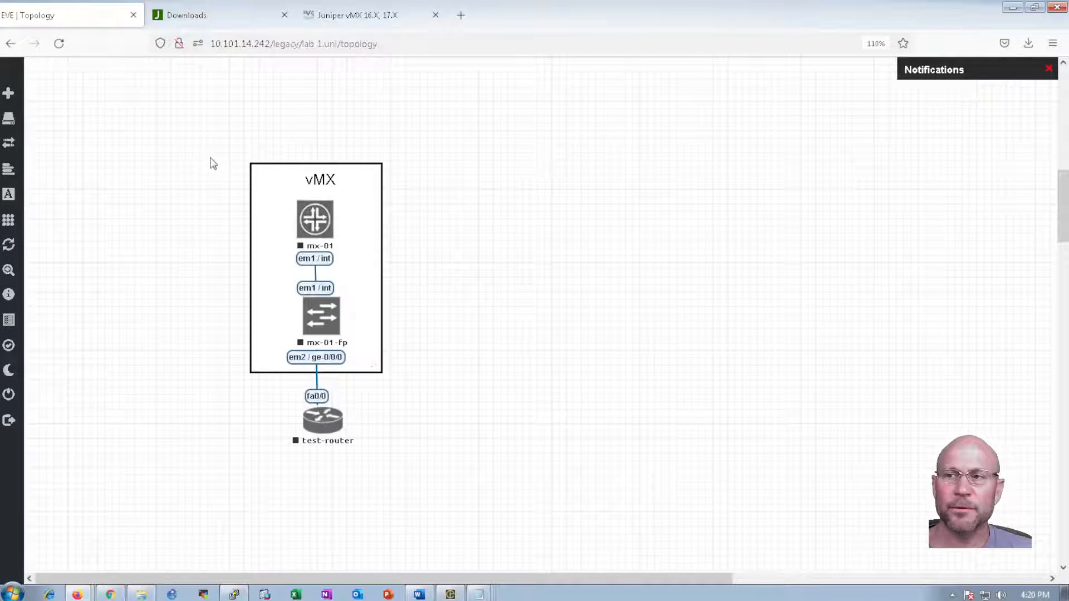
Start mx-01 and mx-01-fp together with Start Selected and open mx-01's console
left_click_drag(212, 163, 401, 357)
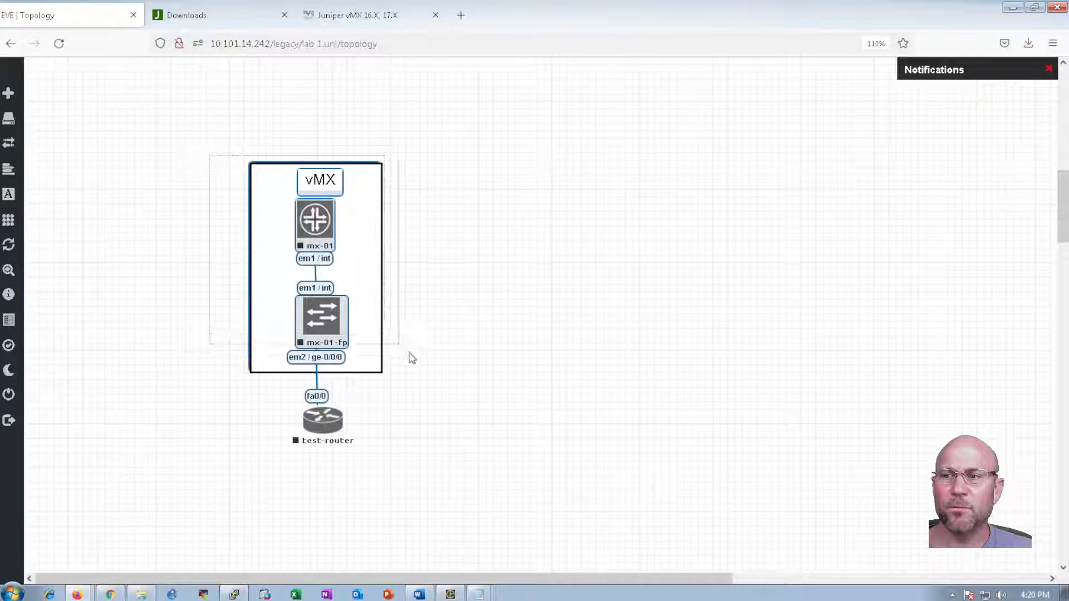
right_click(308, 226)
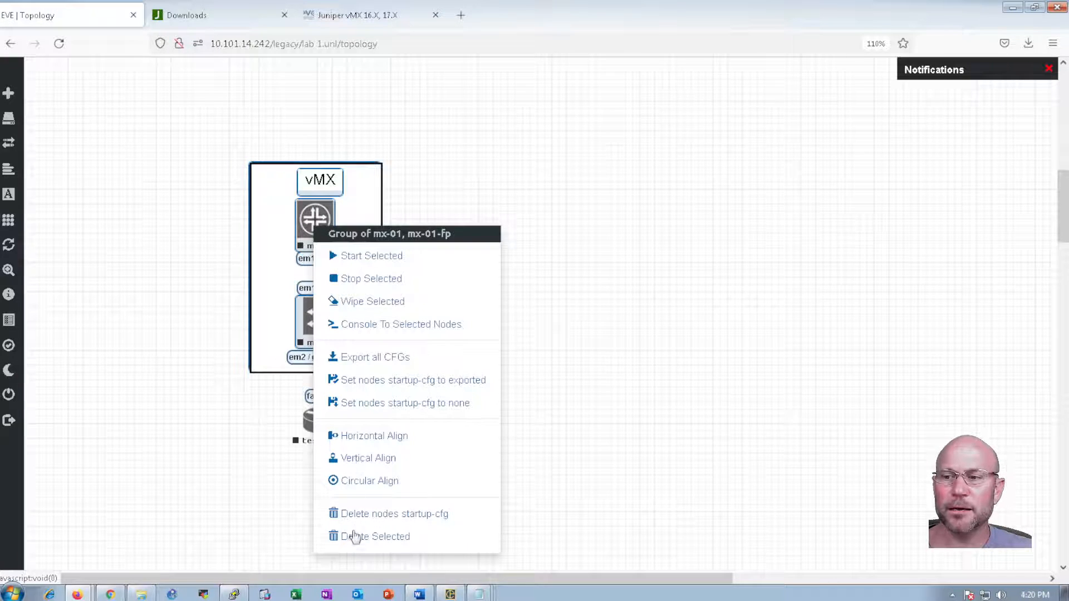
left_click(377, 261)
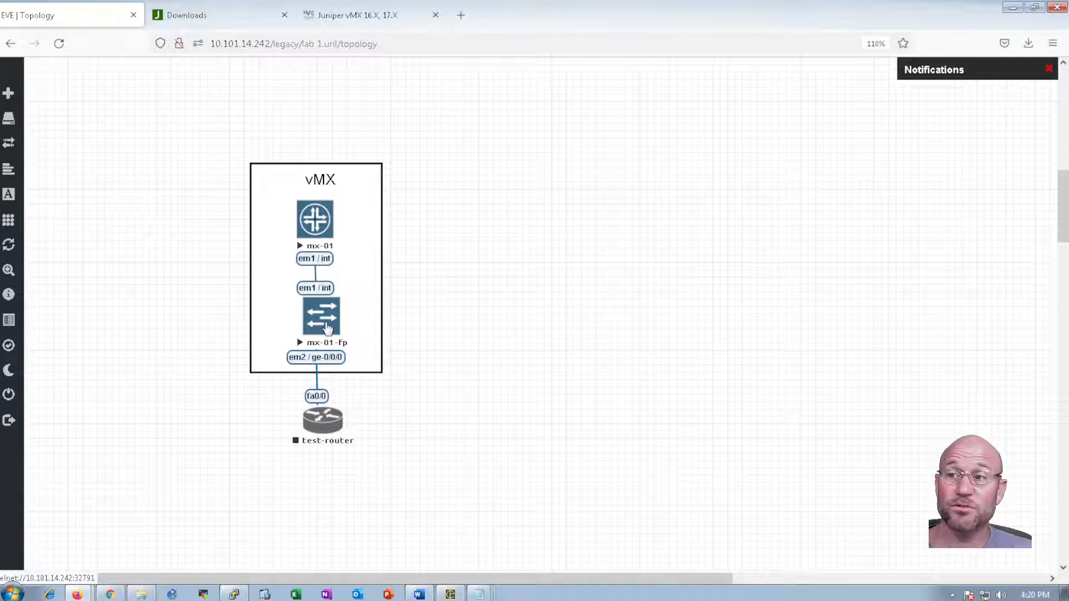
left_click(326, 224)
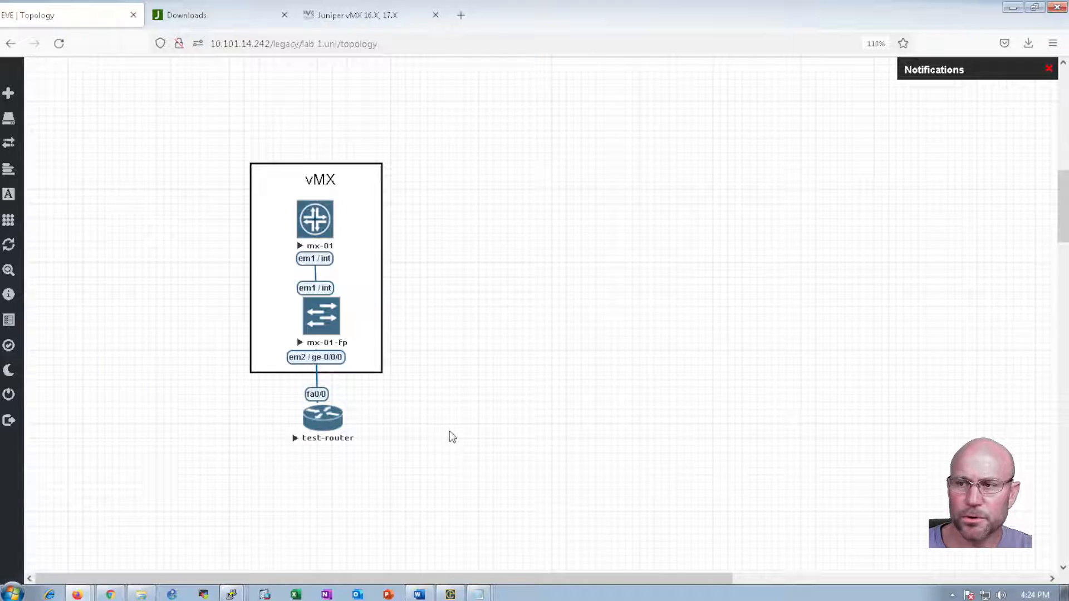
Review mx-01's ge interfaces and test-router's 89% successful pings to 1.1.1.1, then return to EVE-NG
key("alt+Tab")
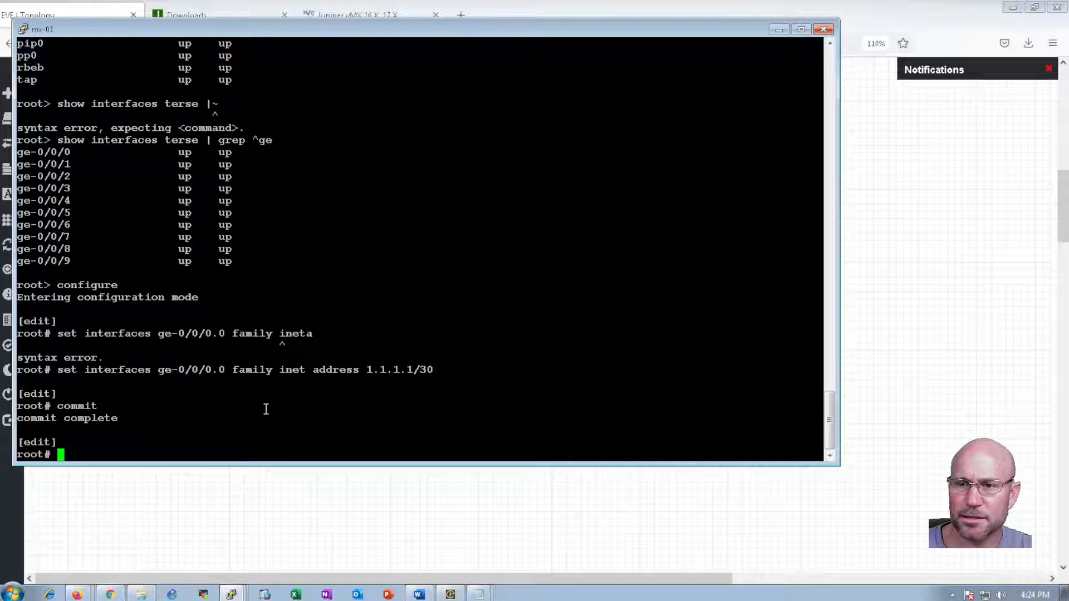
key("alt+Tab")
key("alt+Tab")
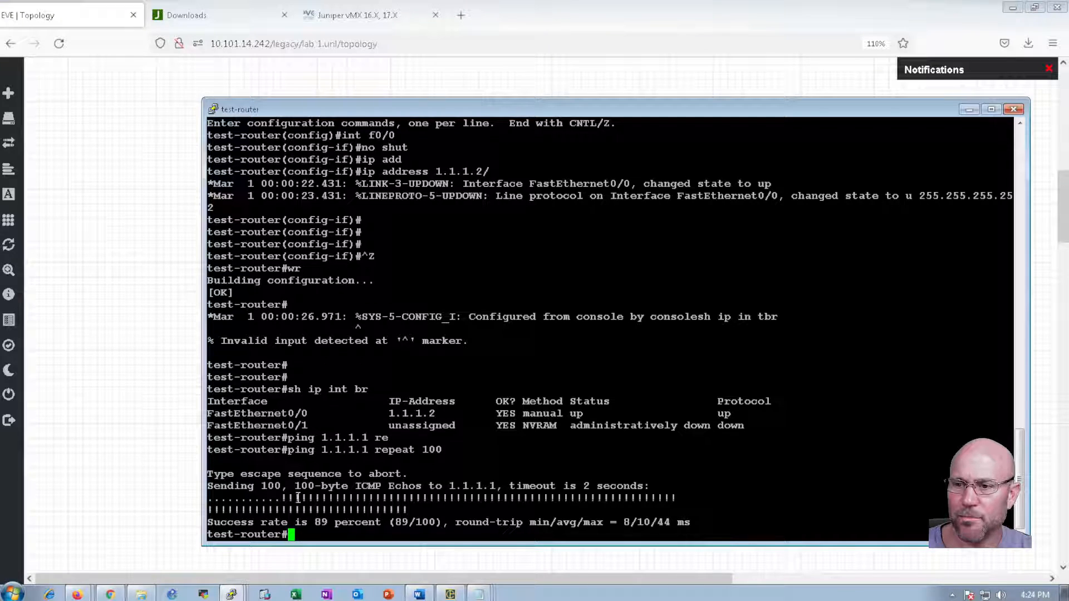
left_click_drag(275, 497, 440, 511)
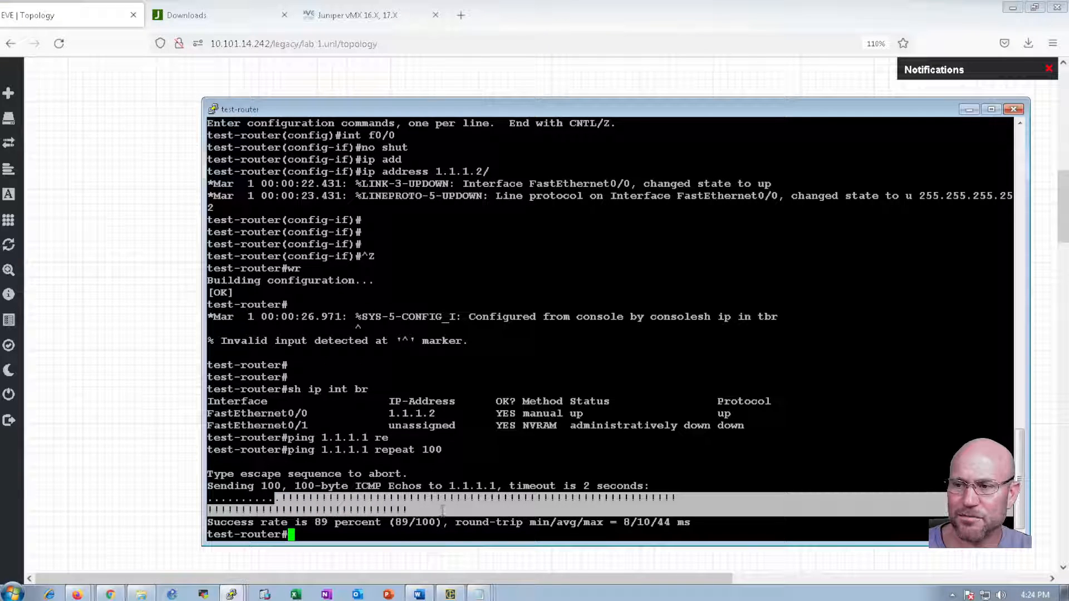
left_click(441, 510)
left_click(147, 457)
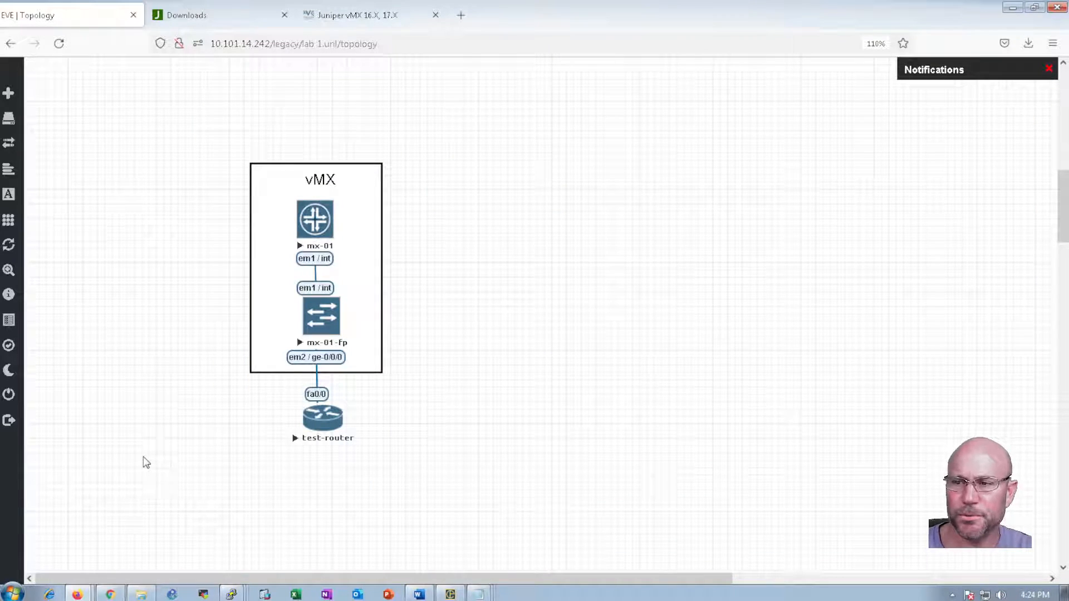
mouse_move(15, 423)
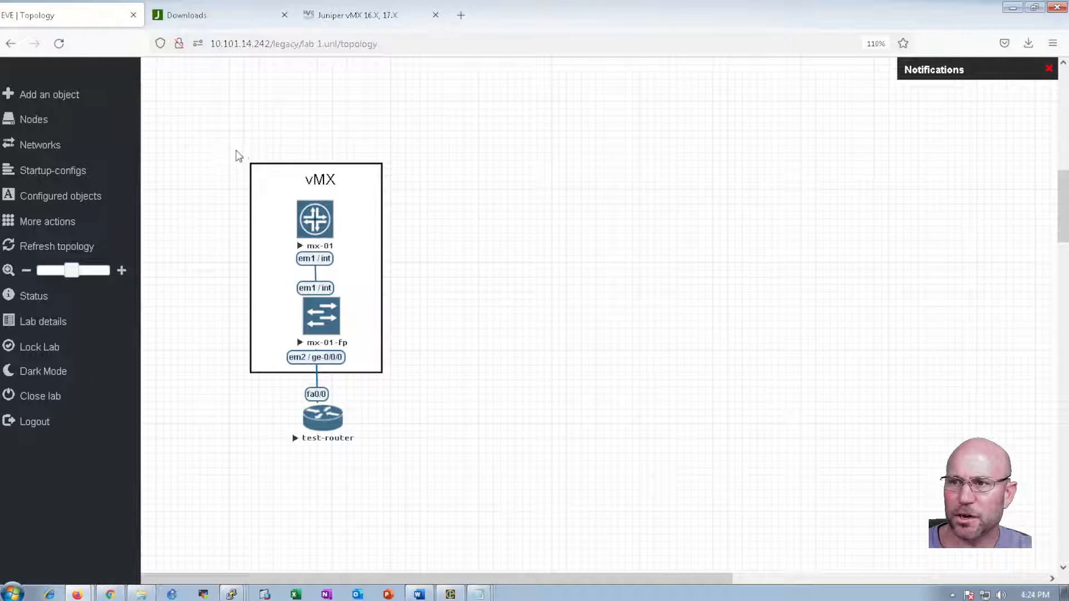
Select all the vMX lab nodes and stop them
left_click_drag(210, 121, 412, 488)
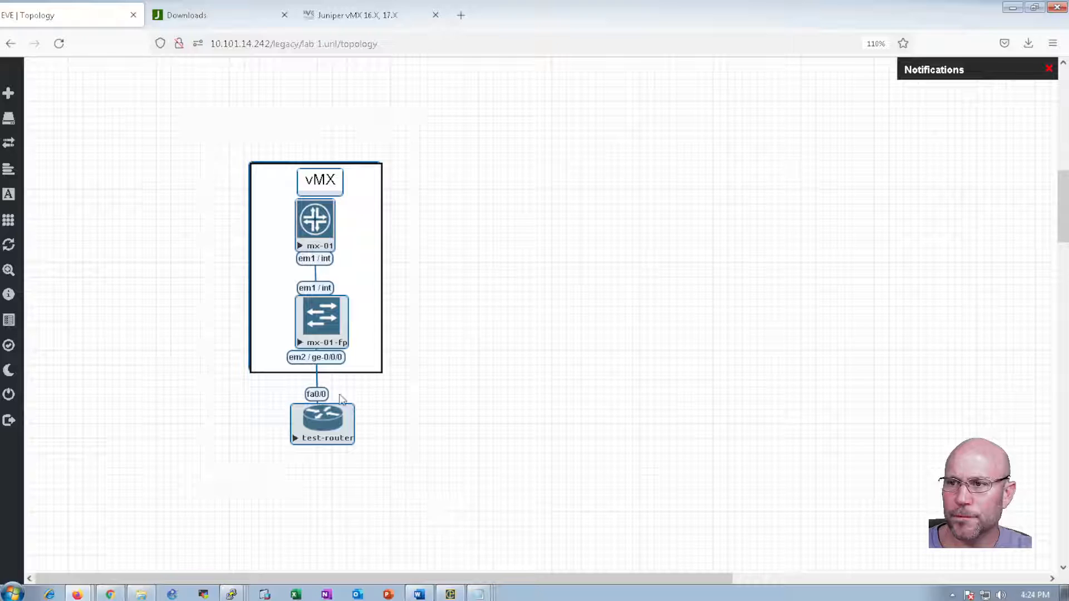
right_click(324, 317)
left_click(371, 307)
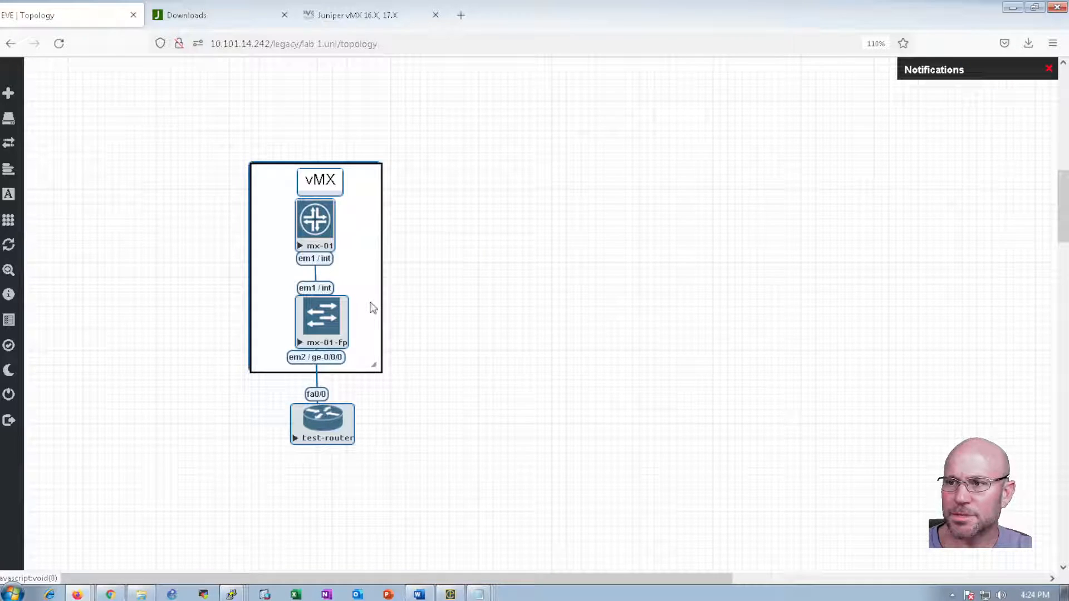
left_click(182, 353)
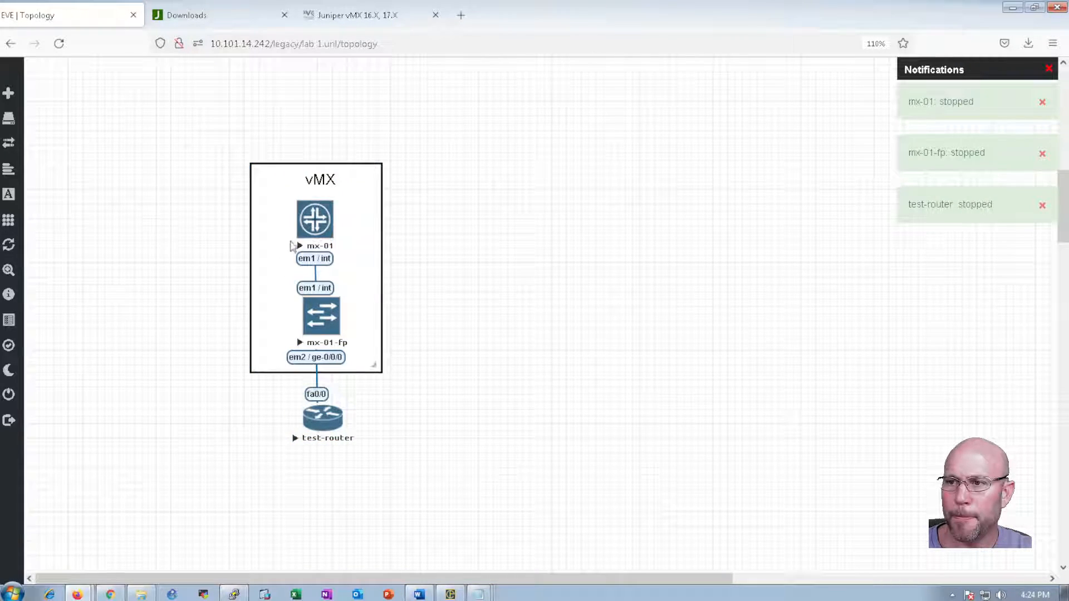
Inspect the mx-01 and mx-01-fp node settings, closing each without changes
right_click(315, 225)
left_click(358, 386)
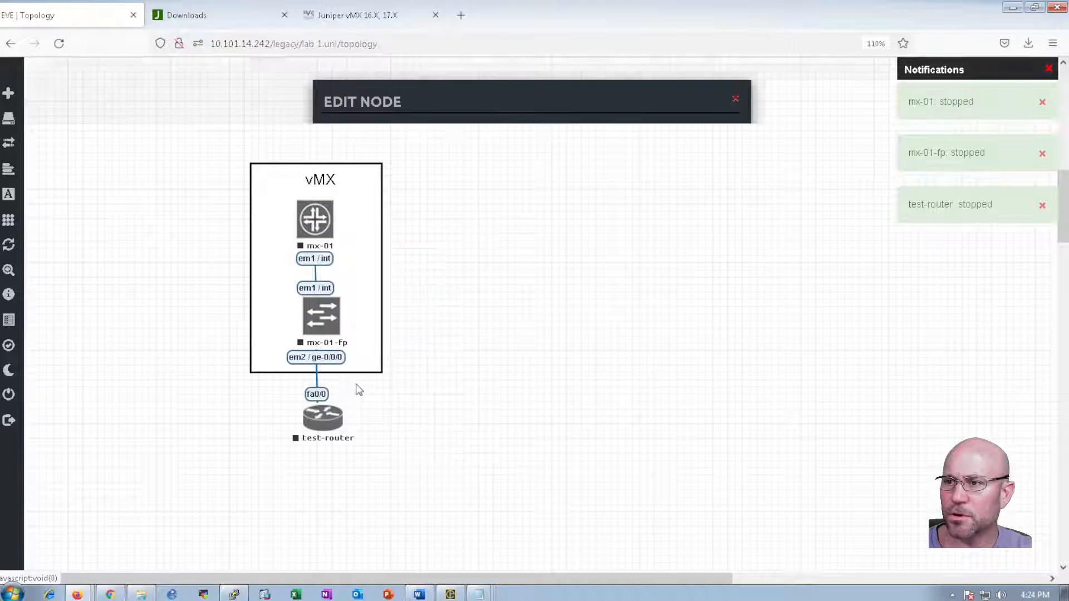
left_click(877, 286)
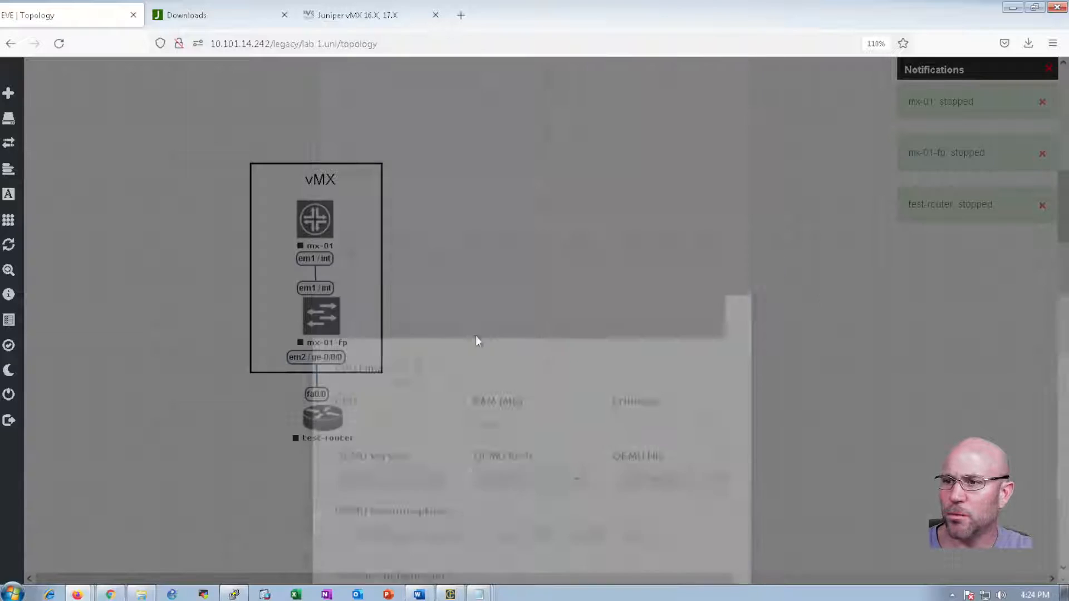
right_click(324, 319)
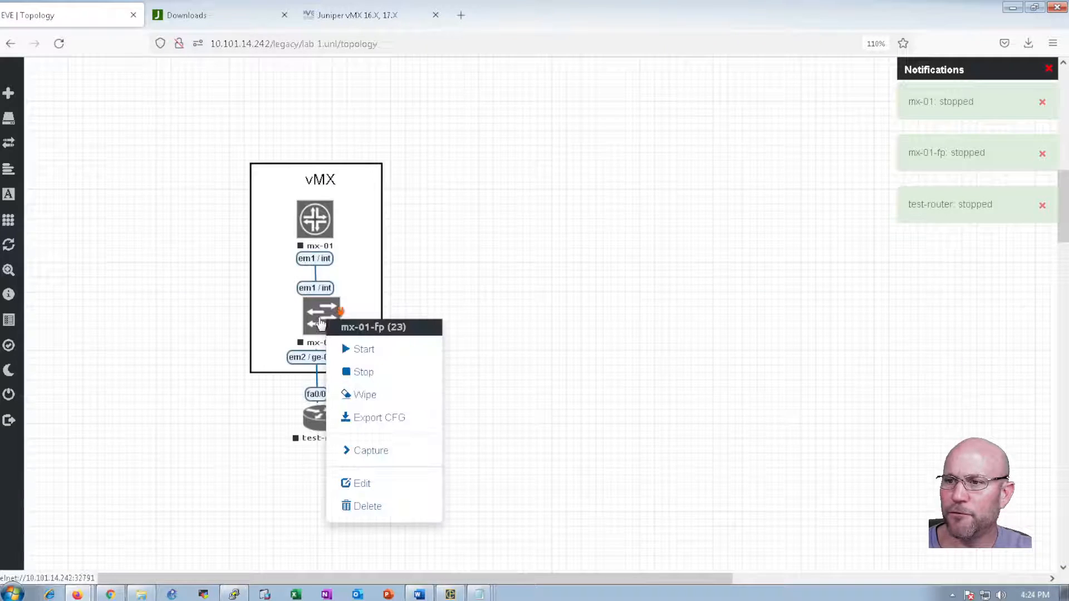
left_click(362, 483)
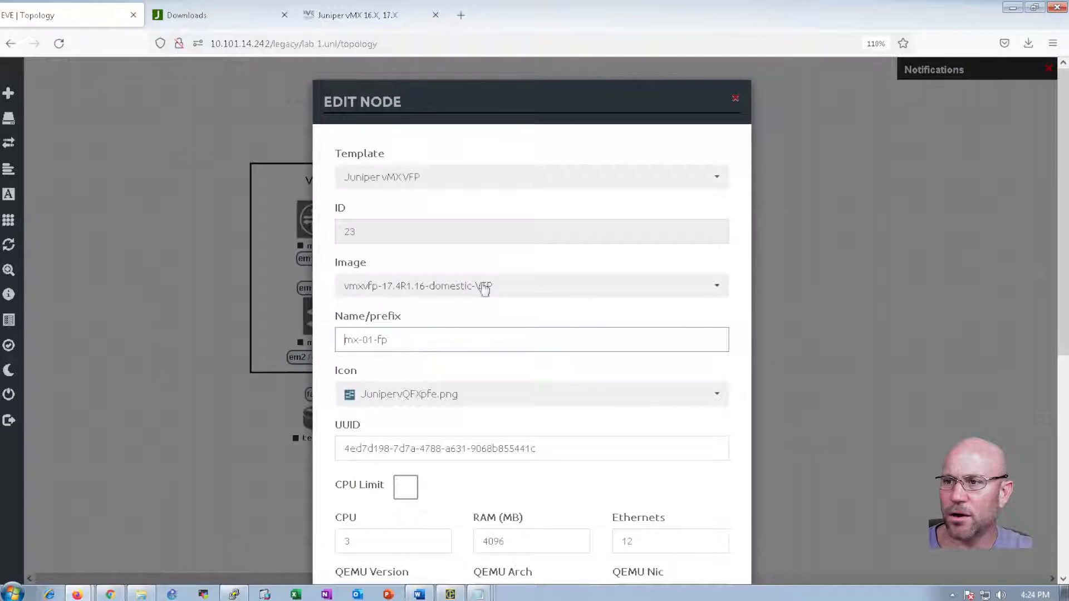
left_click(808, 295)
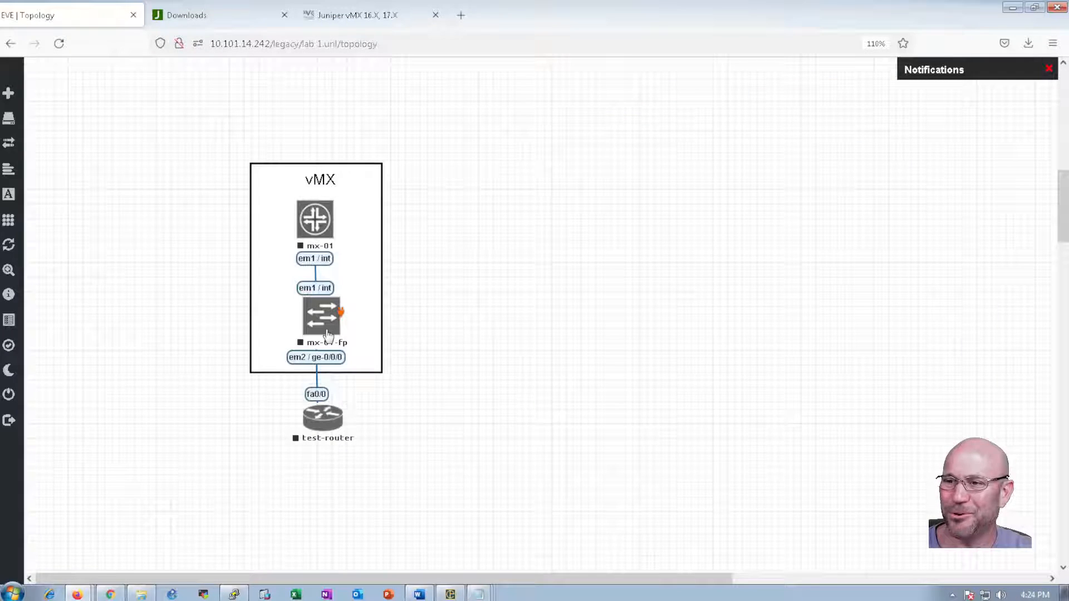
right_click(327, 334)
left_click(365, 494)
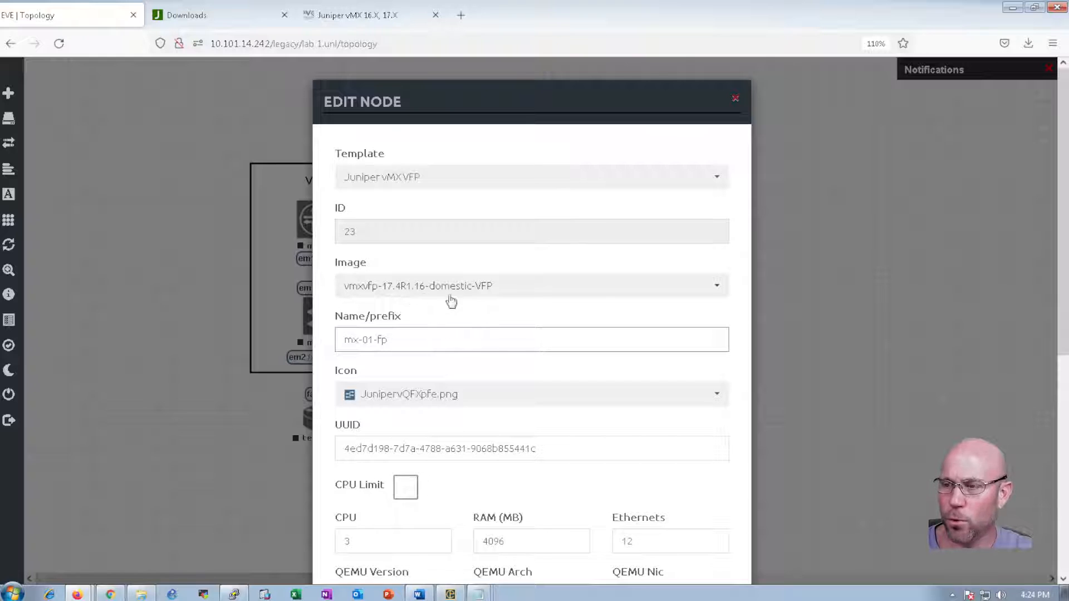
left_click(896, 295)
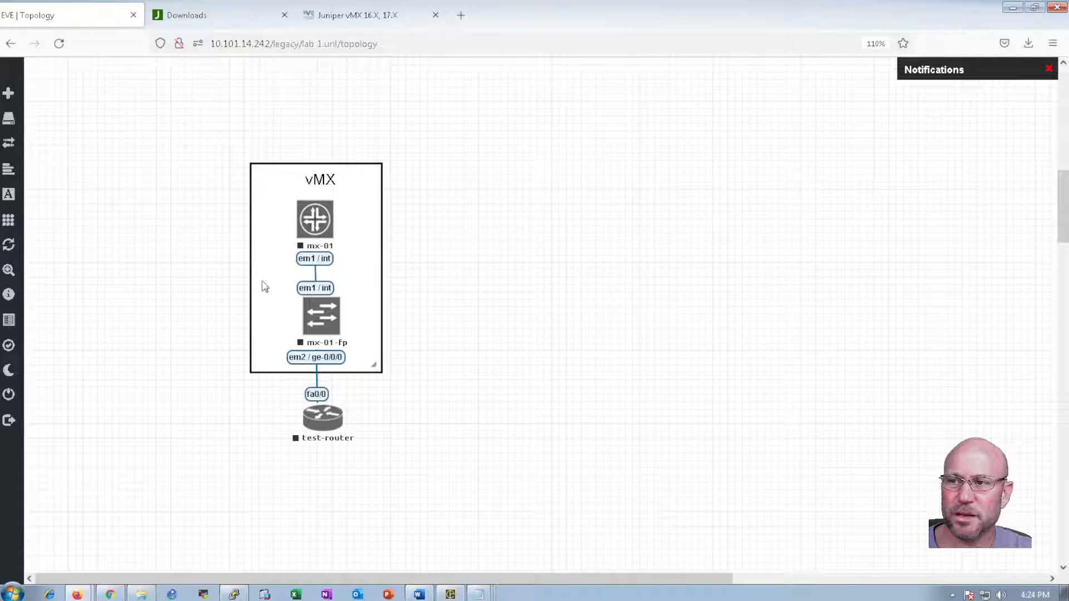
Set mx-01-fp's image to vmxvfp-18.2R1.9-domestic-VFP and save the node
right_click(329, 334)
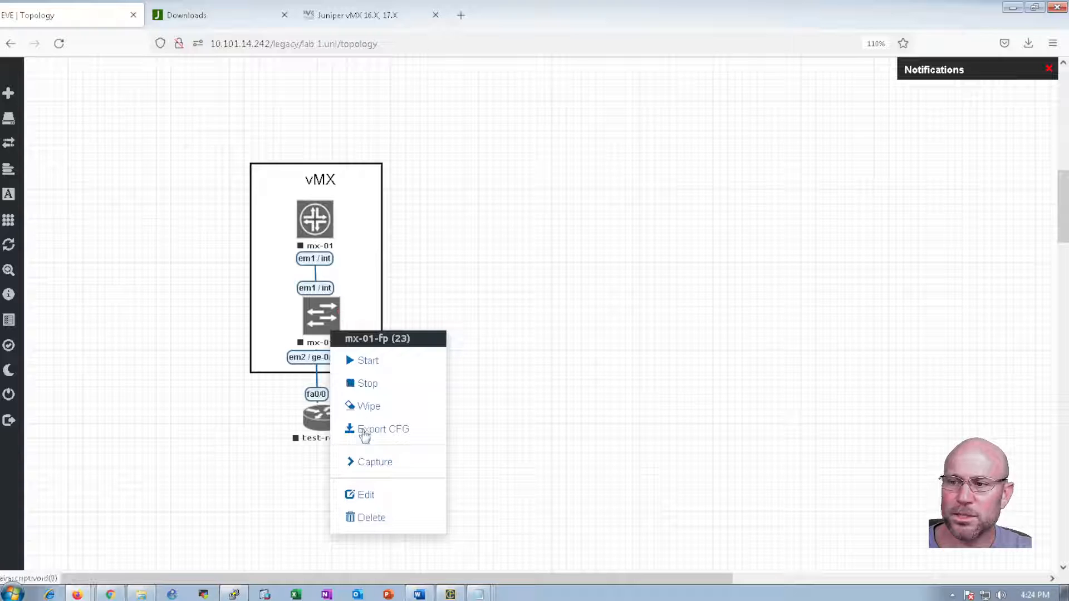
left_click(367, 496)
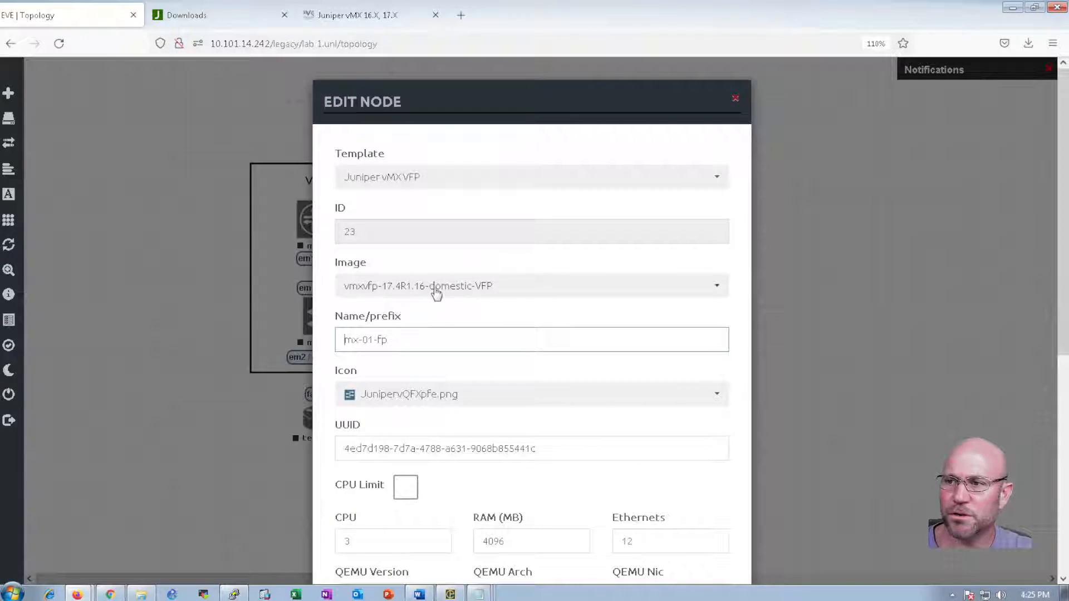
left_click(464, 286)
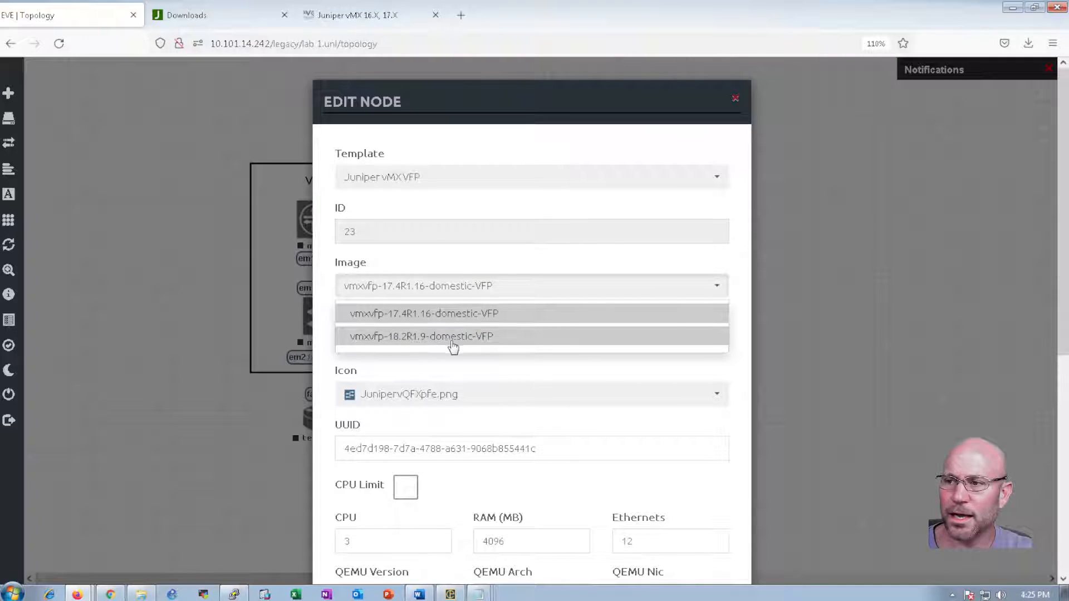
left_click(486, 337)
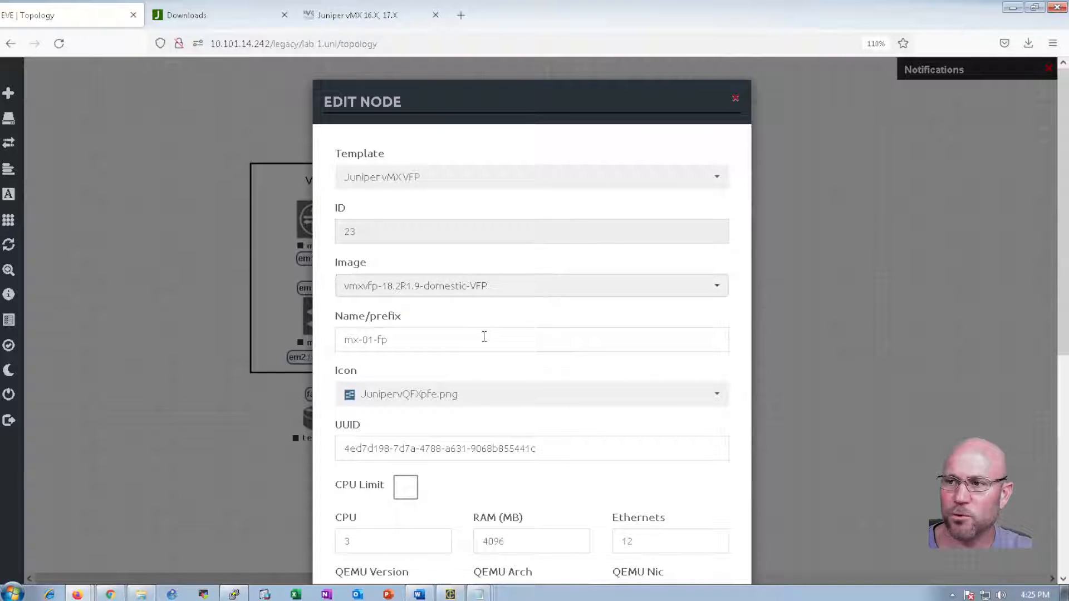
scroll(502, 364, "down", 7)
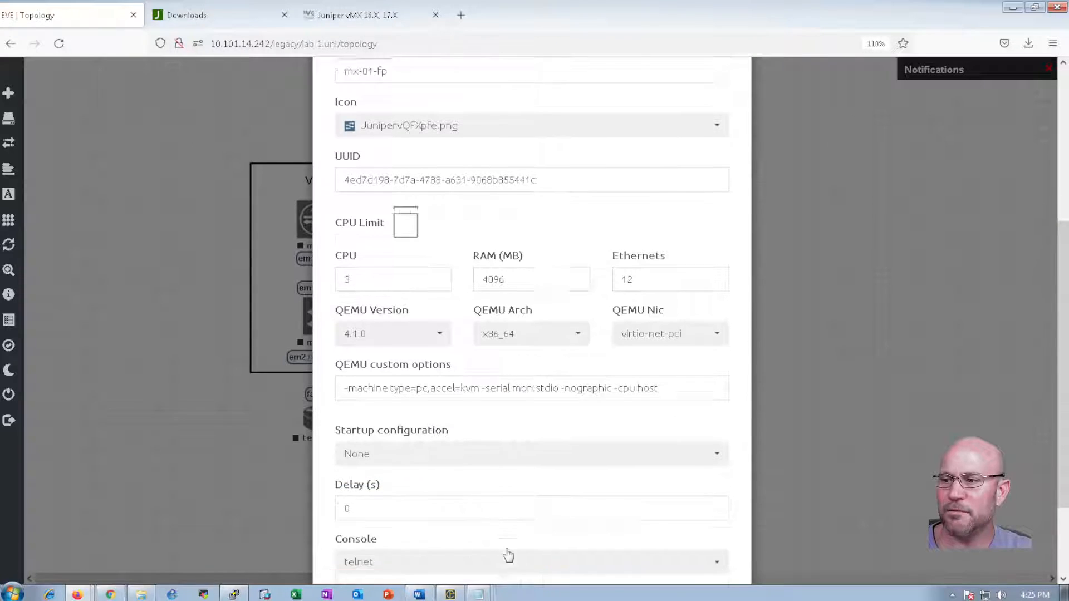
left_click(459, 539)
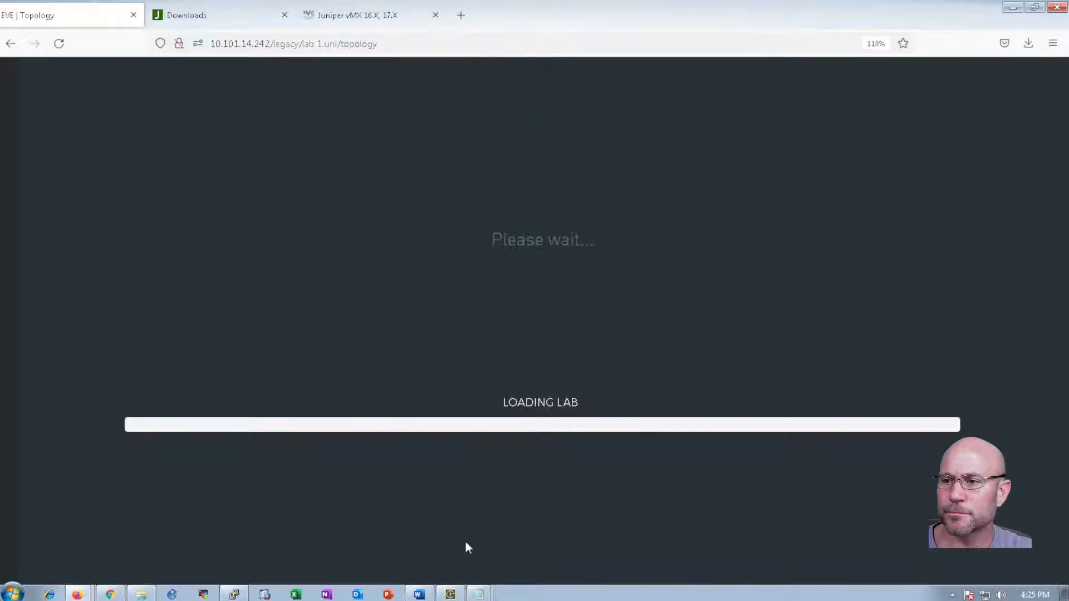
scroll(354, 384, "down", 7)
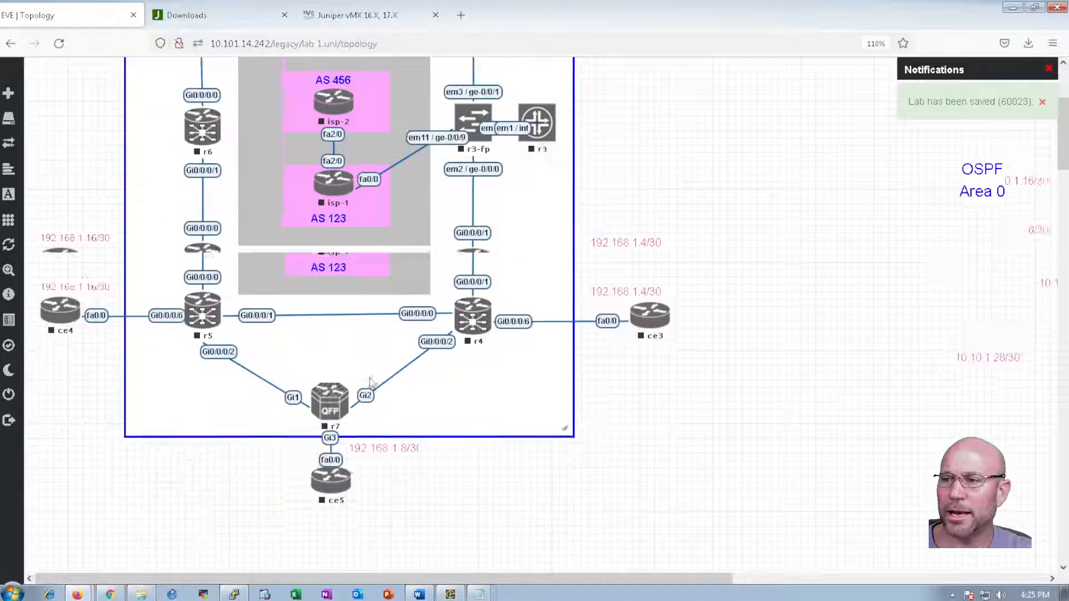
scroll(354, 384, "down", 5)
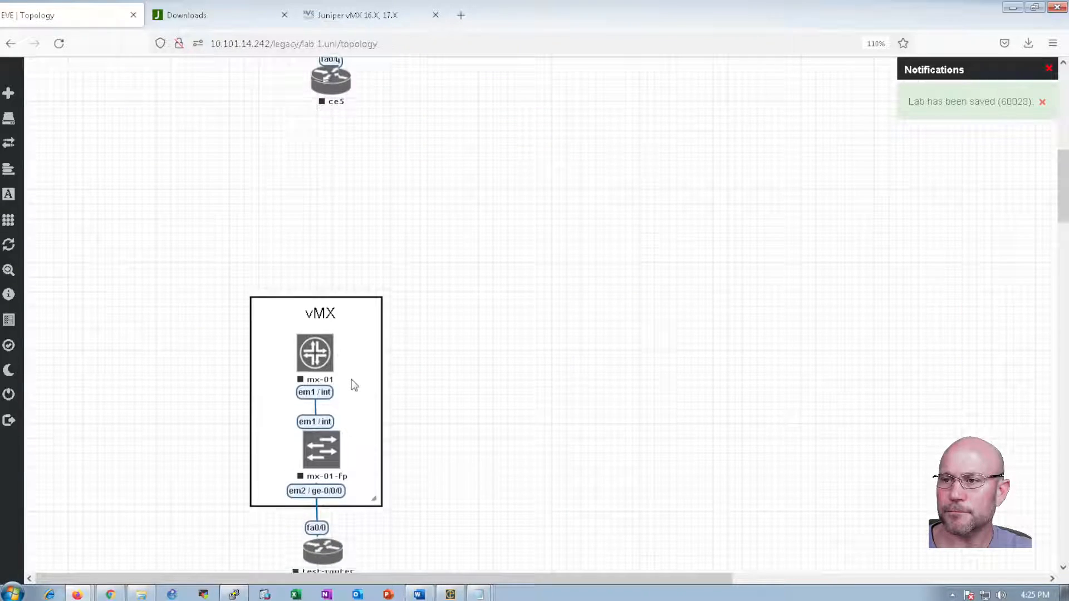
Verify mx-01-fp now uses the new image, then select mx-01 and mx-01-fp together
right_click(326, 367)
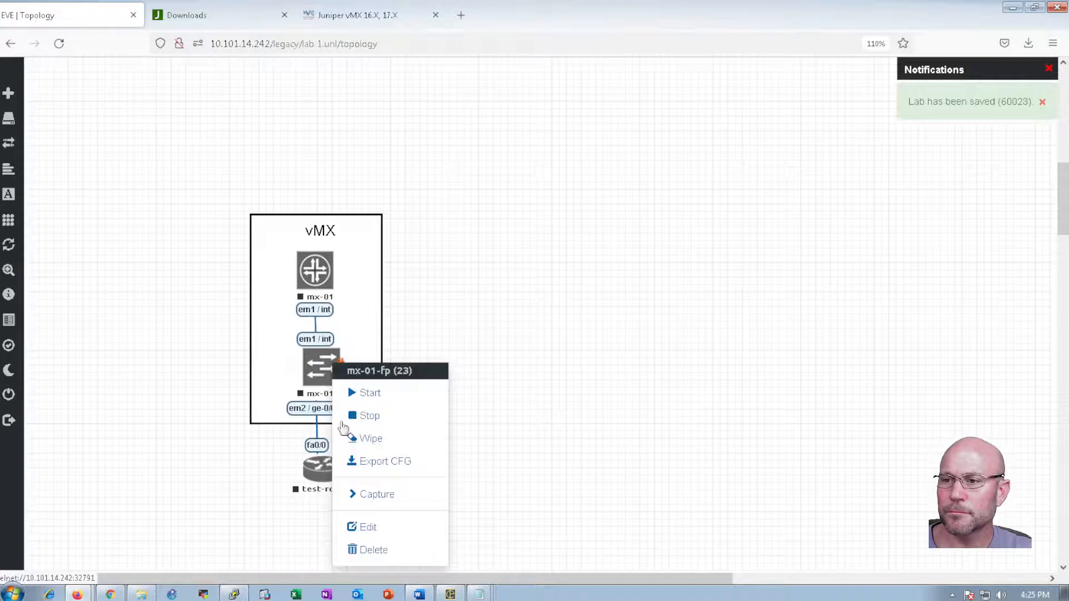
left_click(363, 528)
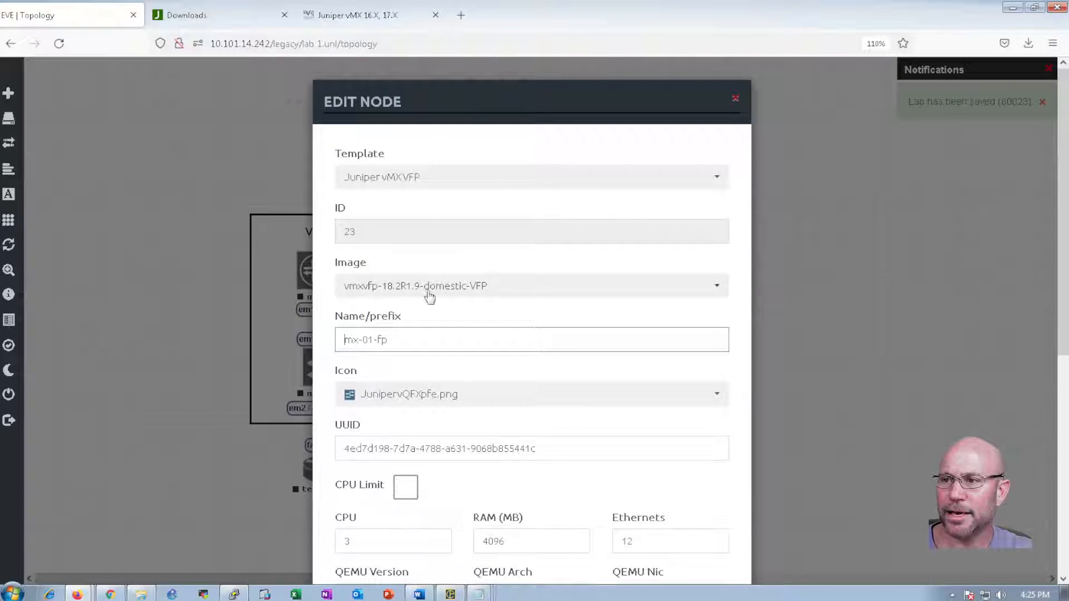
left_click(735, 102)
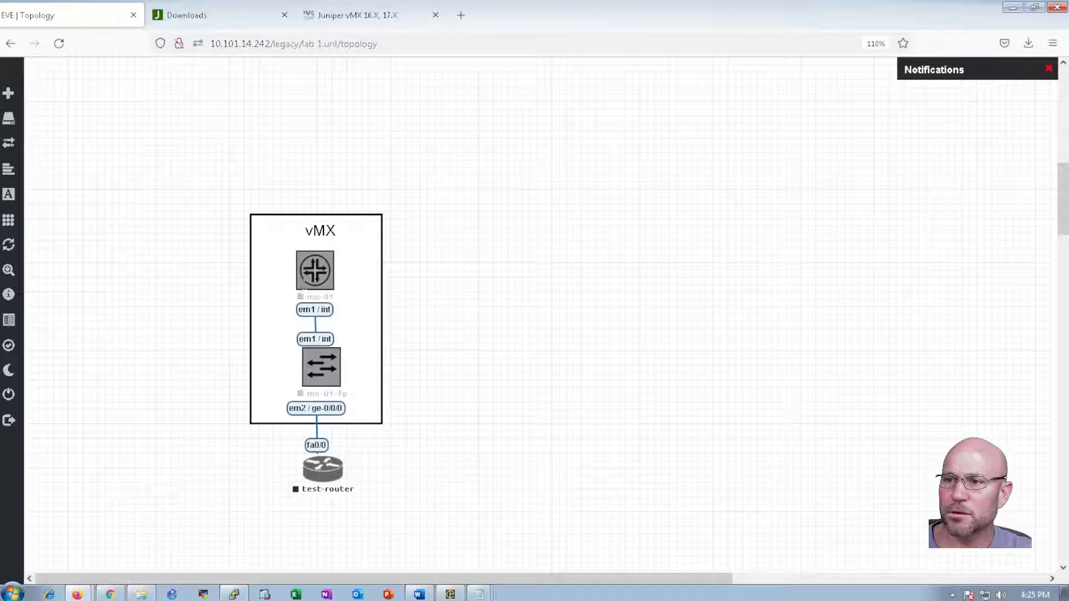
left_click_drag(224, 202, 410, 411)
Wipe mx-01-fp's saved state, confirming the wipe
right_click(328, 379)
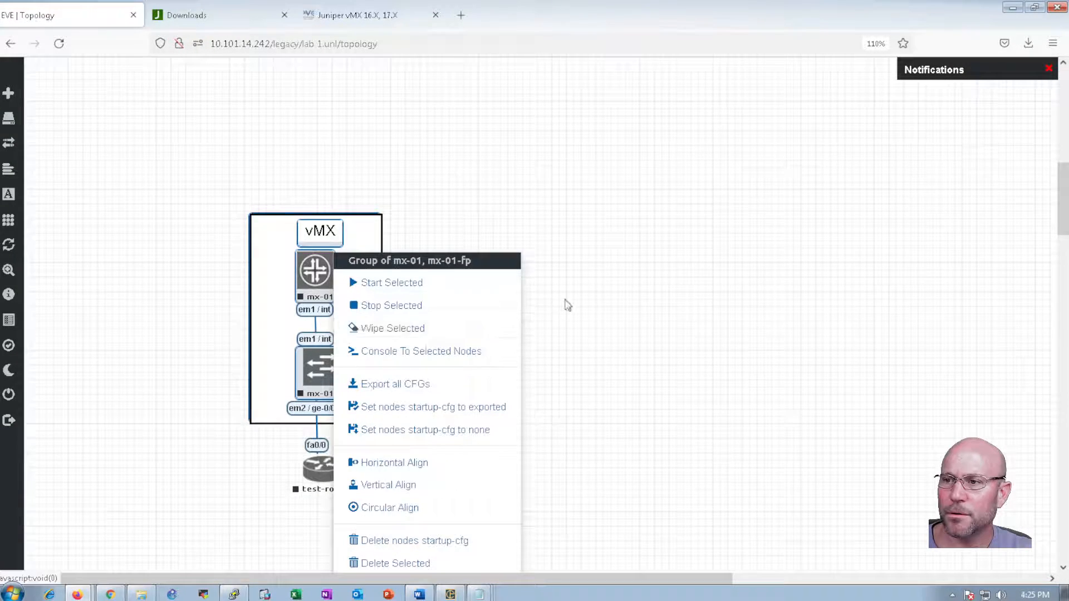
left_click(492, 333)
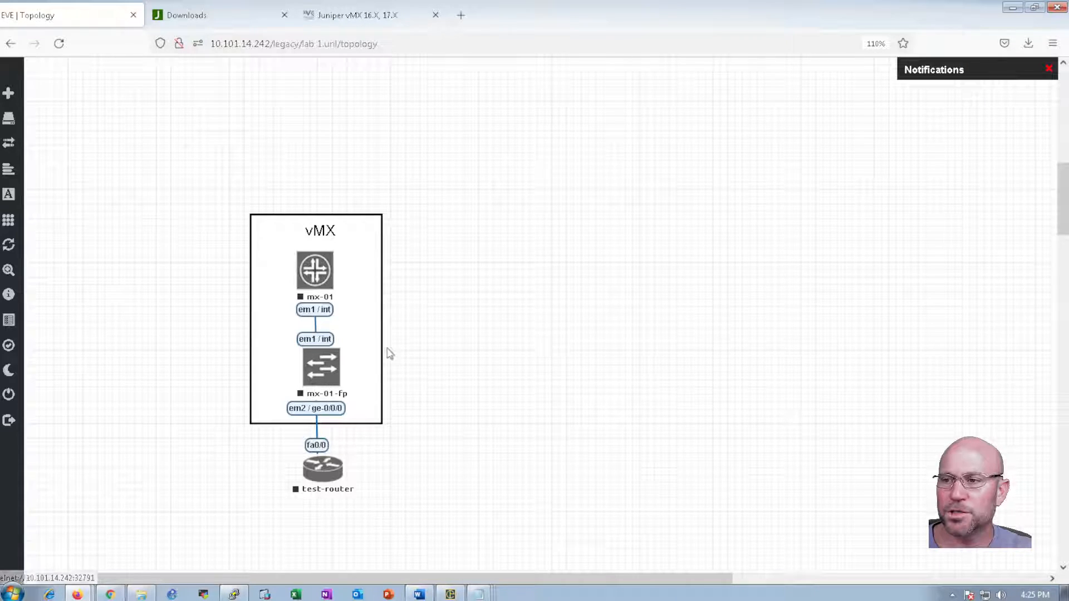
right_click(320, 276)
left_click(472, 271)
right_click(315, 368)
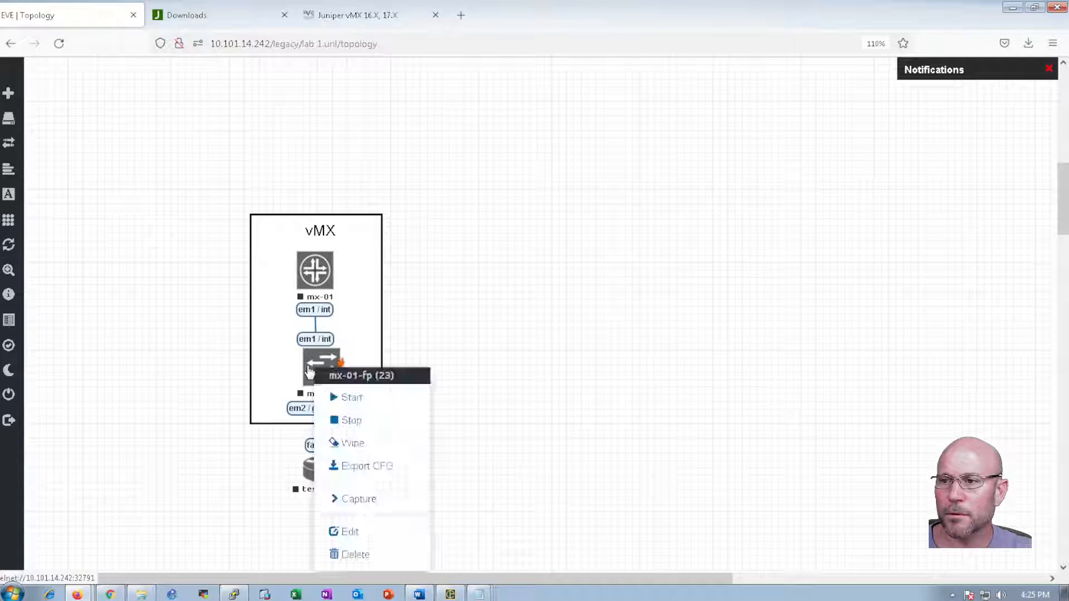
left_click(359, 446)
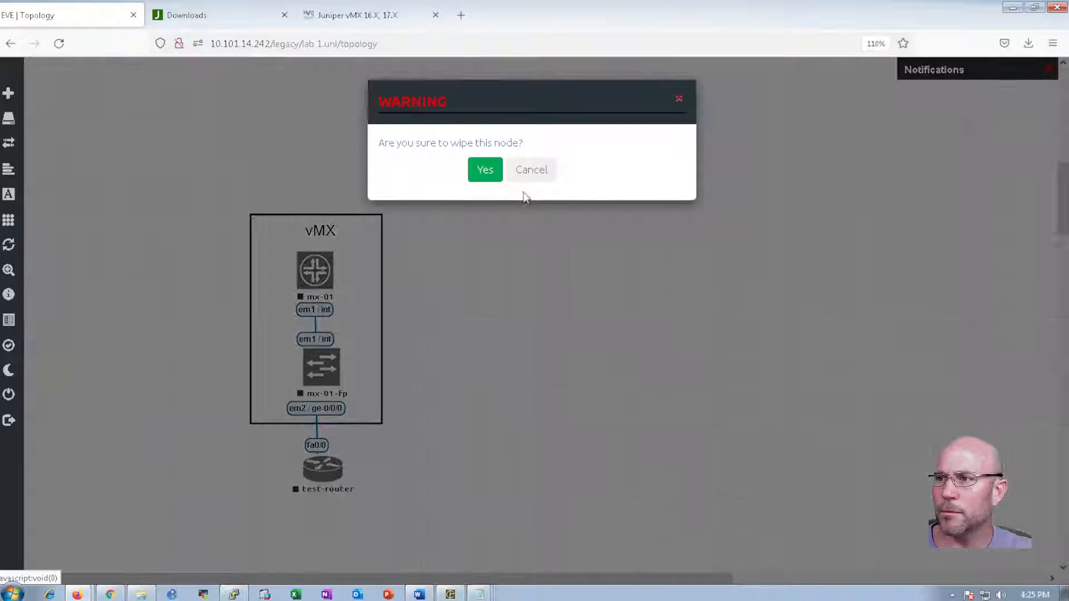
left_click(492, 170)
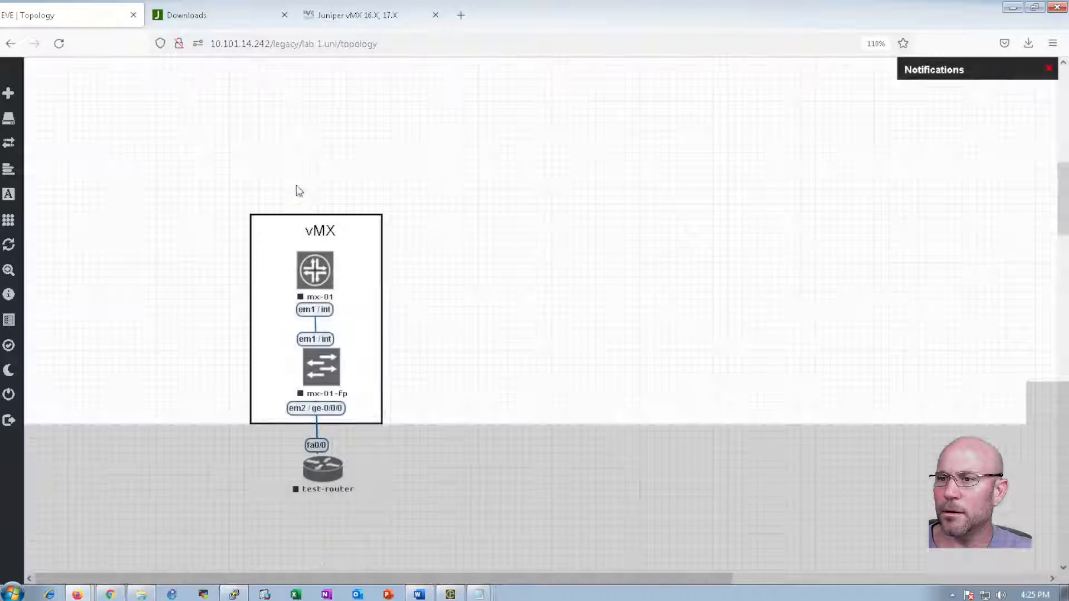
Start mx-01 and mx-01-fp together and briefly open the mx-01 console
left_click_drag(226, 190, 390, 392)
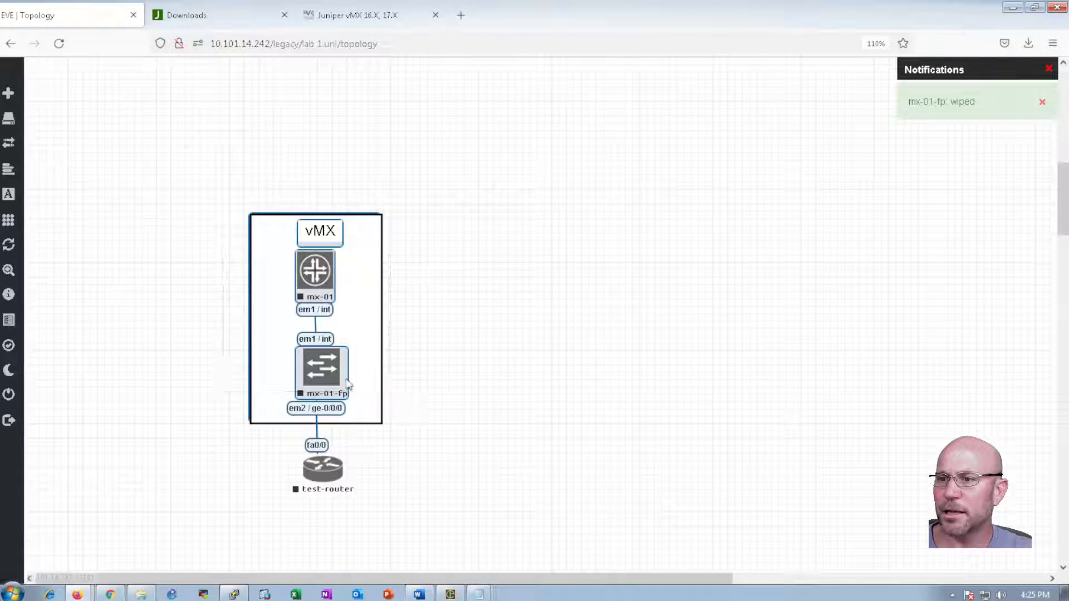
right_click(334, 381)
left_click(388, 282)
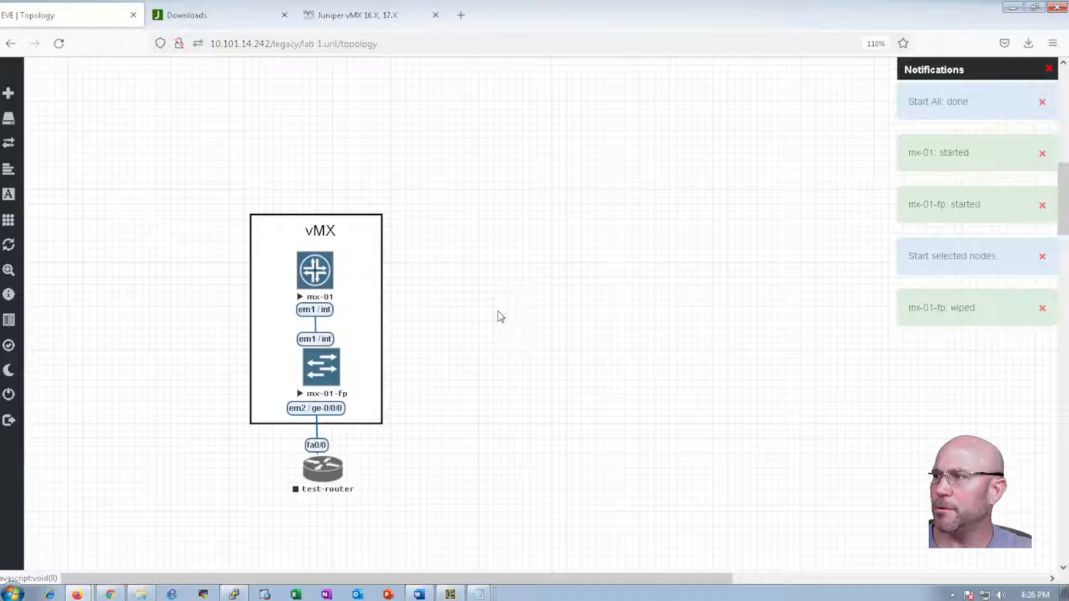
left_click(312, 278)
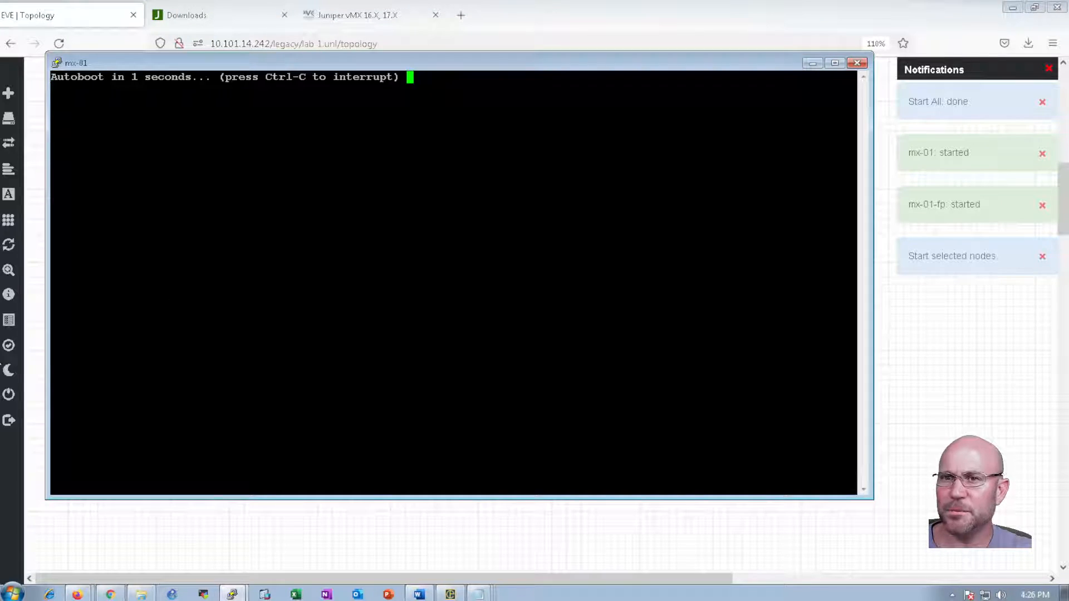
key("alt+Tab")
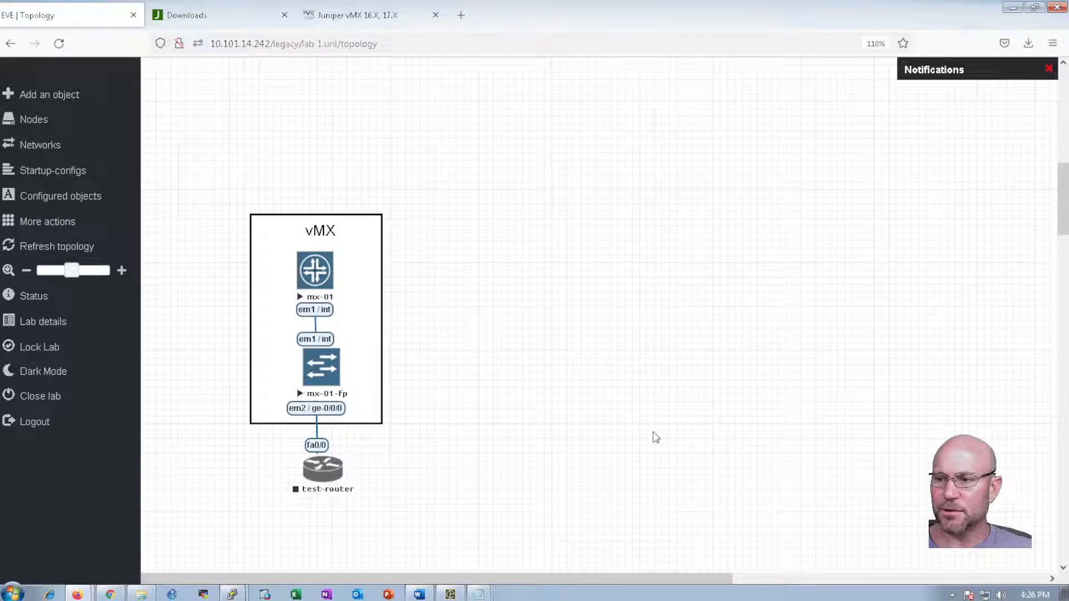
Start the test-router node and open its console
right_click(321, 474)
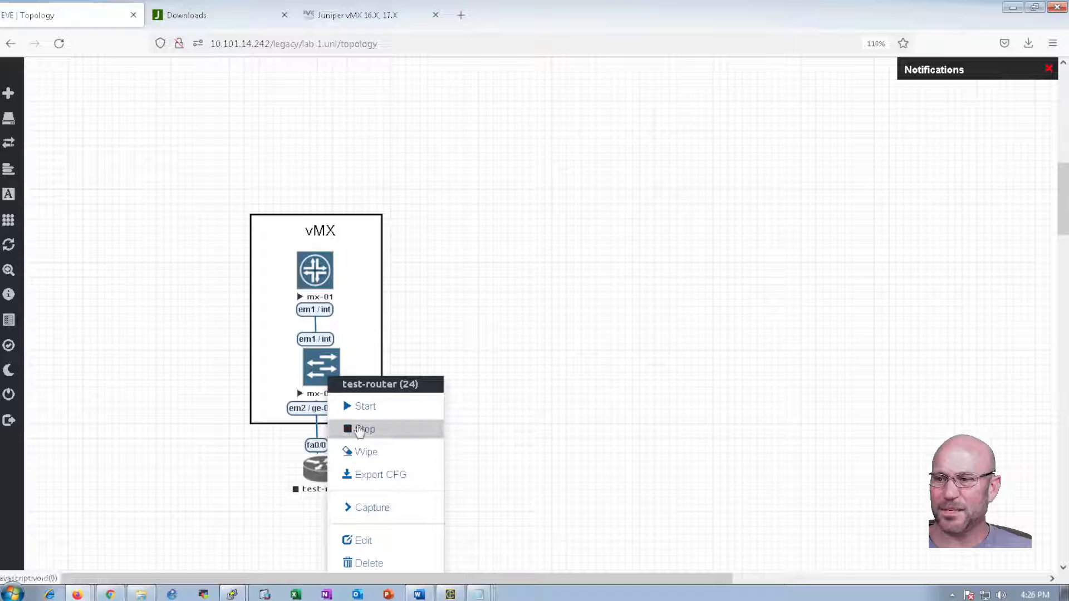
left_click(359, 406)
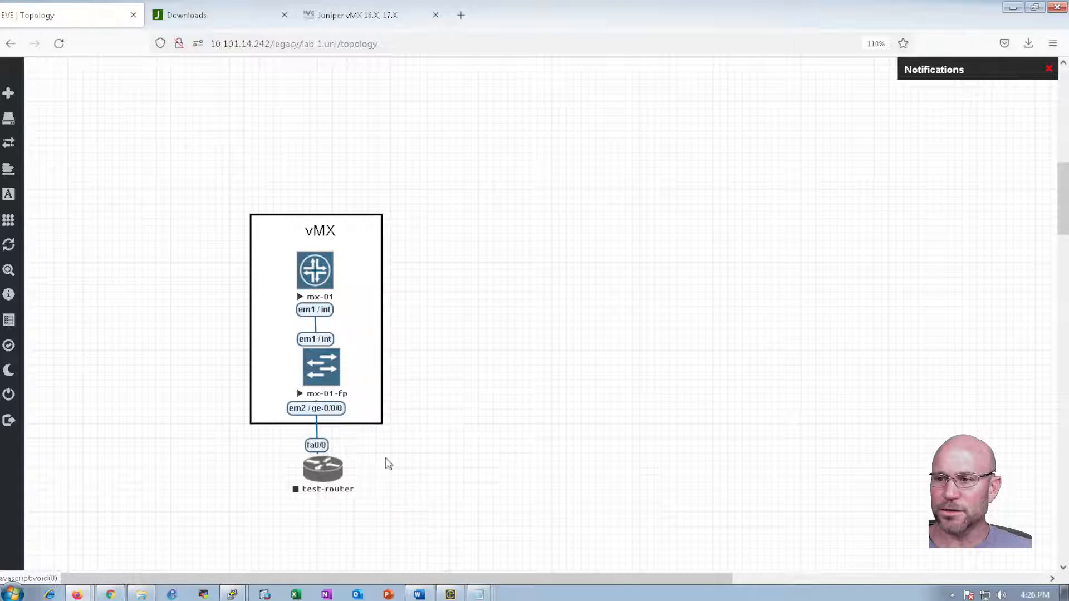
left_click(326, 476)
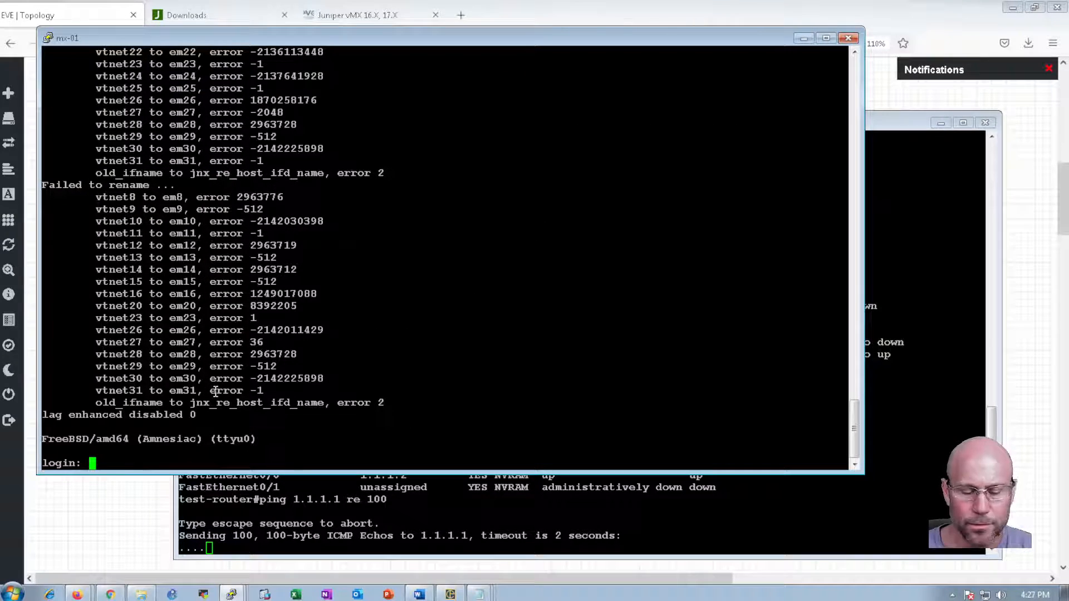
Log in to mx-01 as root, enter the CLI, and run 'show interfaces terse | grep ^ge'
type("root")
key("Return")
type("cli")
key("Return")
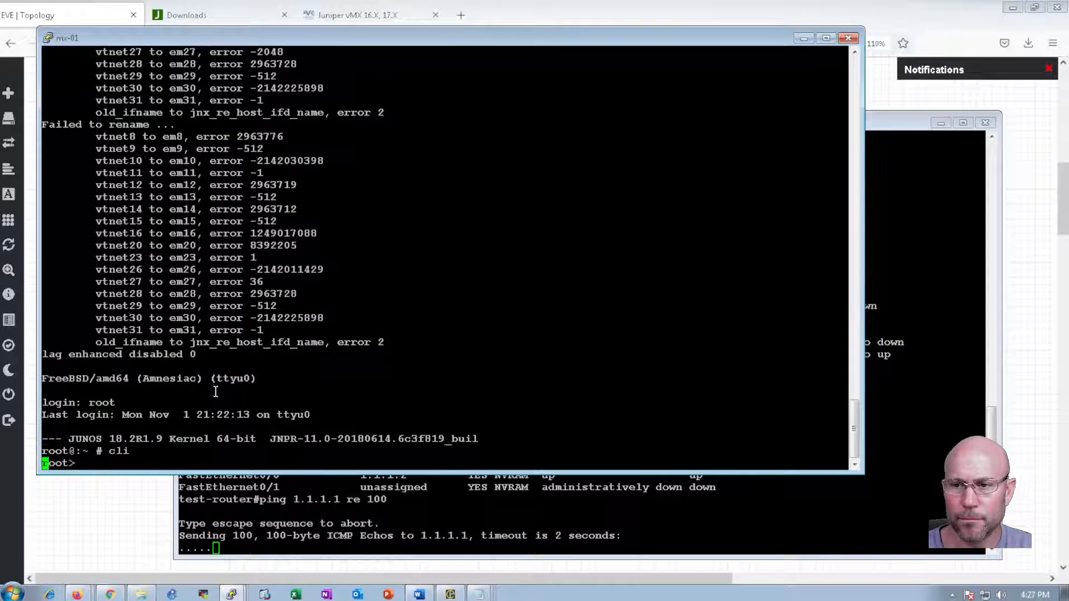
key("Return")
key("Return")
type("show ip int")
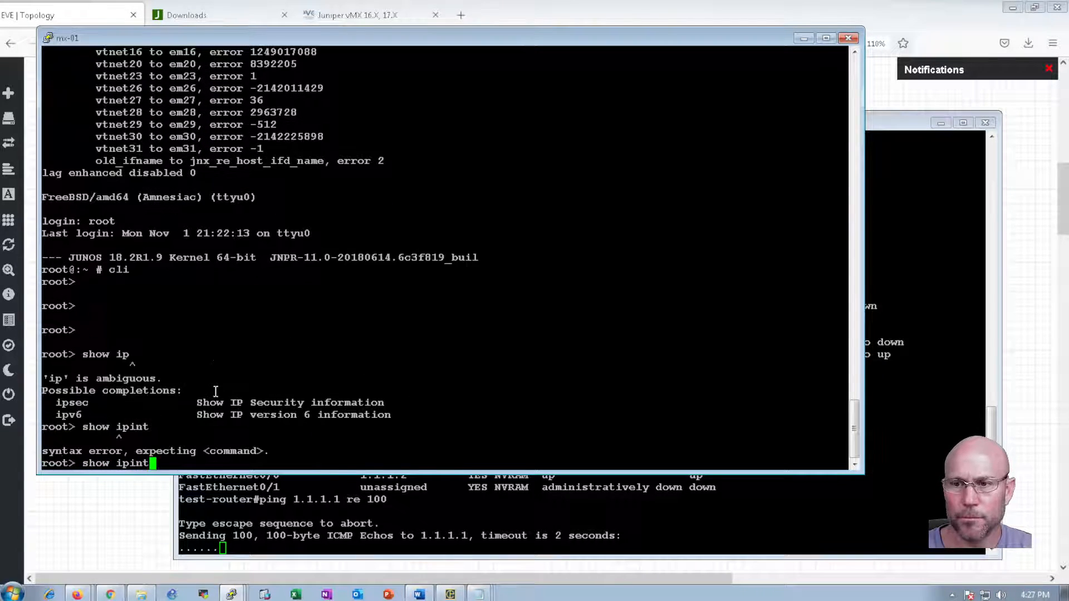
key("BackSpace")
key("BackSpace")
key("BackSpace")
key("BackSpace")
key("BackSpace")
key("BackSpace")
key("BackSpace")
key("BackSpace")
key("BackSpace")
key("BackSpace")
type("show interfaces terse q")
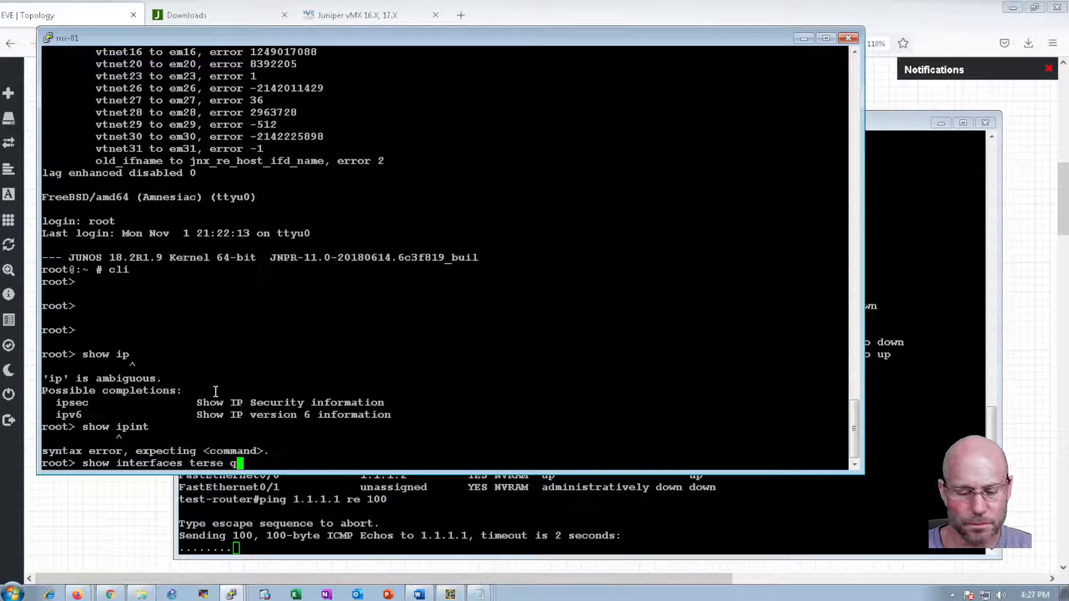
key("BackSpace")
type("| grep ")
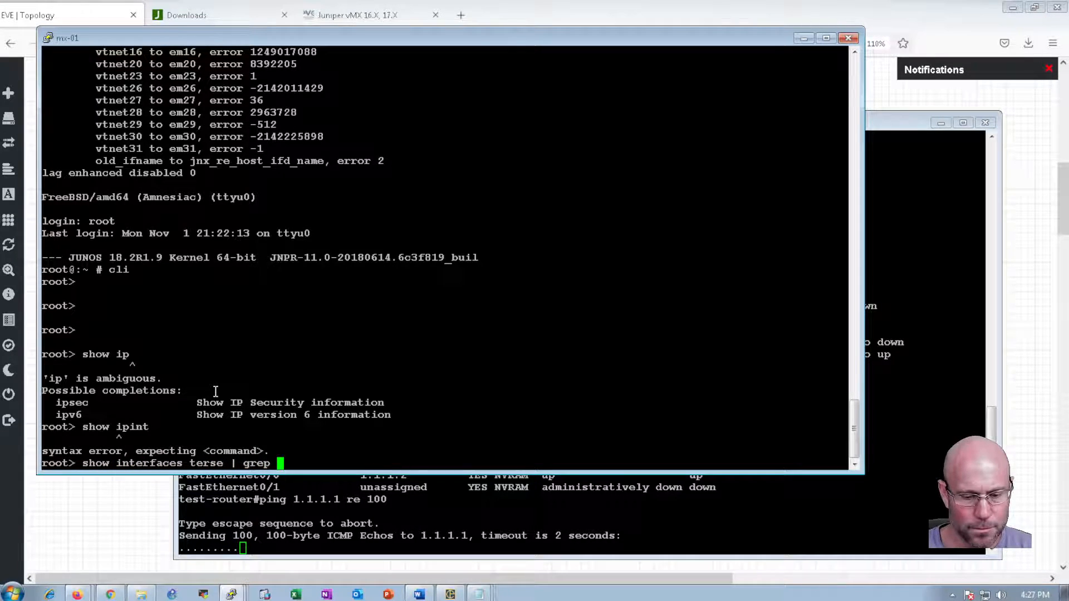
type("^ge")
key("Return")
key("Return")
key("Return")
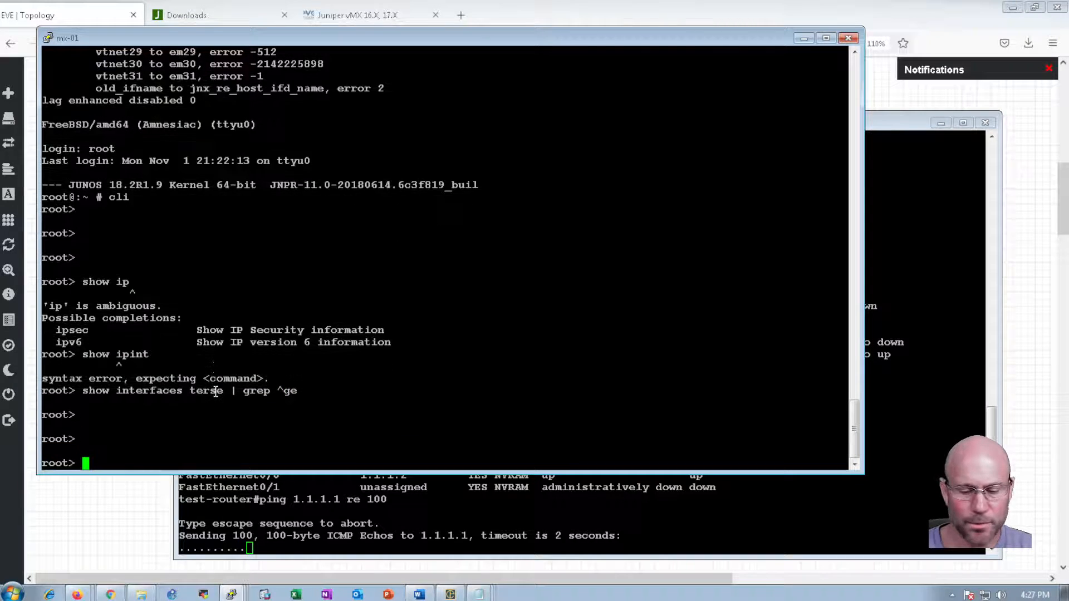
Check FPC status with 'show chassis fpc | grep "0"' to list slot 0 only
type("show chassis fpo")
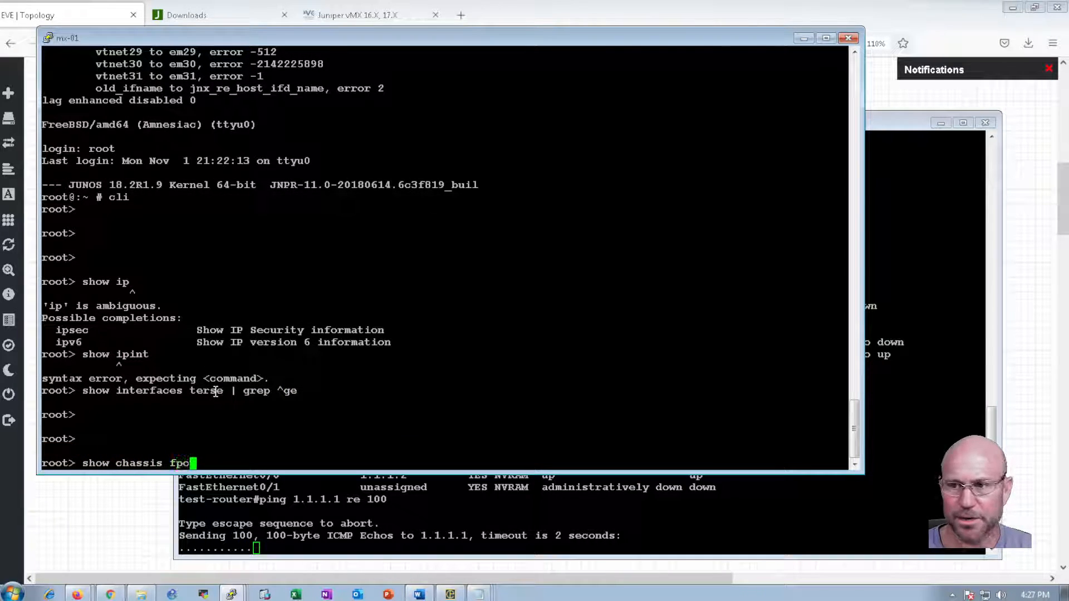
key("Return")
key("Up")
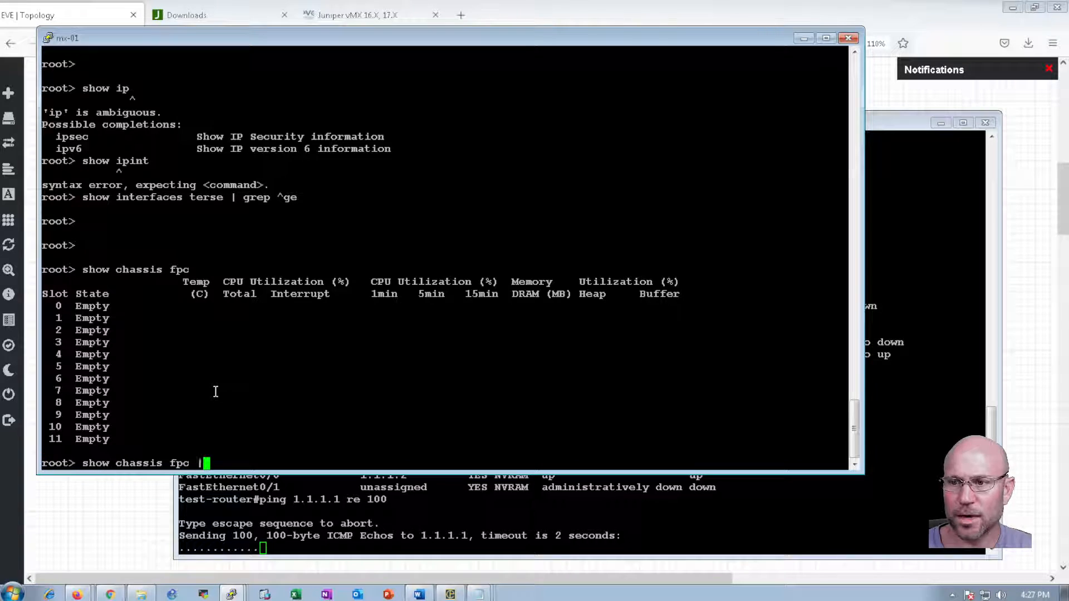
type("| grep ")
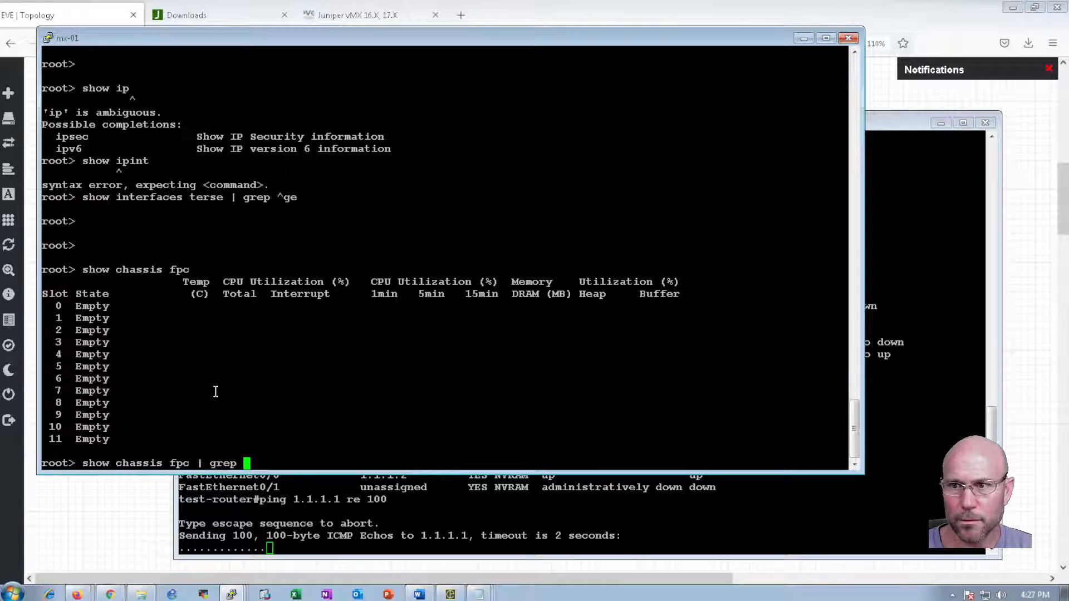
type("0")
key("Return")
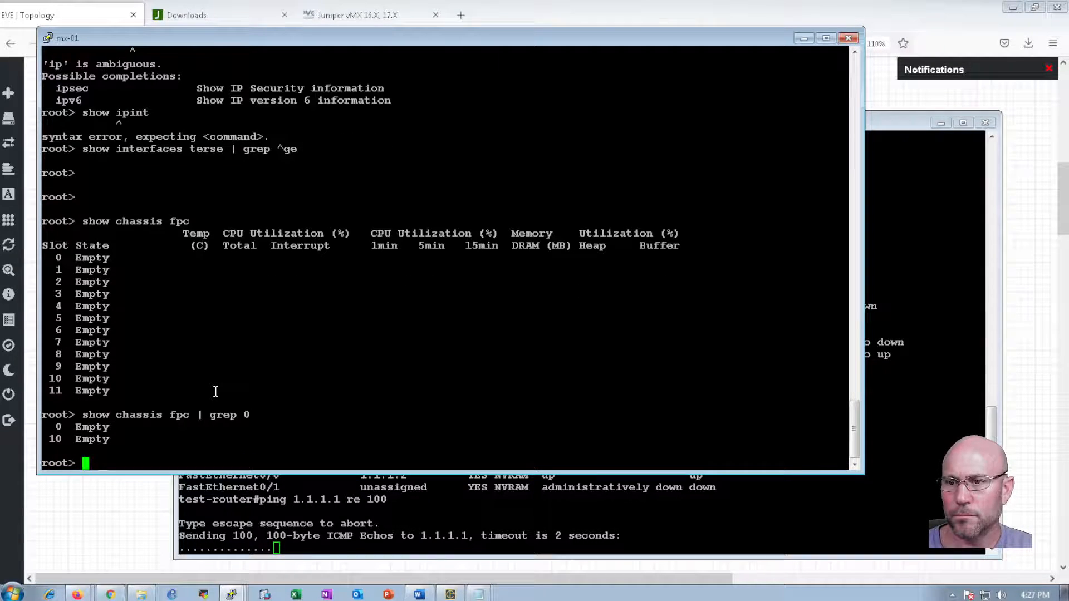
key("Up")
key("Left")
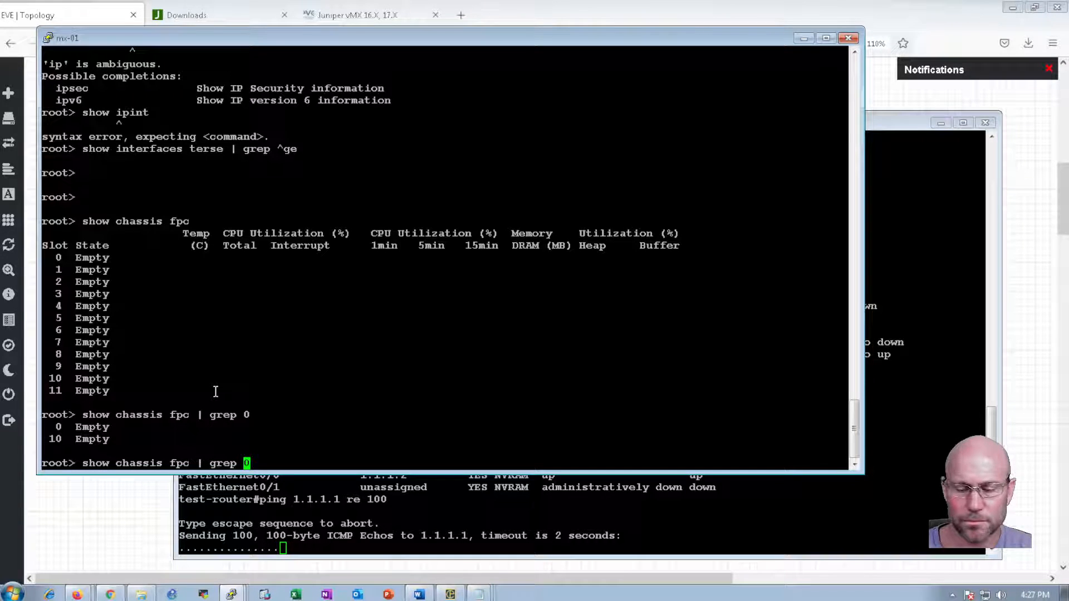
type("\"")
key("Right")
type("\"")
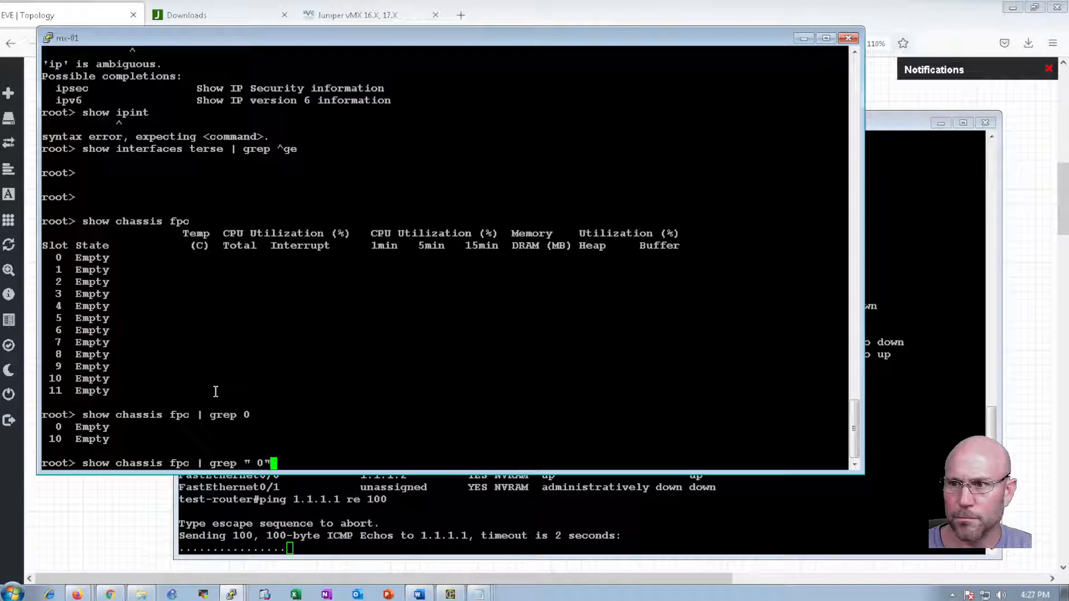
key("Return")
key("Return")
Rerun the ge interface check with '| refresh 1' until every ge-0/0 interface is up
key("Up")
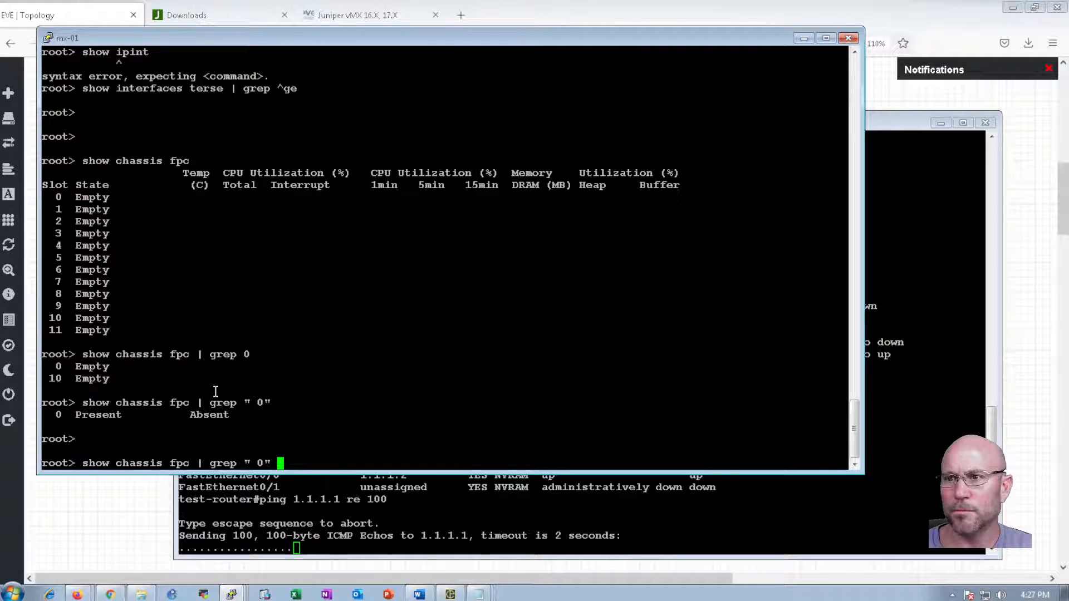
key("Up")
key("Up")
key("Up")
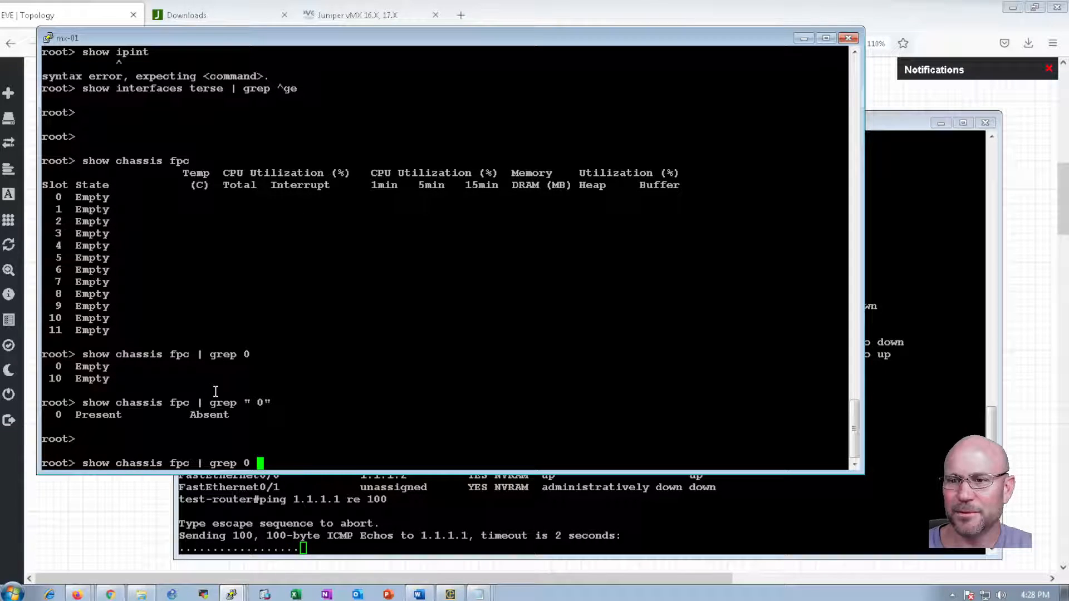
key("Return")
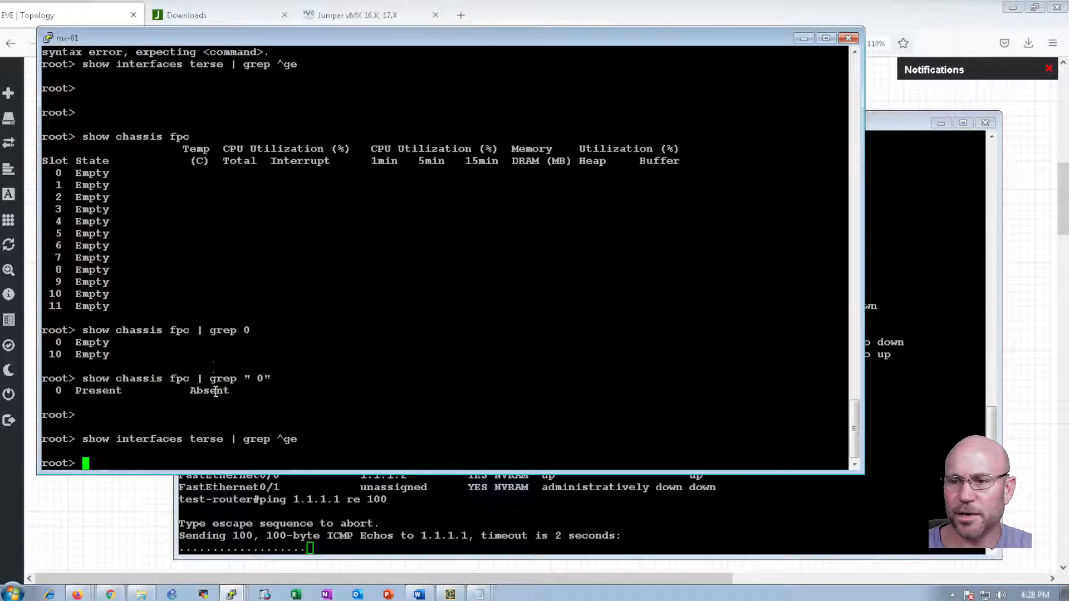
key("Up")
key("Return")
key("Up")
key("Return")
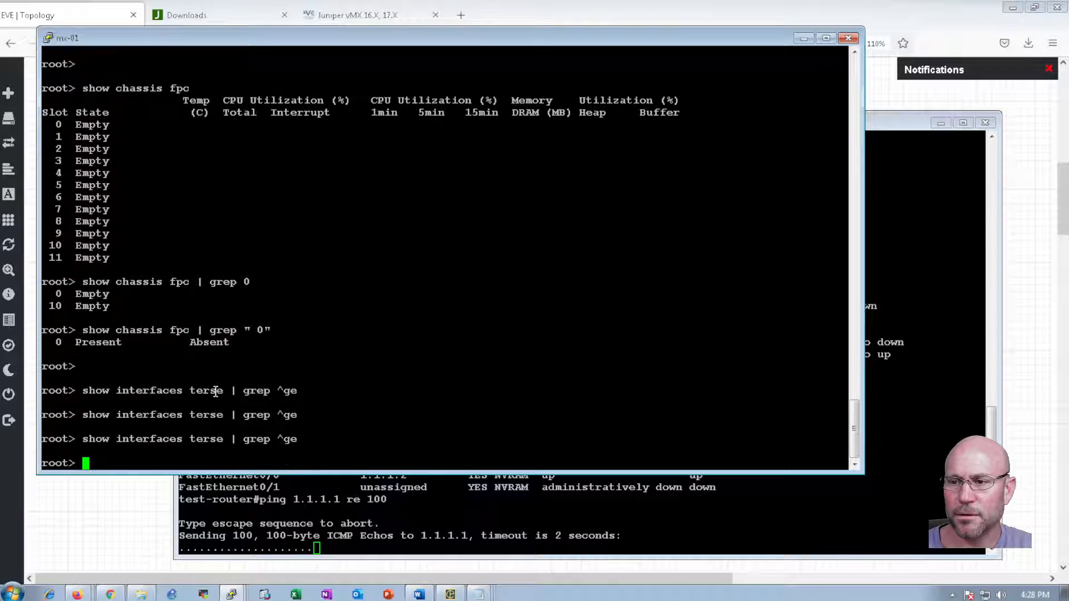
key("Up")
type("| ref")
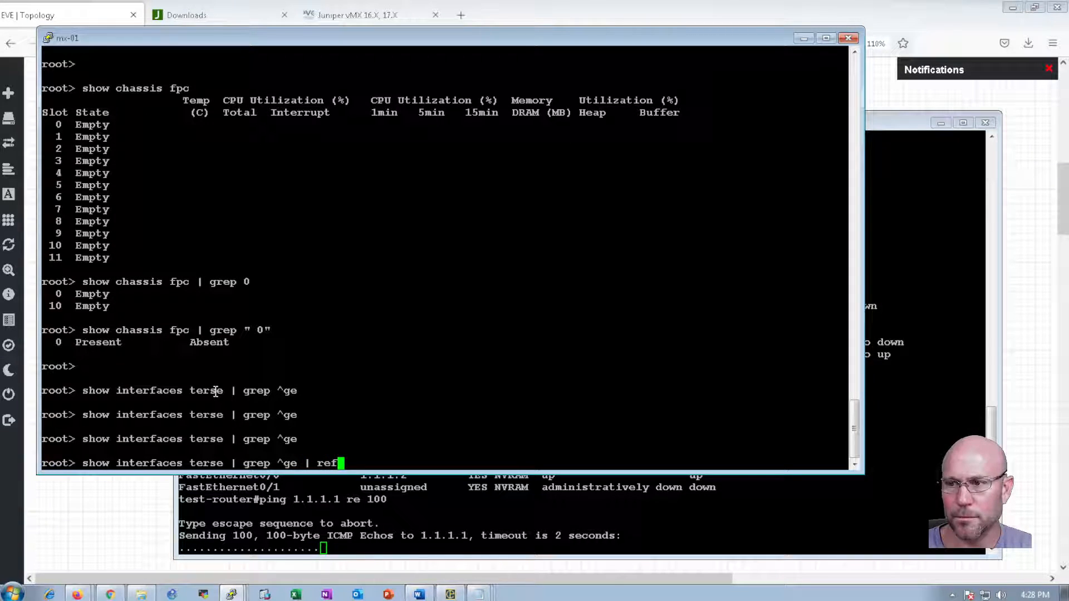
type("resh 1")
key("Return")
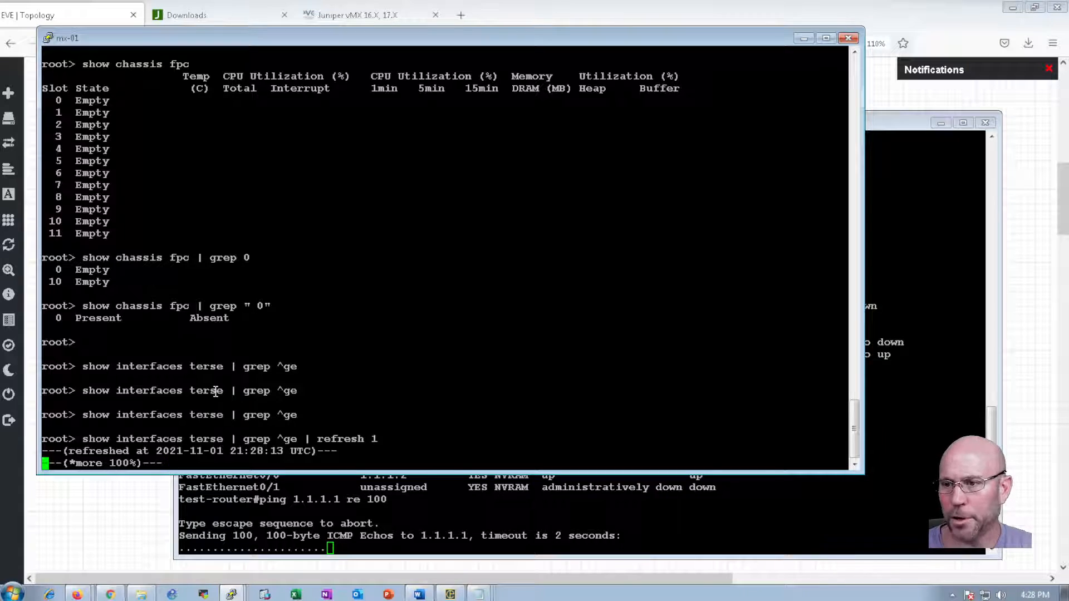
key("q")
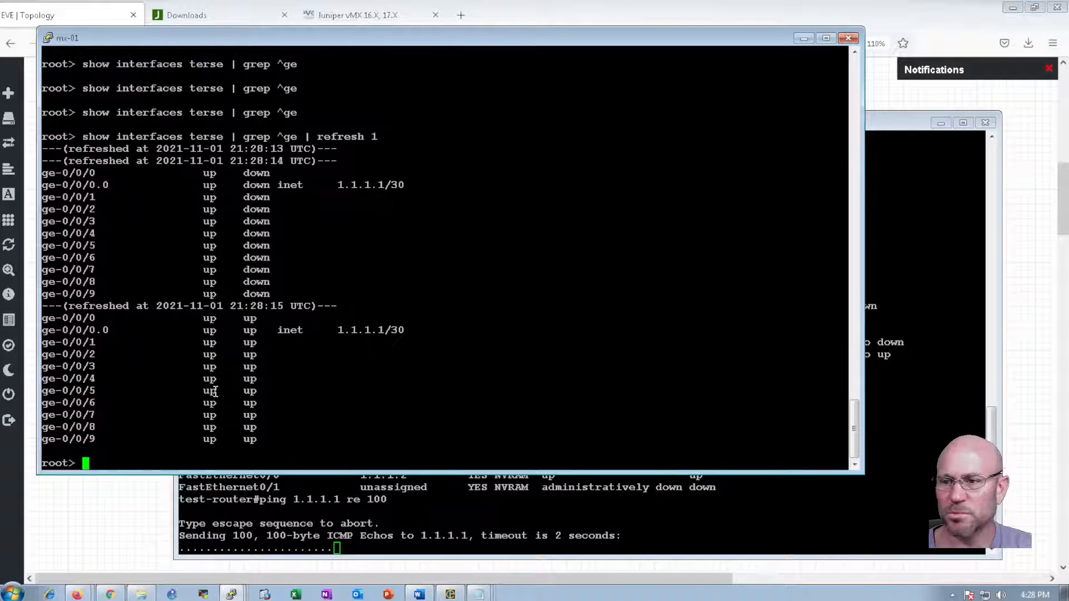
key("Return")
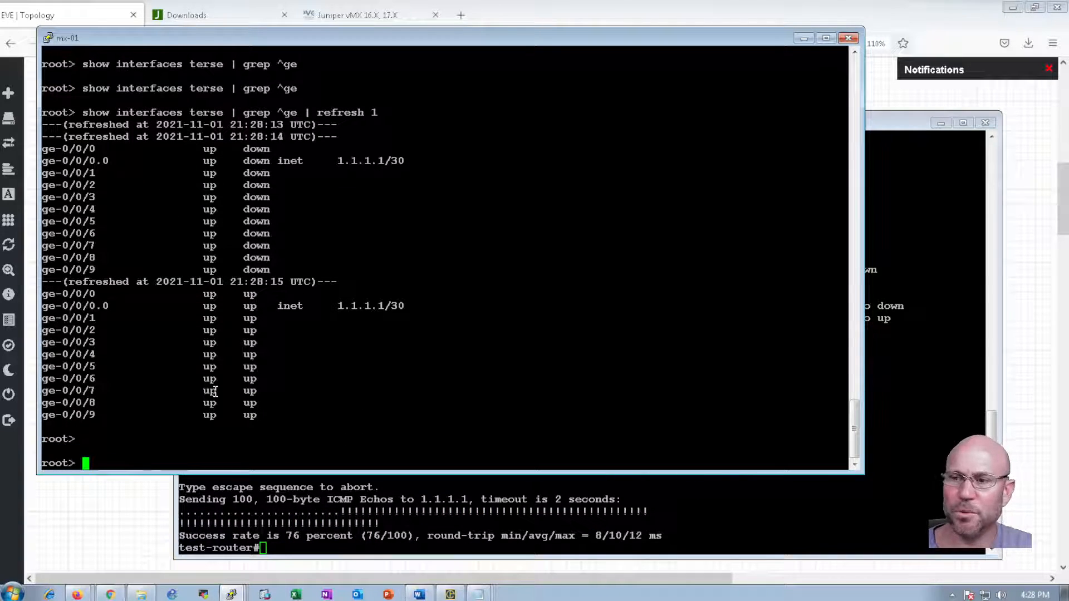
mouse_move(10, 346)
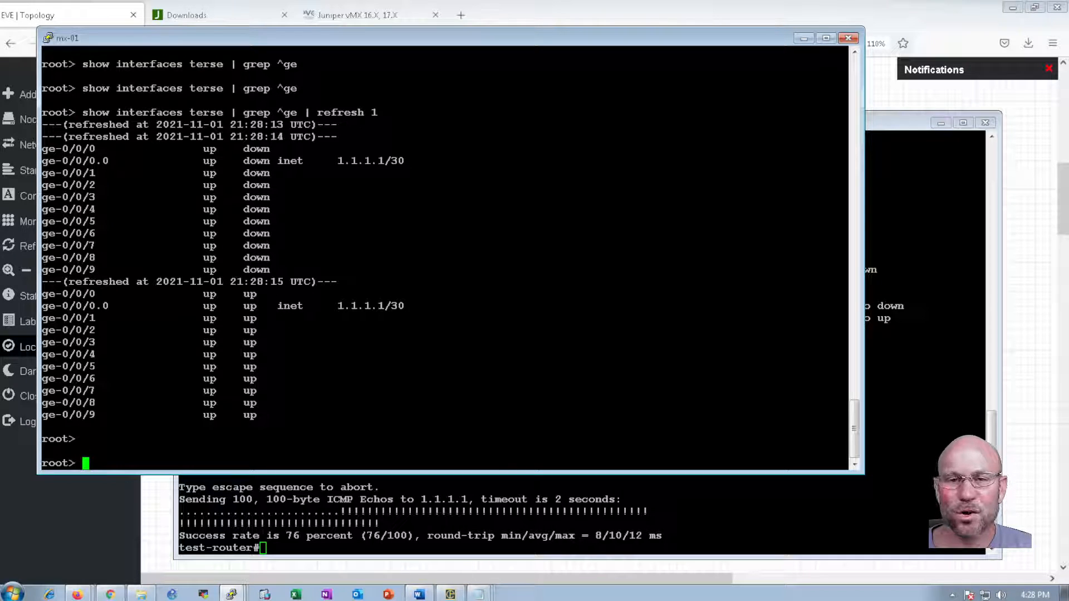